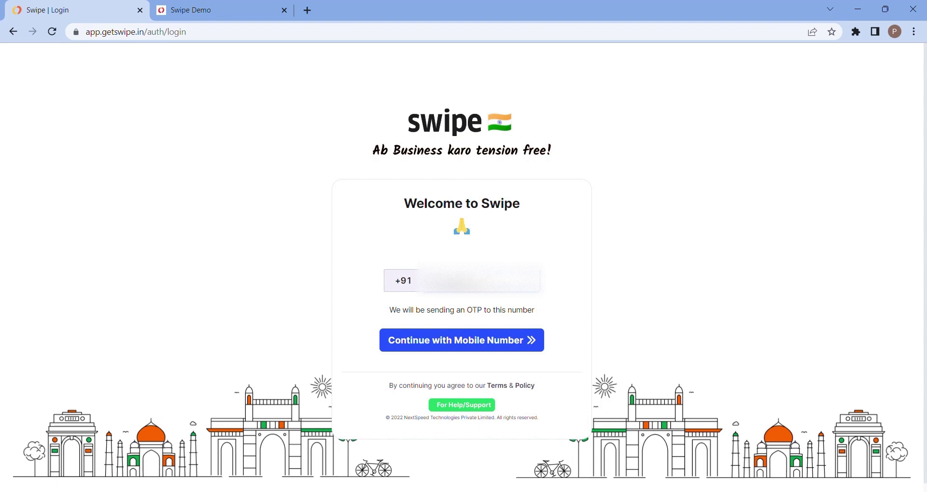
Sign in to Swipe with the mobile number by entering the received OTP.
left_click(484, 336)
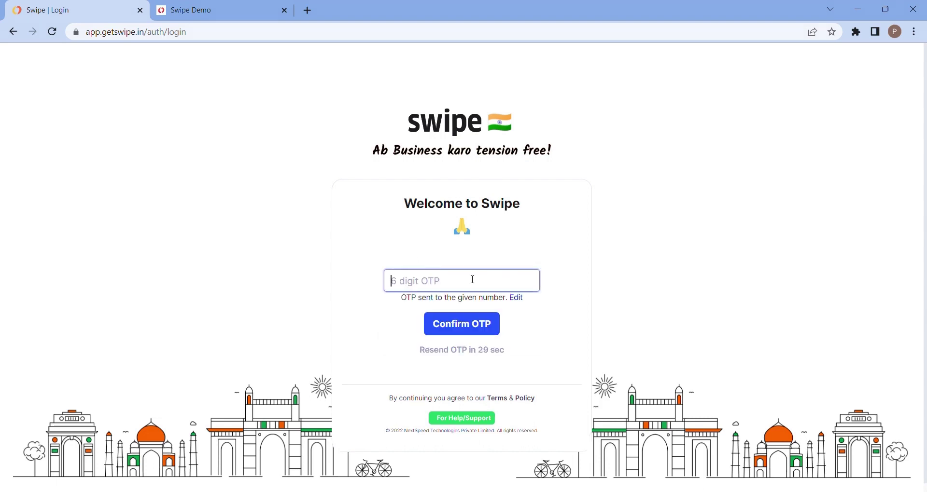
type("0000")
left_click(474, 327)
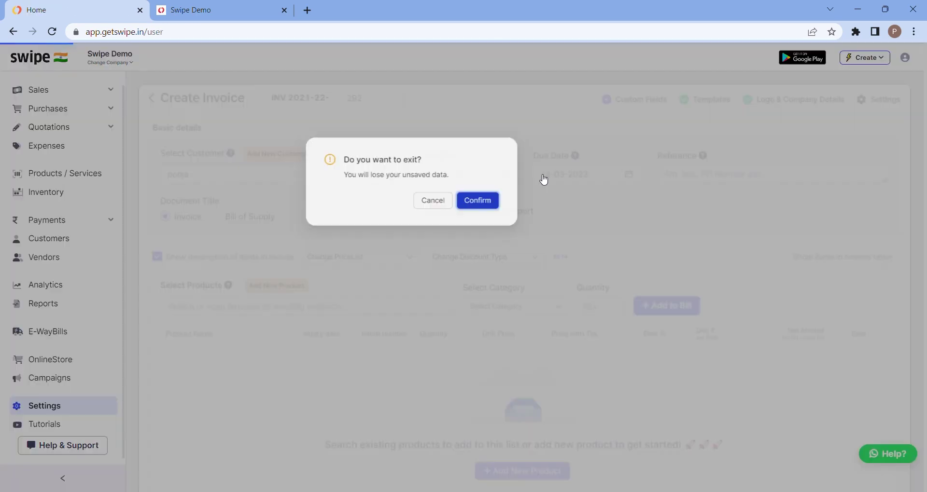
key("Return")
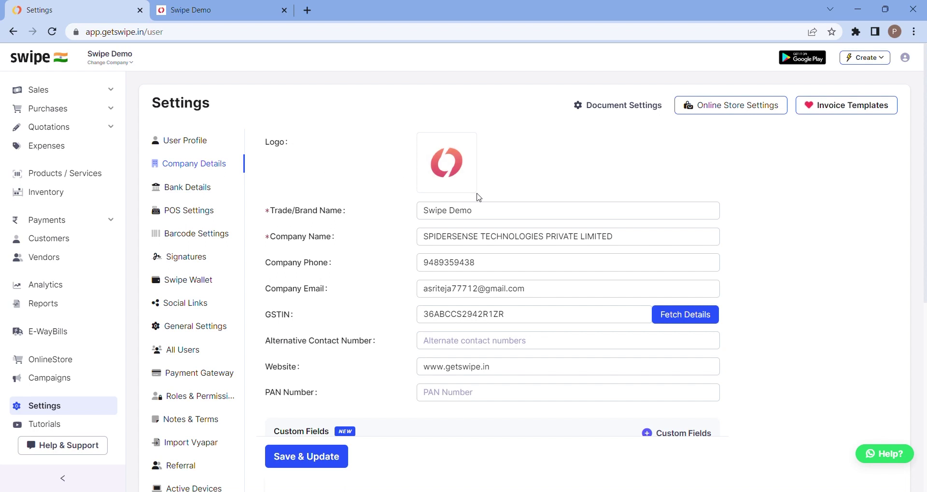
Save the company details in Settings, getting the Company Profile Updated confirmation.
scroll(478, 199, "down", 1)
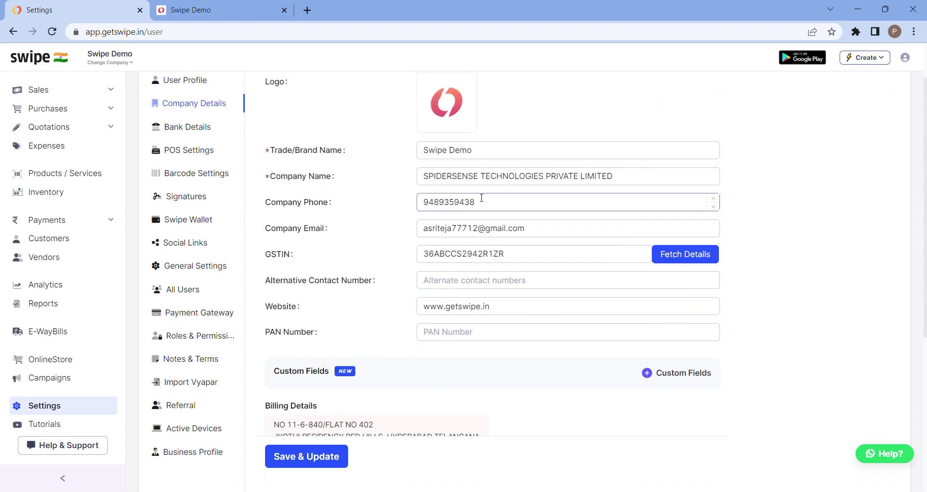
scroll(471, 216, "down", 1)
left_click(332, 453)
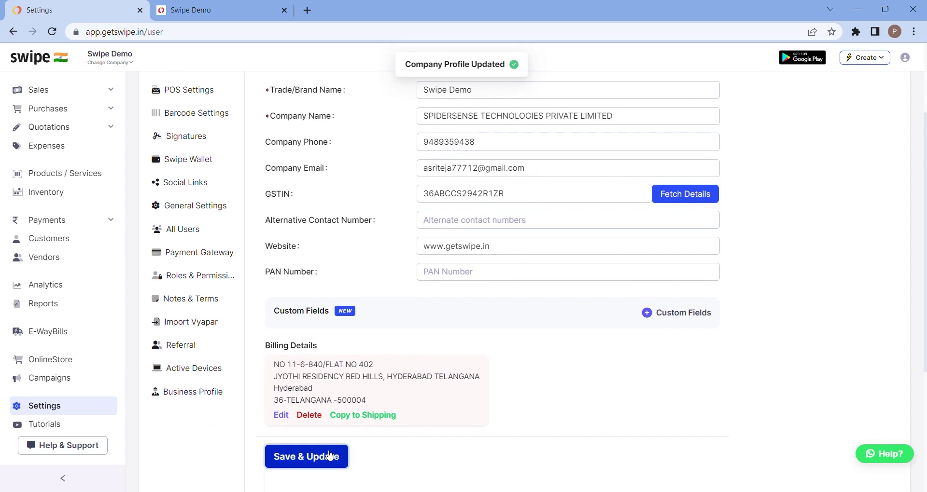
scroll(330, 437, "up", 2)
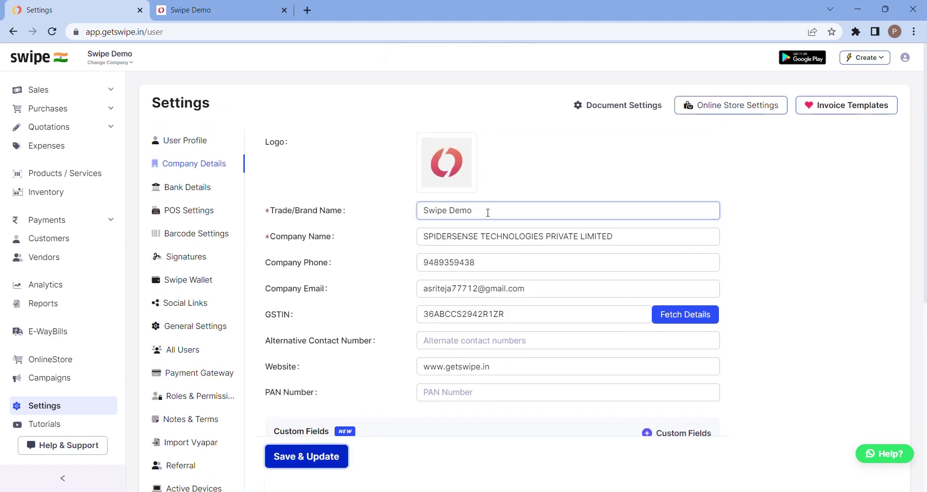
scroll(73, 236, "up", 1)
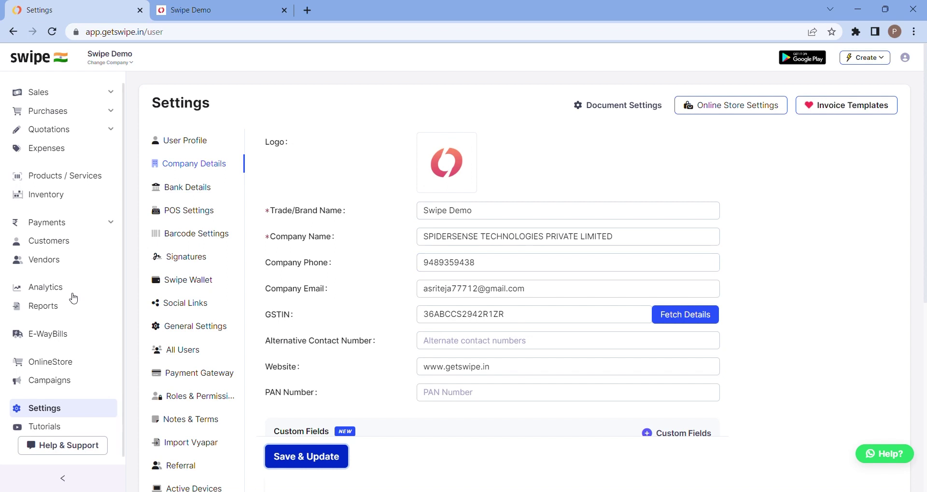
left_click(110, 93)
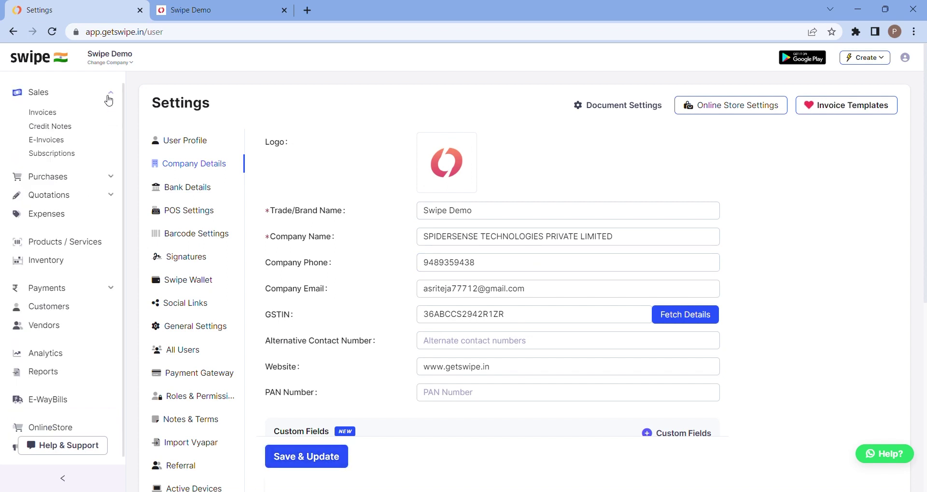
Start invoice INV 2021-22-292 from Sales > Invoices and bring up the existing customers list.
left_click(52, 114)
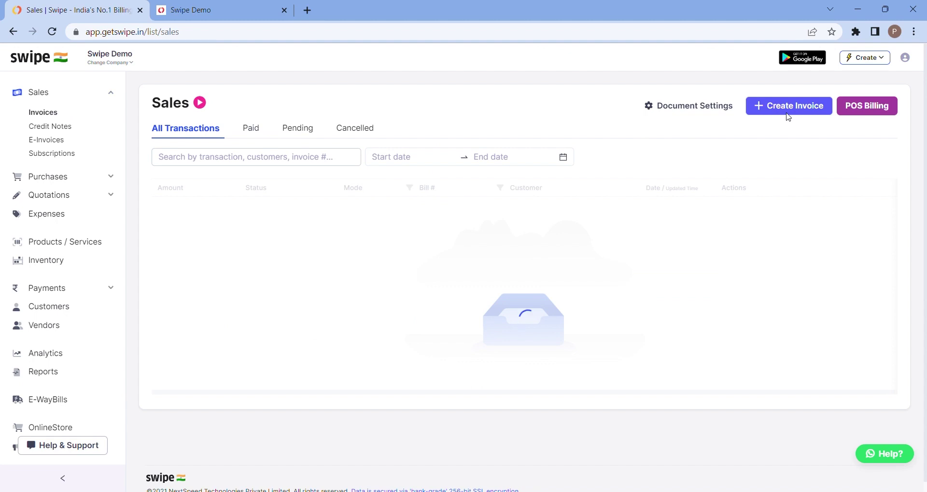
left_click(793, 112)
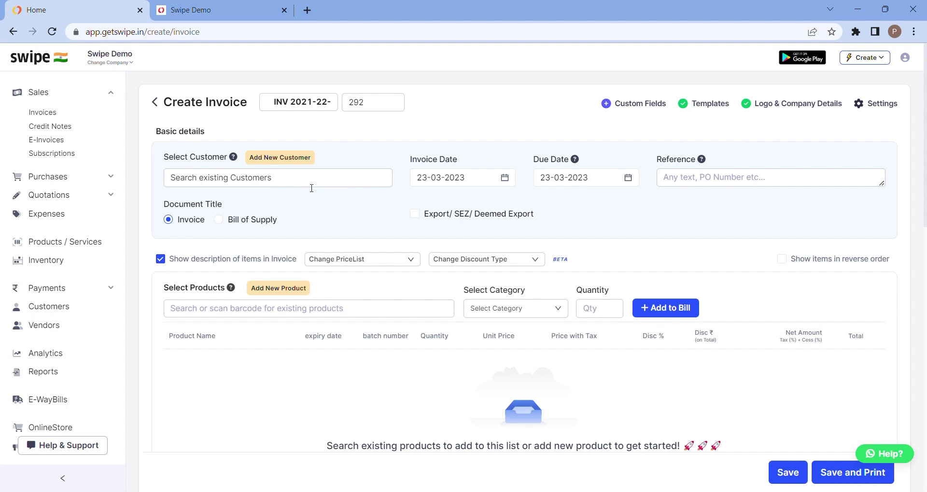
left_click(250, 184)
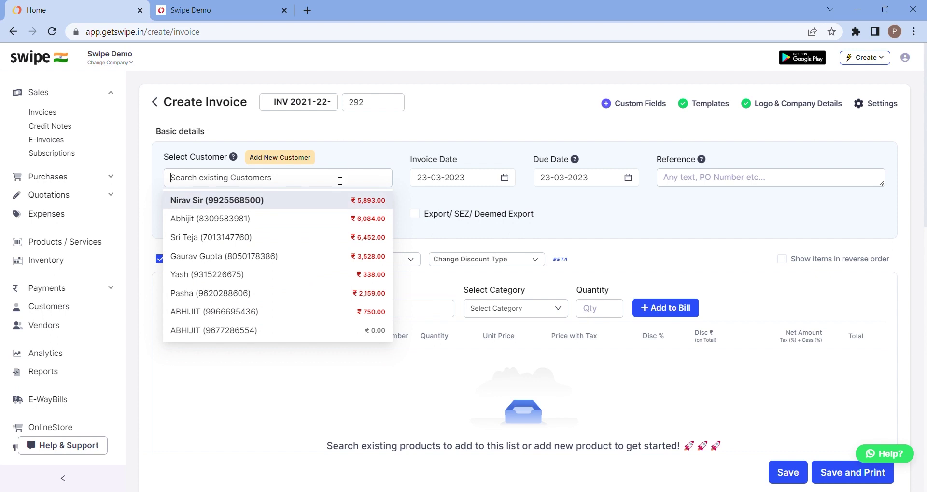
Add a new customer with only their name, leaving company name and GSTIN blank, and save.
left_click(288, 158)
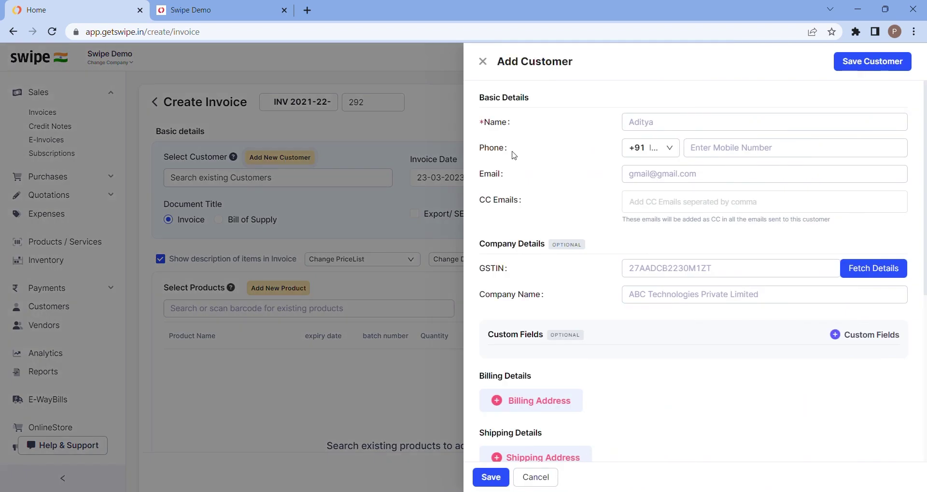
type("poo")
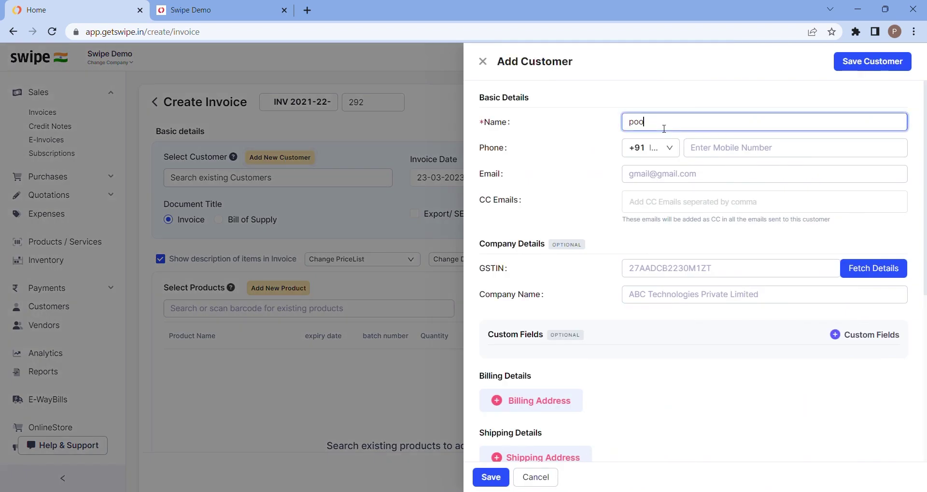
type("ja vh")
scroll(706, 208, "down", 2)
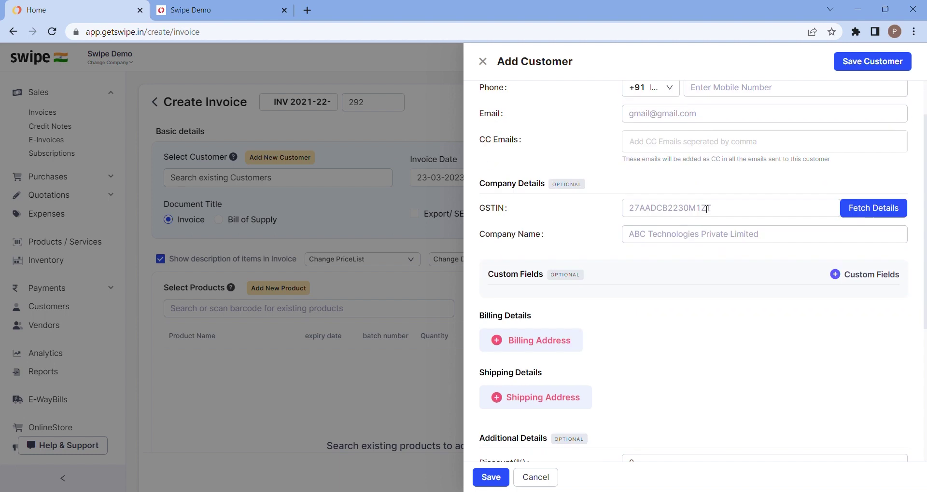
scroll(705, 208, "up", 2)
scroll(732, 160, "down", 3)
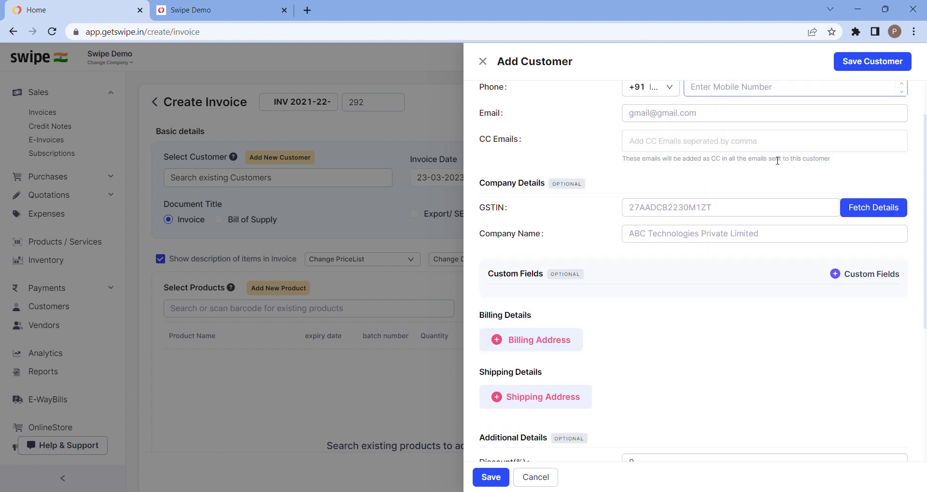
left_click(773, 169)
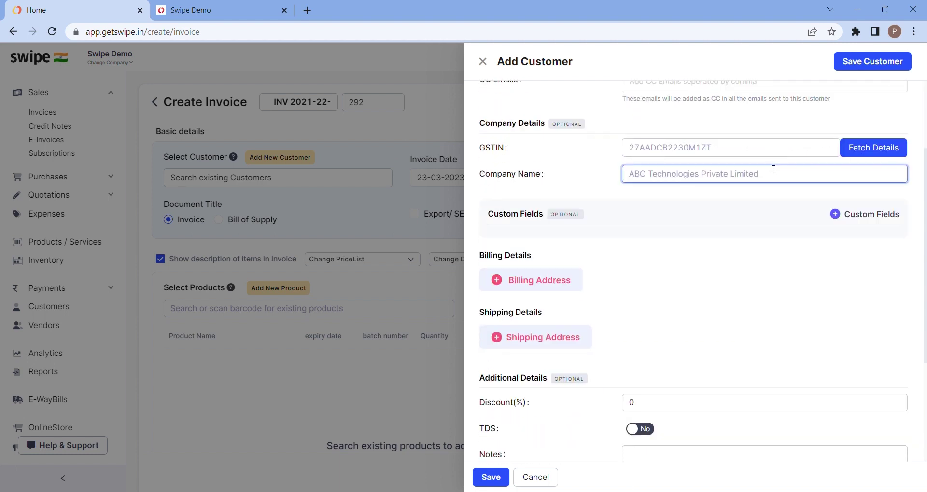
scroll(773, 169, "up", 2)
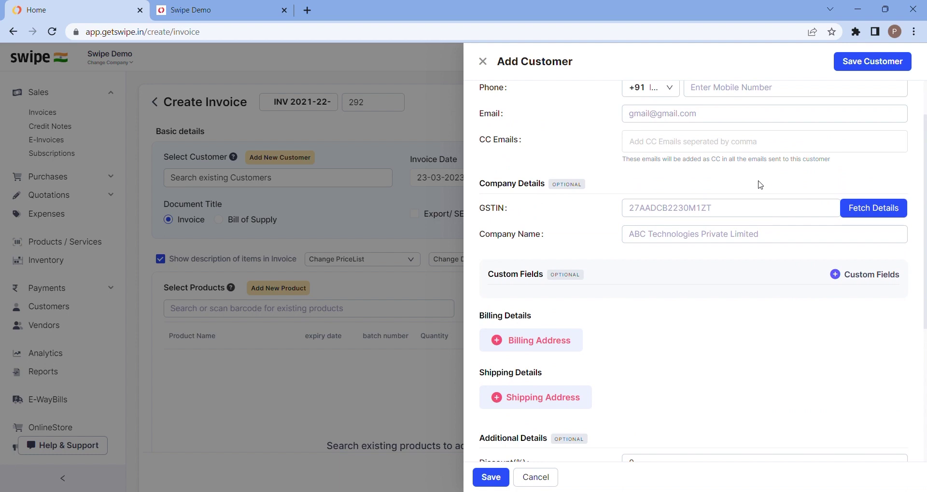
left_click(749, 209)
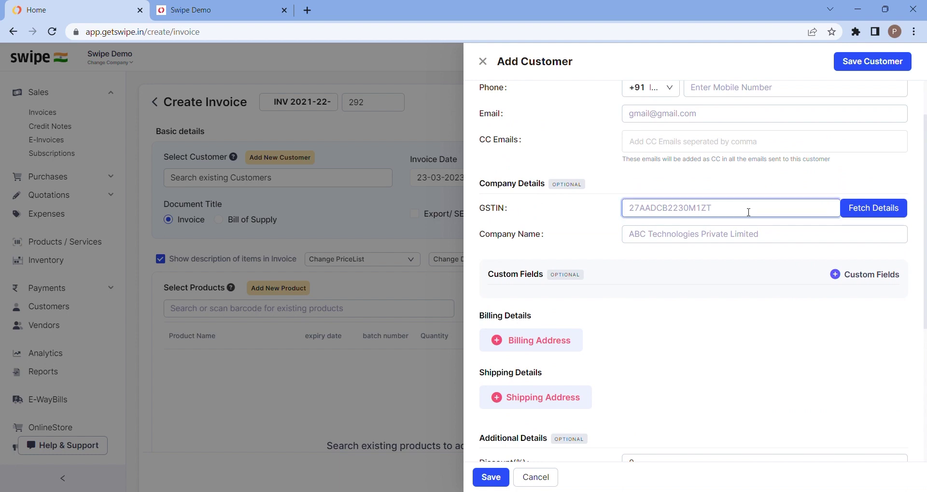
scroll(749, 212, "down", 5)
scroll(749, 212, "up", 6)
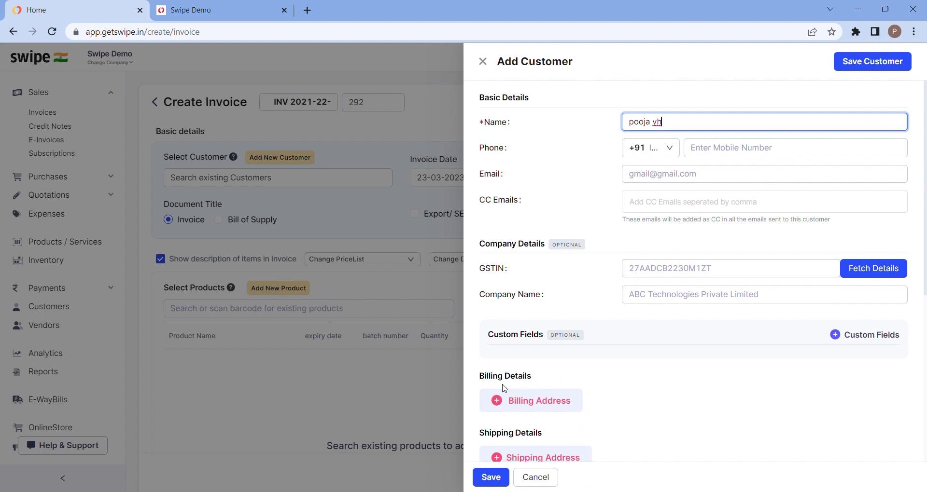
left_click(490, 477)
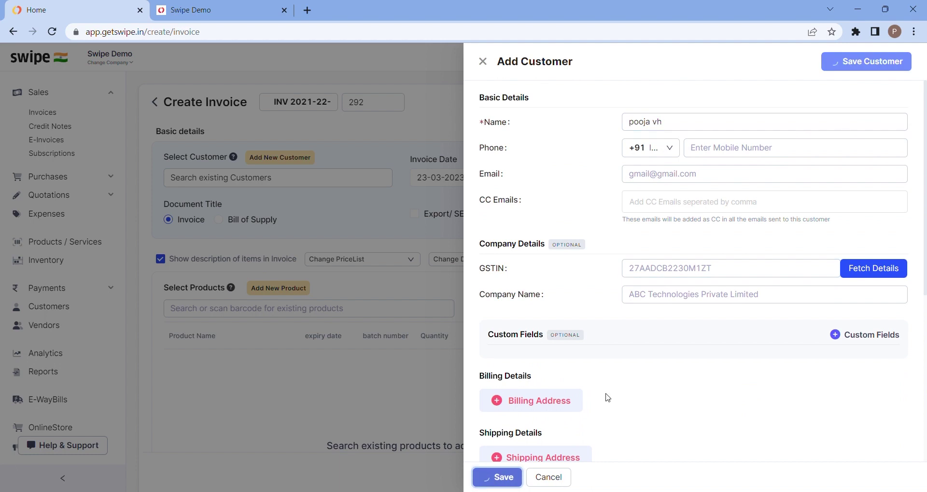
scroll(397, 304, "down", 1)
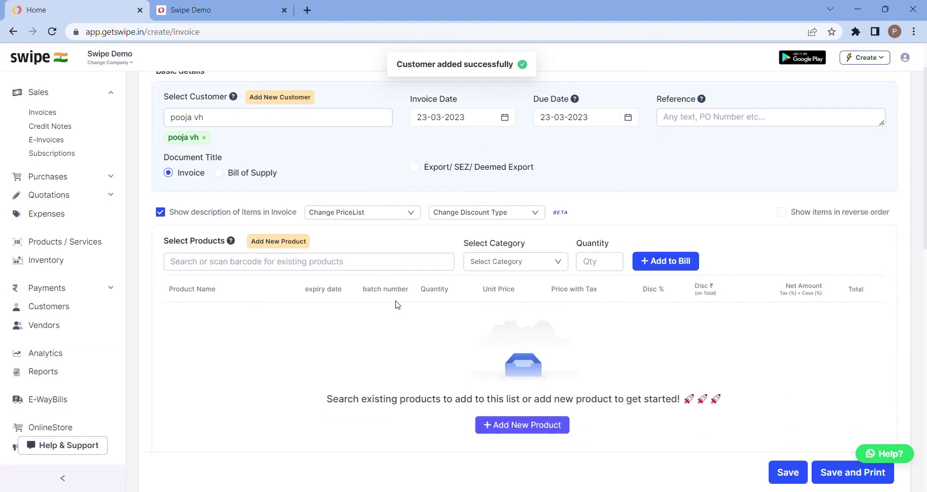
Search products for 'ah', then check a new item's name, price and tax rate 0.
left_click(386, 268)
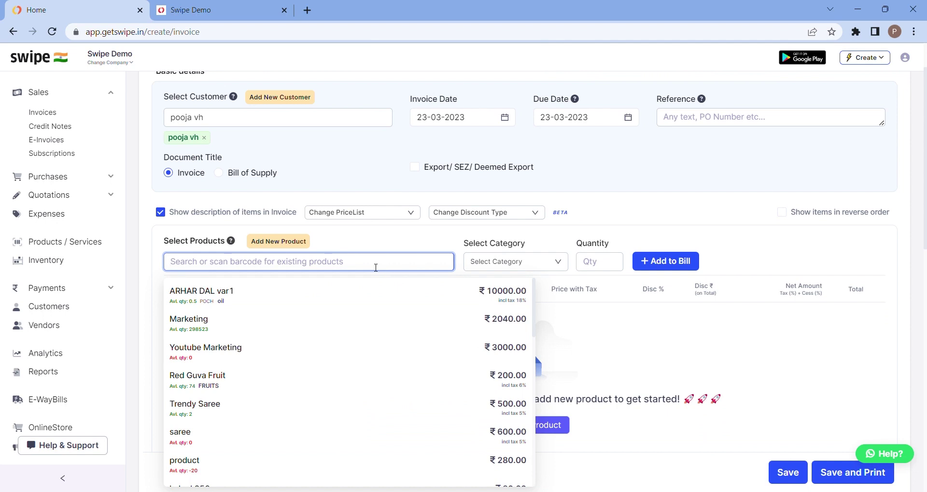
type("ah")
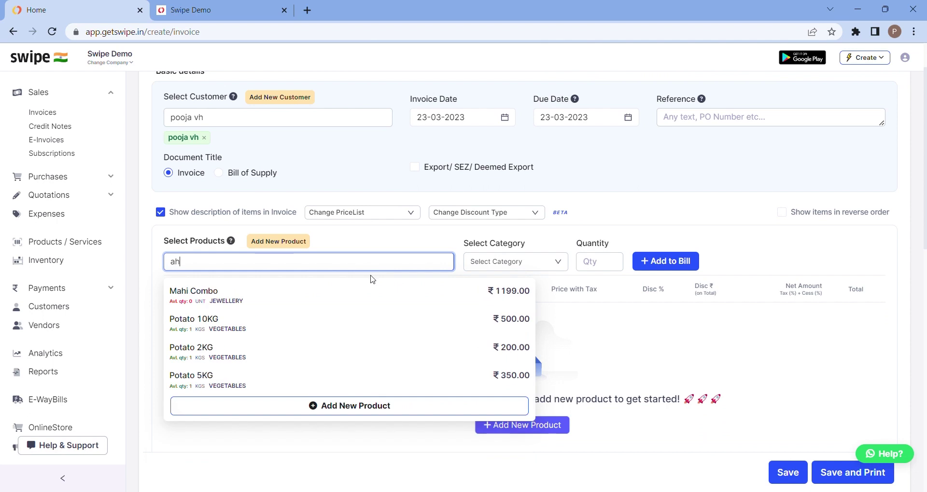
left_click(297, 242)
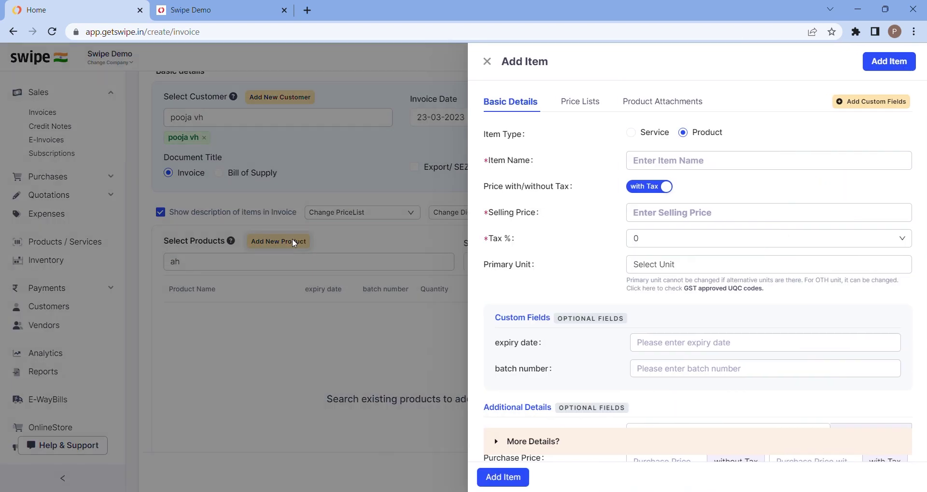
left_click(661, 159)
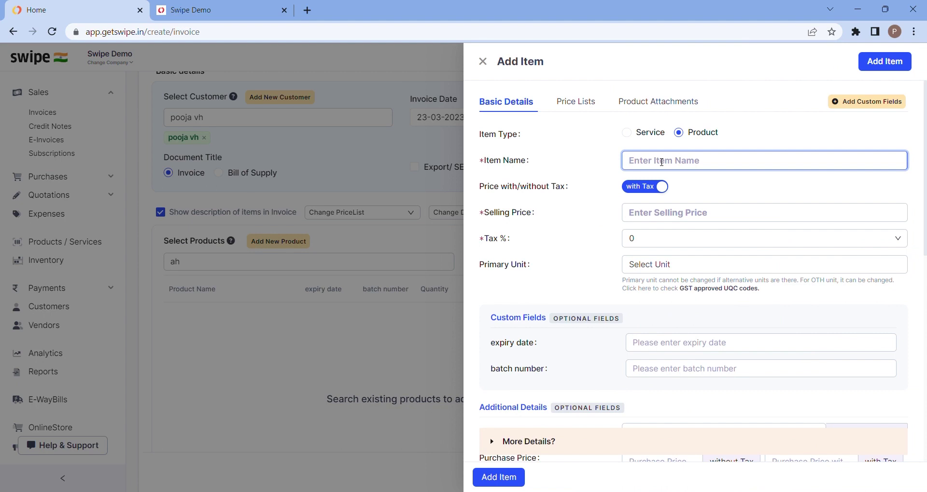
left_click(654, 213)
left_click(650, 242)
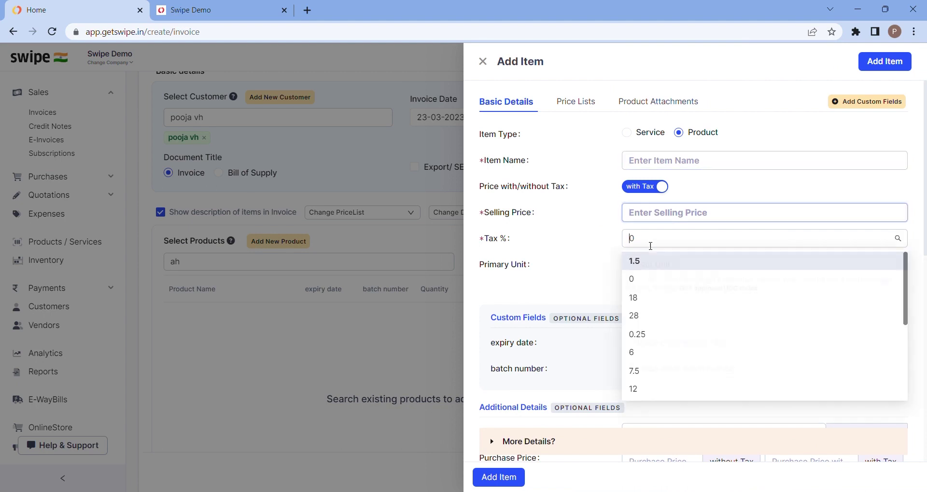
left_click(617, 241)
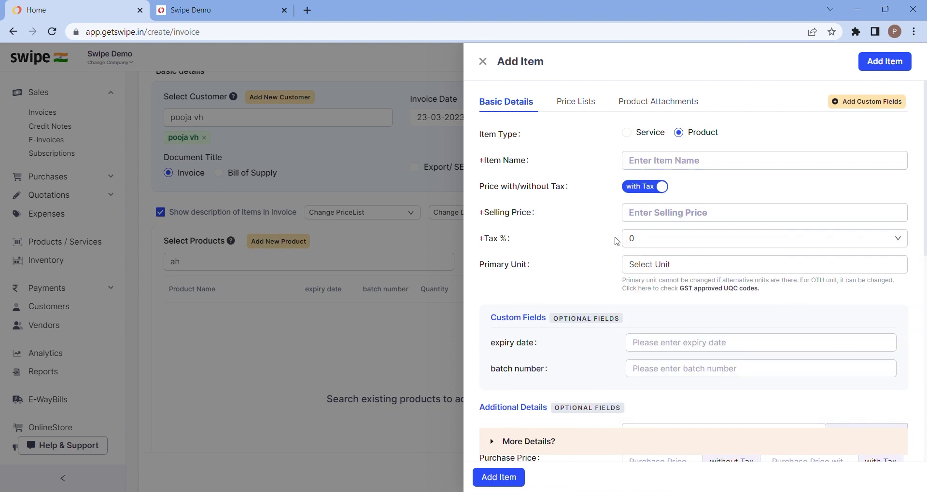
Review the new item's barcode and description fields, then close the form without adding it.
scroll(628, 241, "down", 5)
scroll(659, 240, "down", 1)
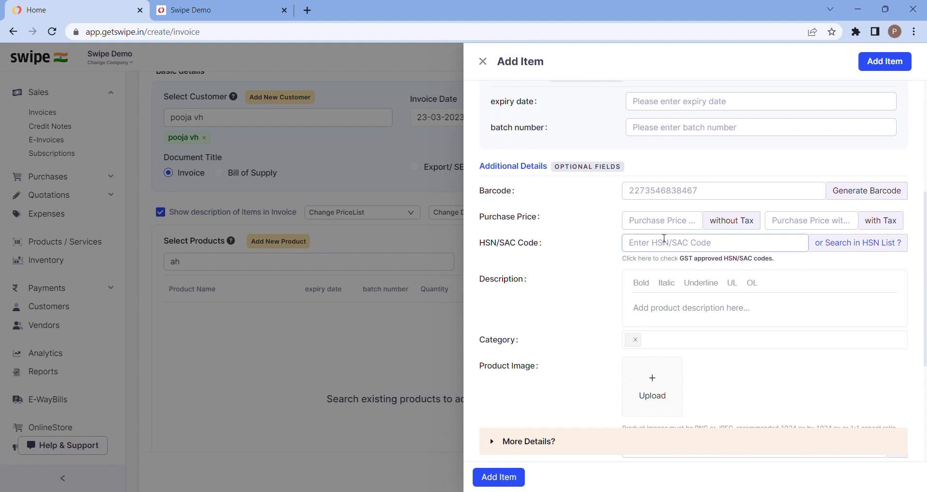
left_click(685, 195)
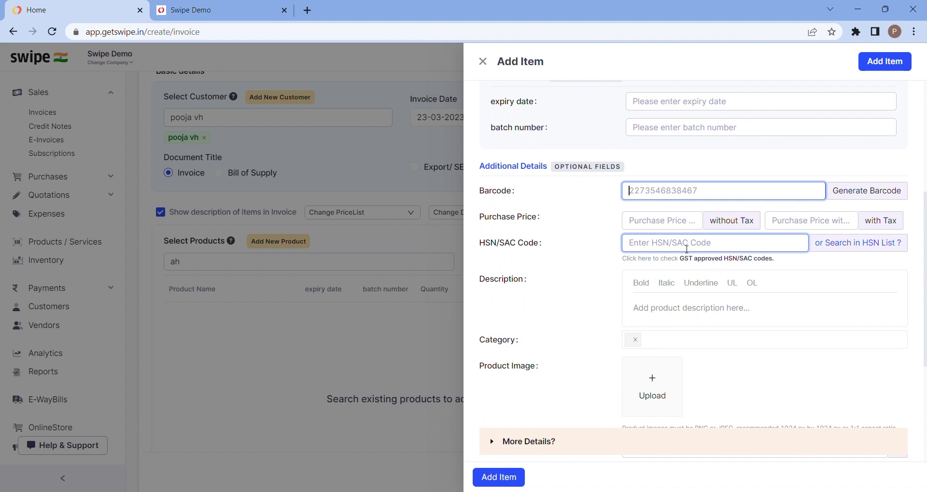
scroll(687, 249, "up", 2)
scroll(686, 249, "down", 1)
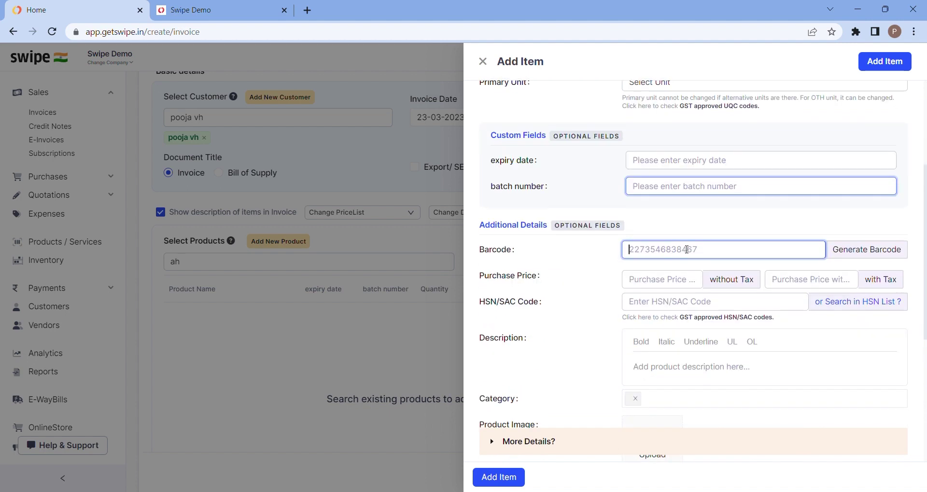
scroll(686, 250, "down", 1)
left_click(670, 306)
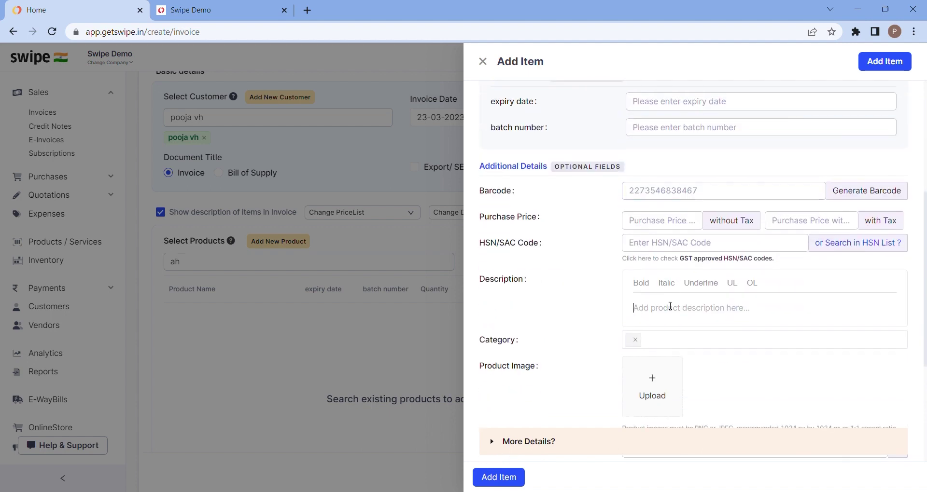
scroll(682, 298, "down", 1)
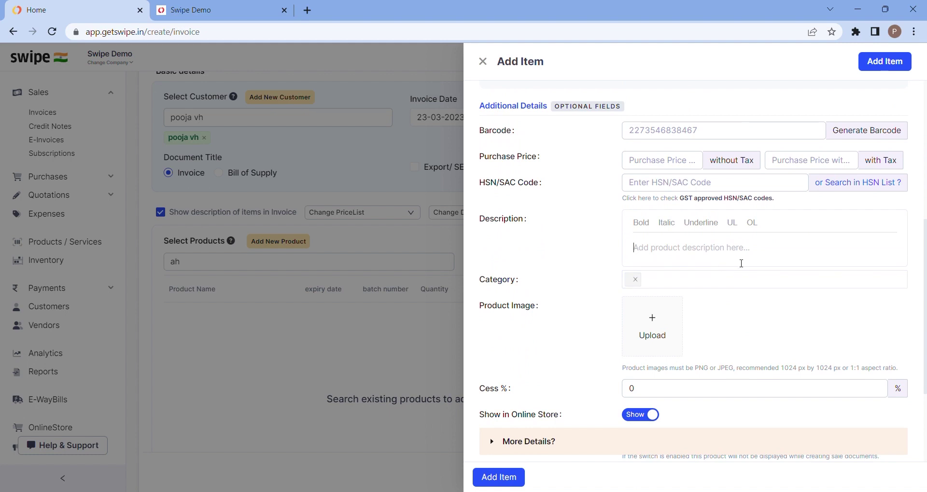
scroll(718, 256, "down", 2)
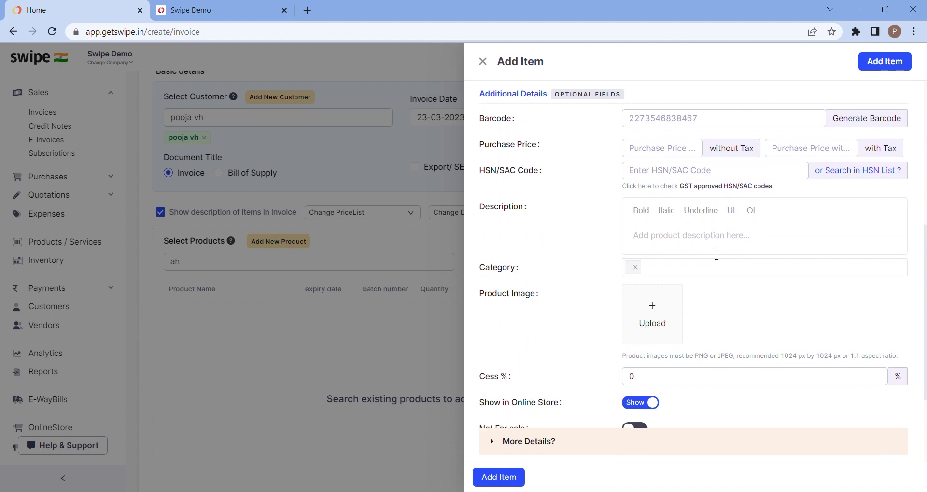
scroll(709, 255, "up", 6)
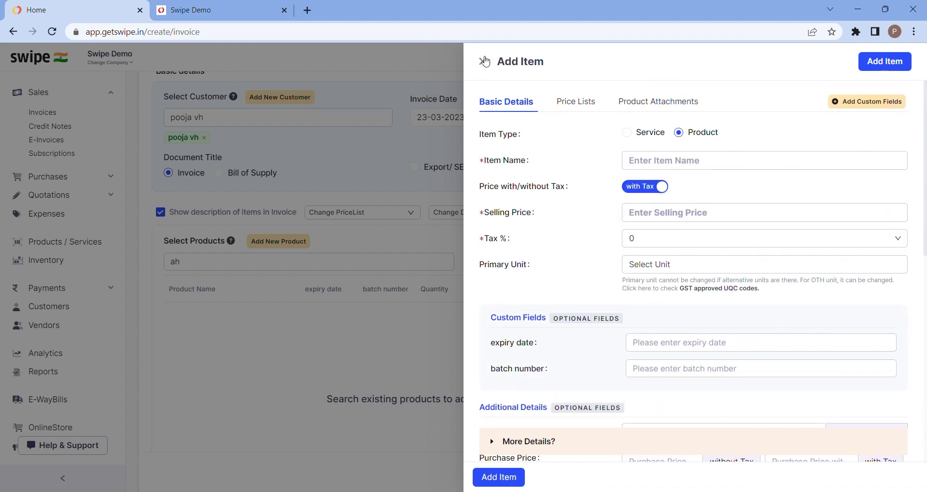
left_click(482, 61)
Search 'ah' and add Mahi Combo to the bill.
left_click(288, 263)
type("ah")
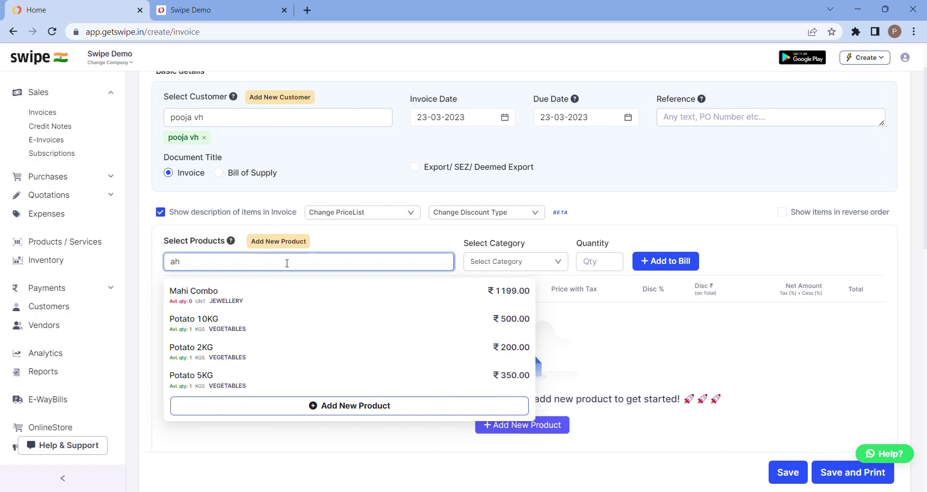
left_click(270, 305)
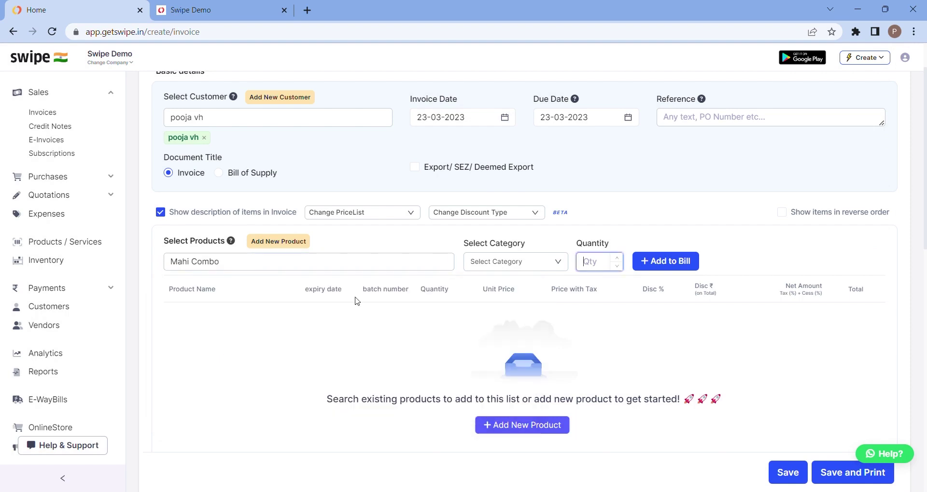
left_click(657, 264)
scroll(417, 302, "down", 1)
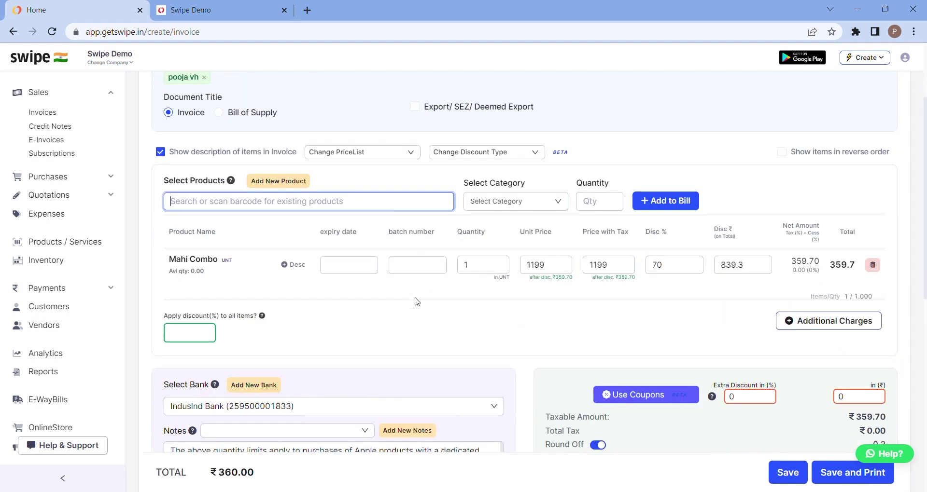
Set the Mahi Combo quantity to 100, making the total ₹35,970.00.
left_click(375, 265)
left_click(421, 271)
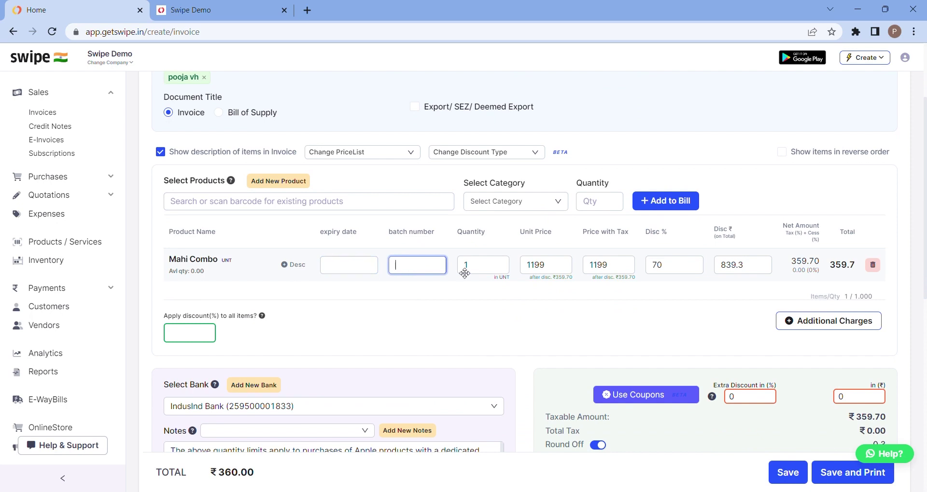
left_click(482, 269)
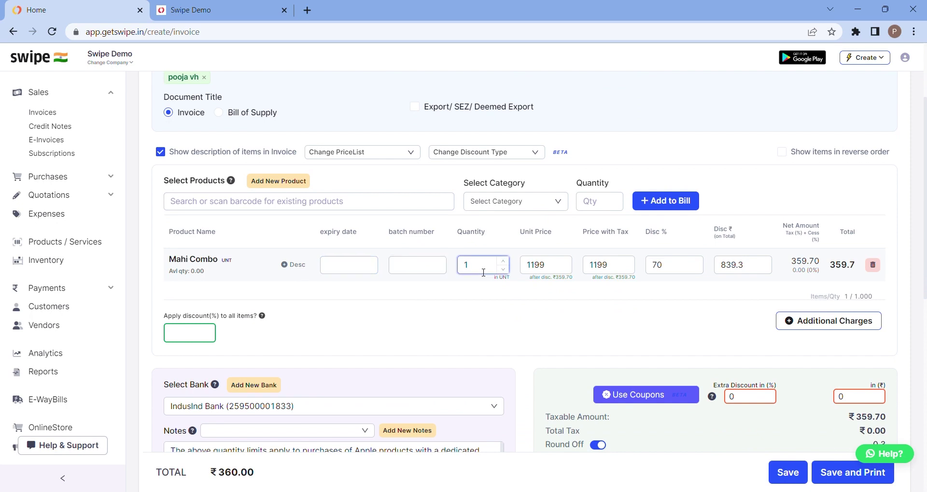
key("BackSpace")
type("0100")
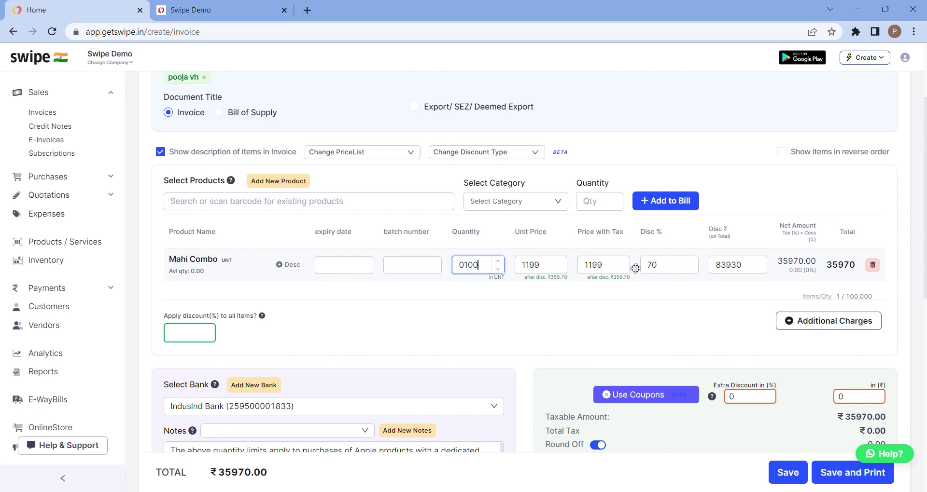
key("Home")
key("Delete")
left_click(480, 268)
scroll(479, 268, "up", 1)
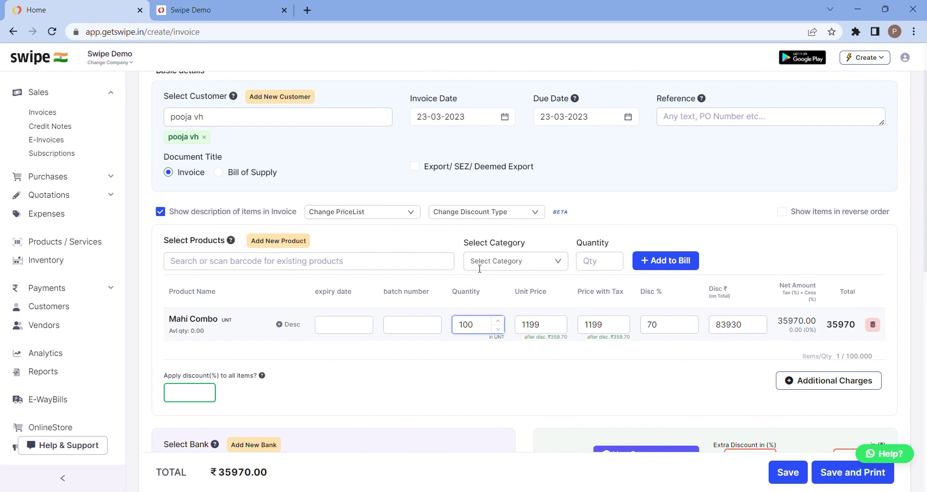
scroll(479, 268, "down", 1)
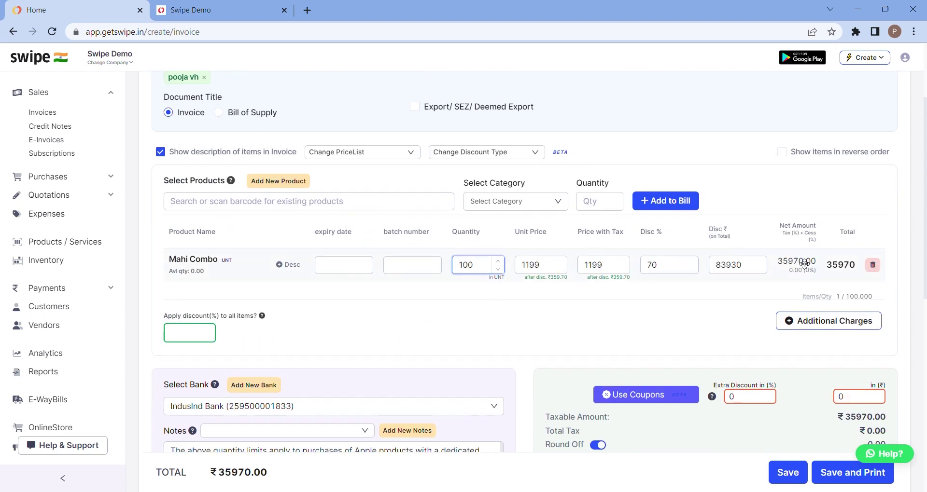
scroll(801, 263, "down", 3)
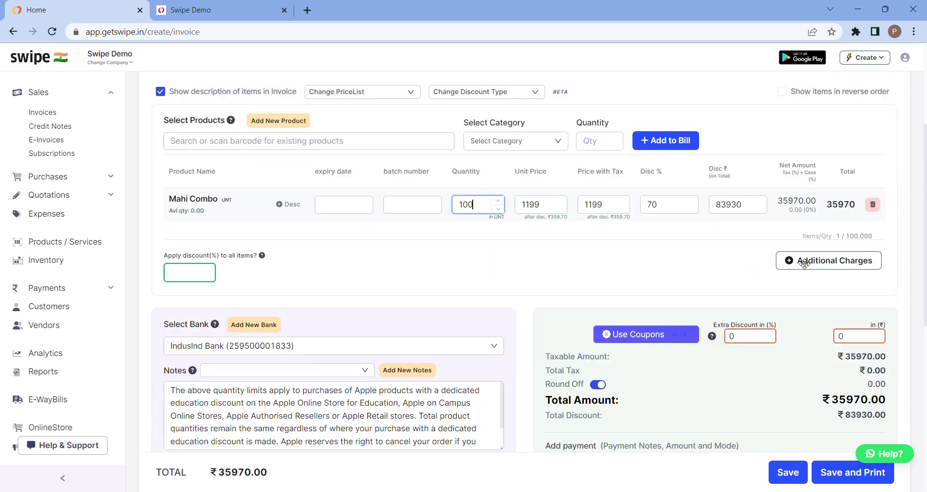
Keep IndusInd Bank as the invoice's bank account.
scroll(508, 242, "down", 1)
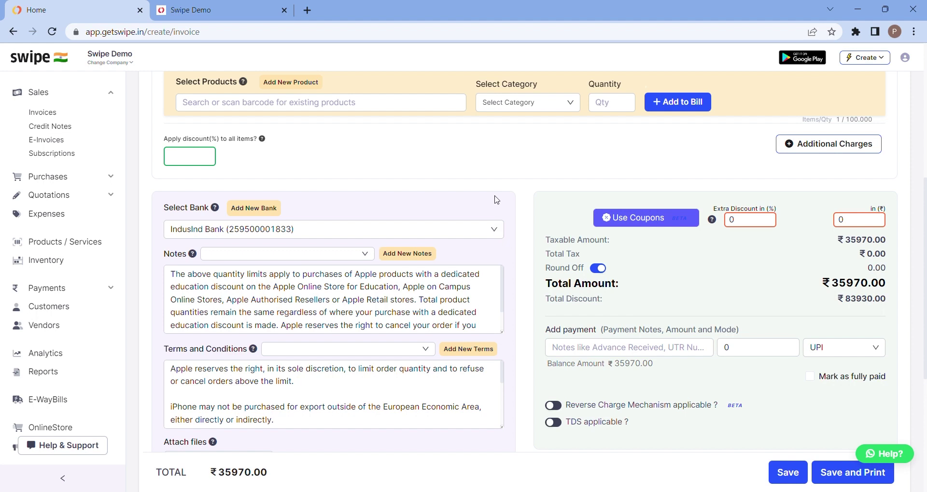
left_click(493, 234)
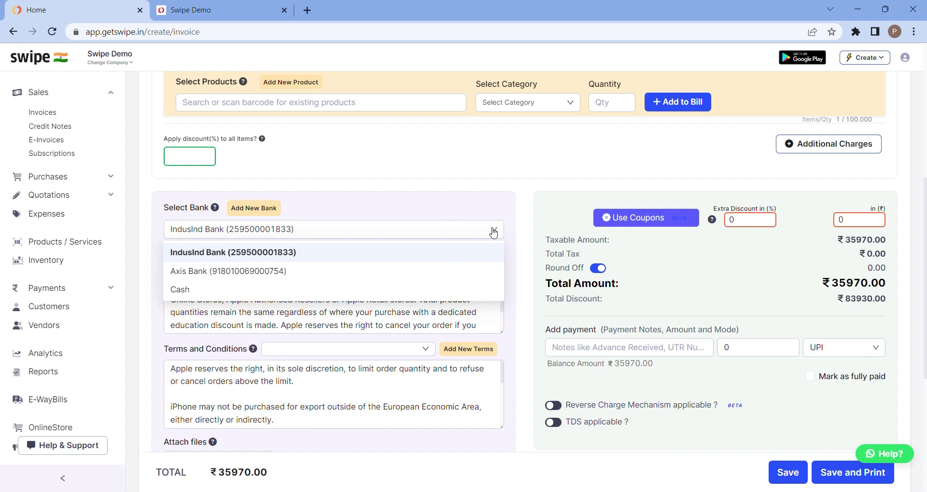
left_click(488, 255)
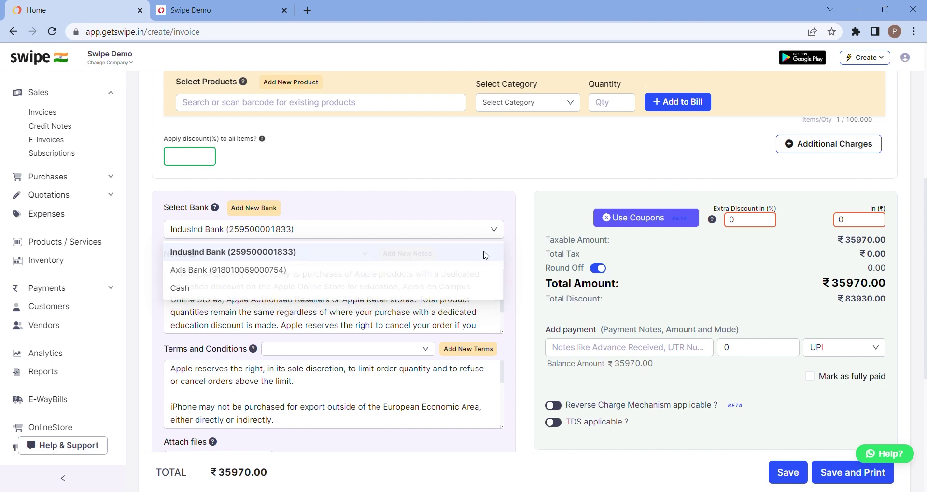
left_click(489, 232)
left_click(489, 245)
scroll(487, 251, "down", 3)
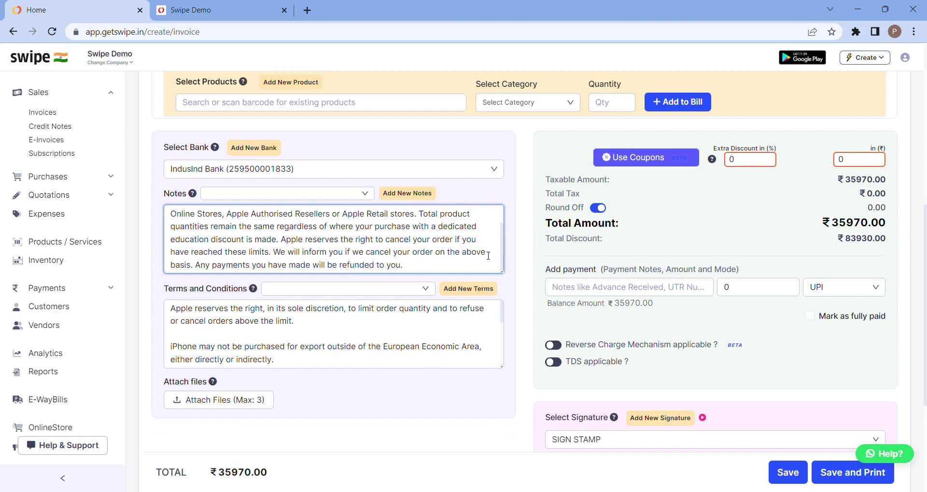
scroll(488, 255, "up", 1)
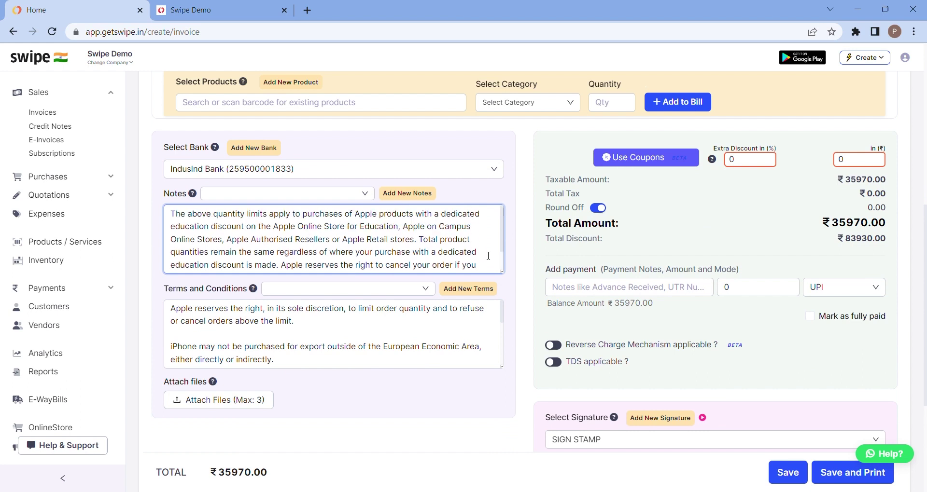
Leave the existing terms and conditions unchanged and save the ₹35,970.00 invoice.
left_click(435, 301)
scroll(338, 337, "up", 4)
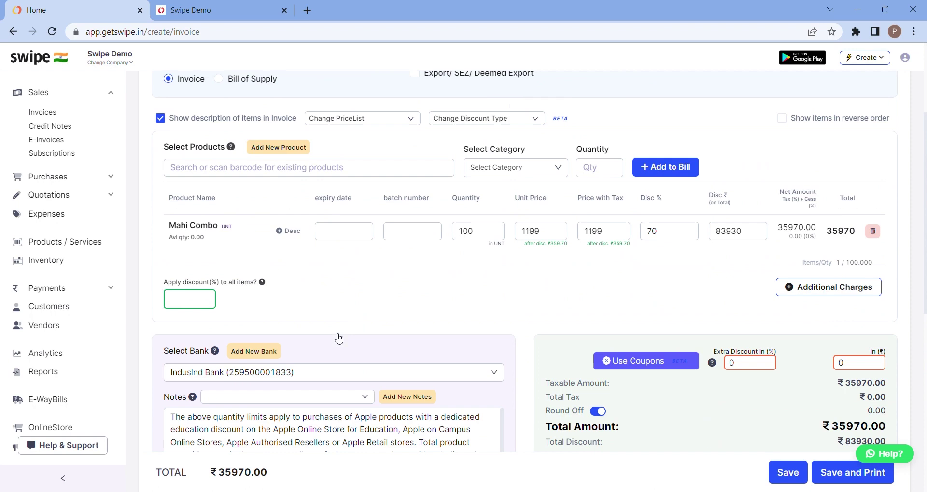
scroll(337, 338, "down", 5)
left_click(340, 338)
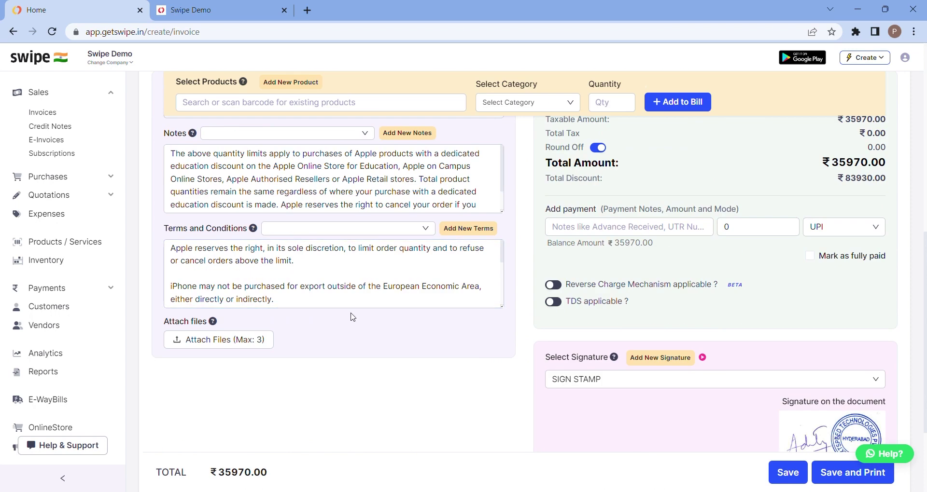
scroll(353, 317, "up", 3)
scroll(353, 318, "down", 4)
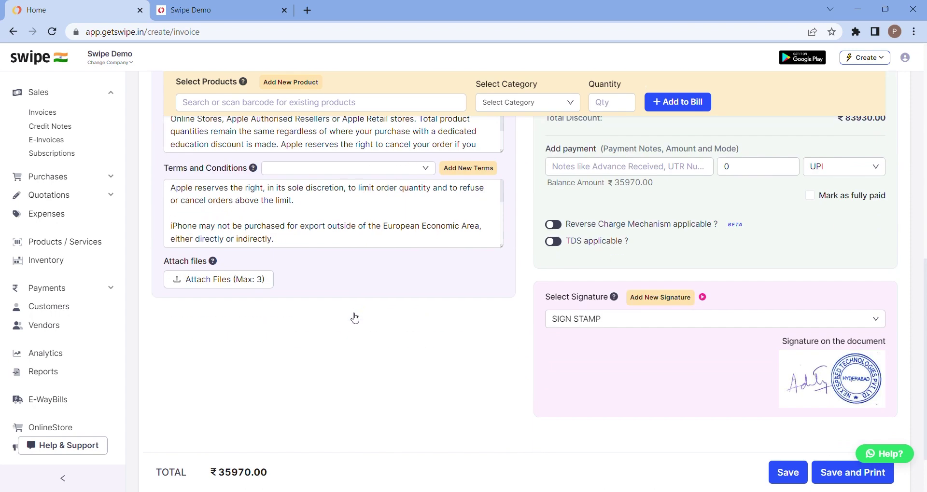
scroll(355, 318, "down", 2)
scroll(354, 318, "up", 6)
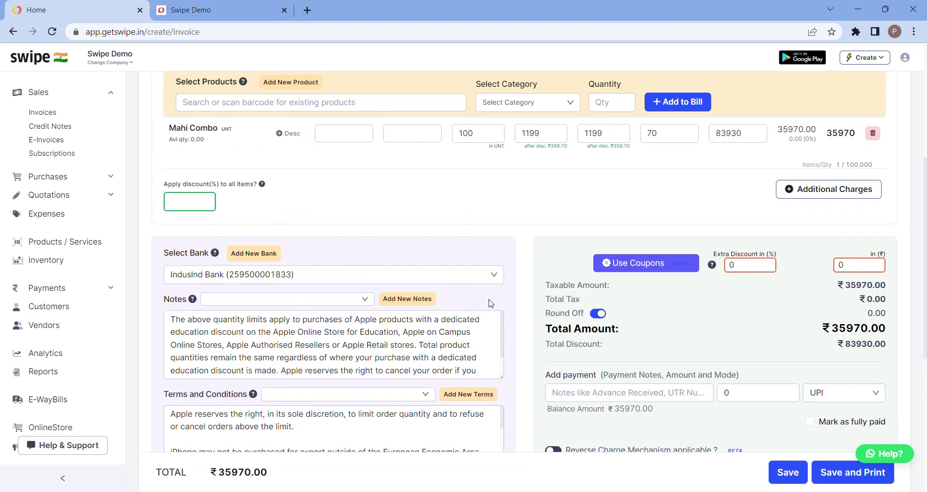
scroll(491, 303, "down", 5)
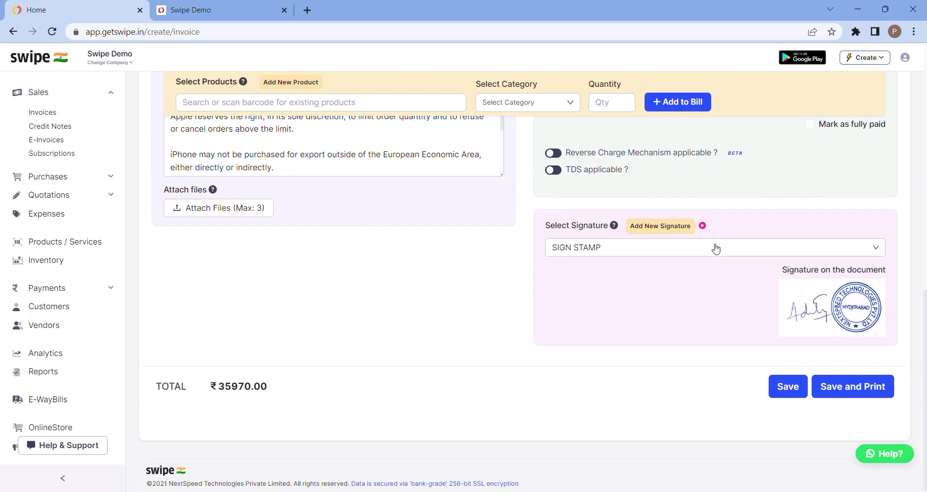
scroll(796, 286, "up", 1)
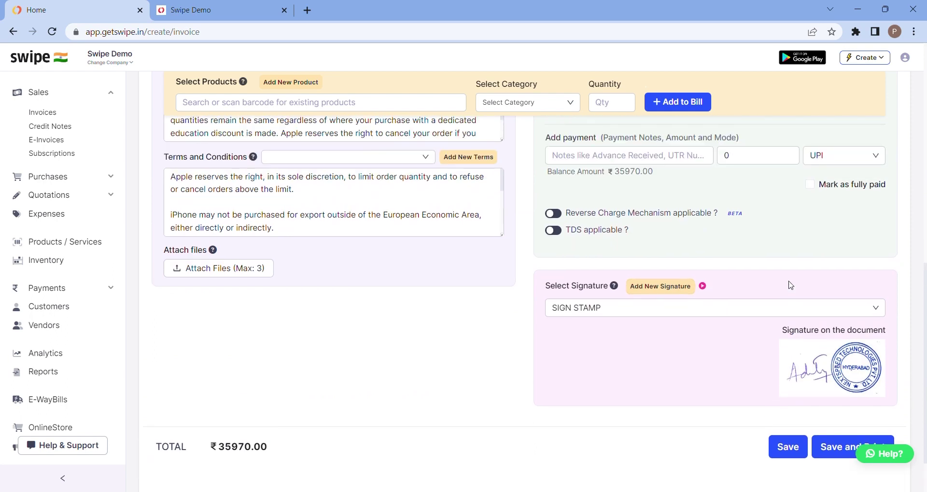
scroll(790, 285, "up", 10)
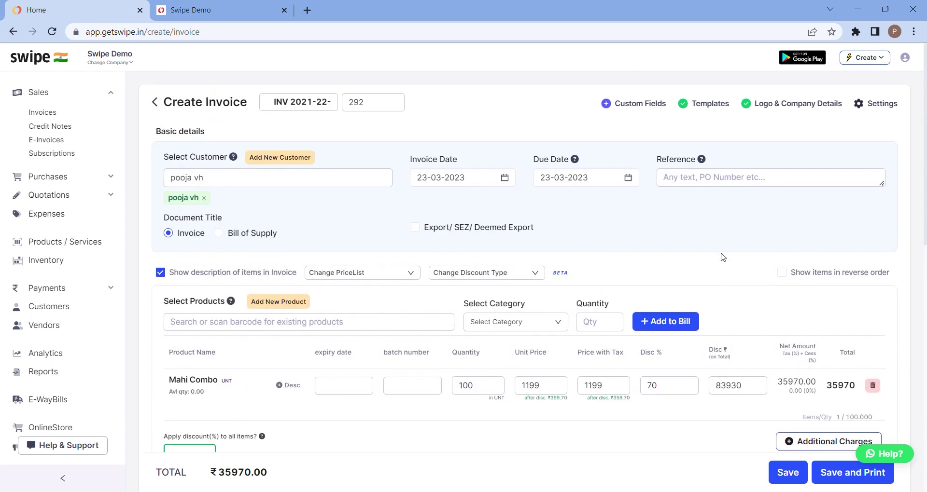
scroll(722, 257, "down", 10)
left_click(782, 387)
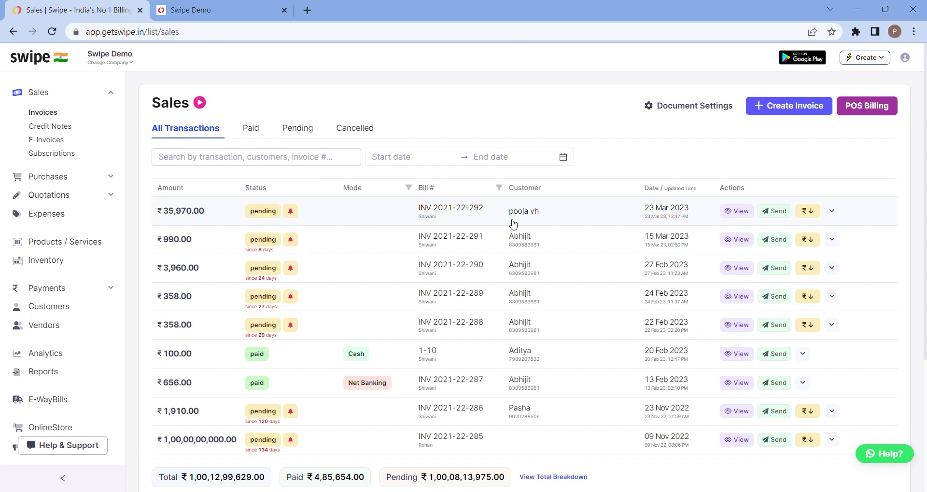
Preview the PDF of invoice INV 2021-22-292 for ₹35,970.00, then close the preview.
left_click(737, 212)
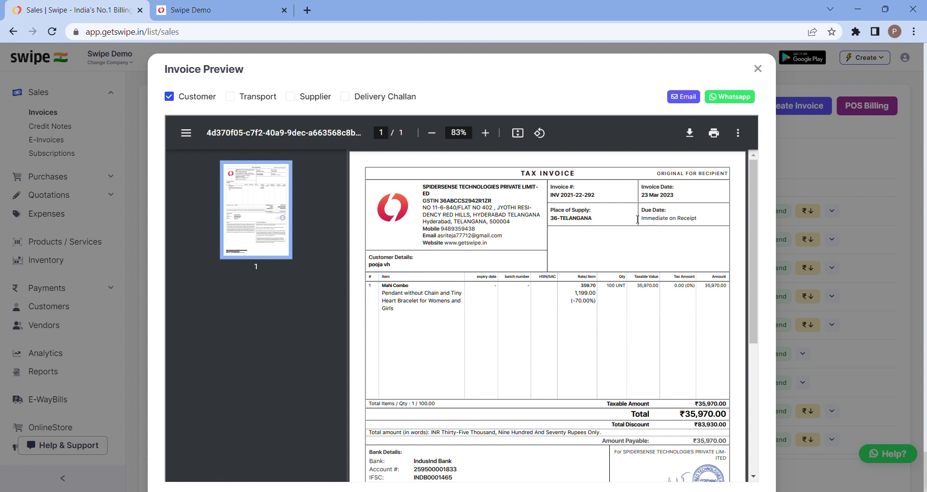
scroll(657, 211, "down", 5)
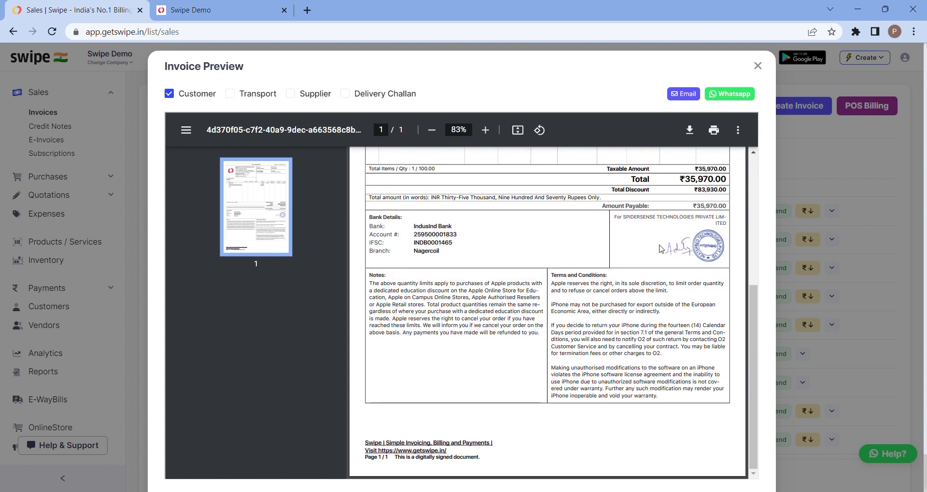
scroll(590, 228, "up", 5)
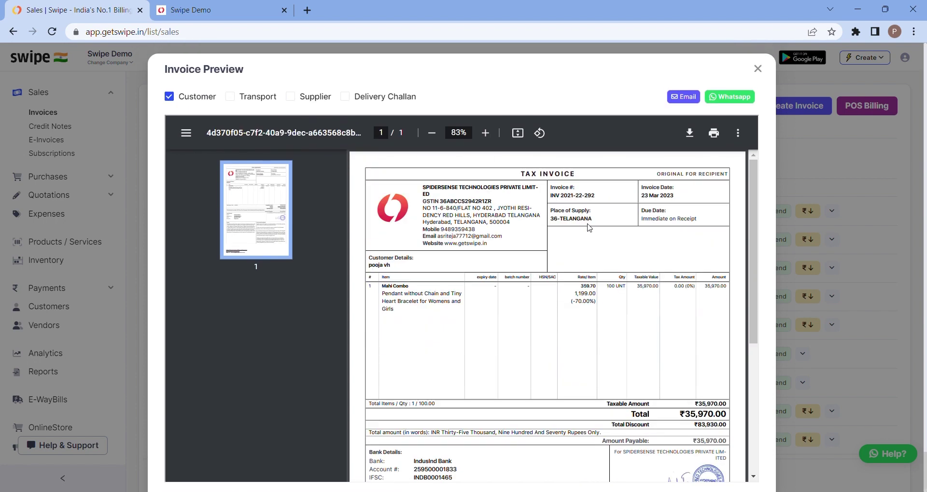
left_click(758, 69)
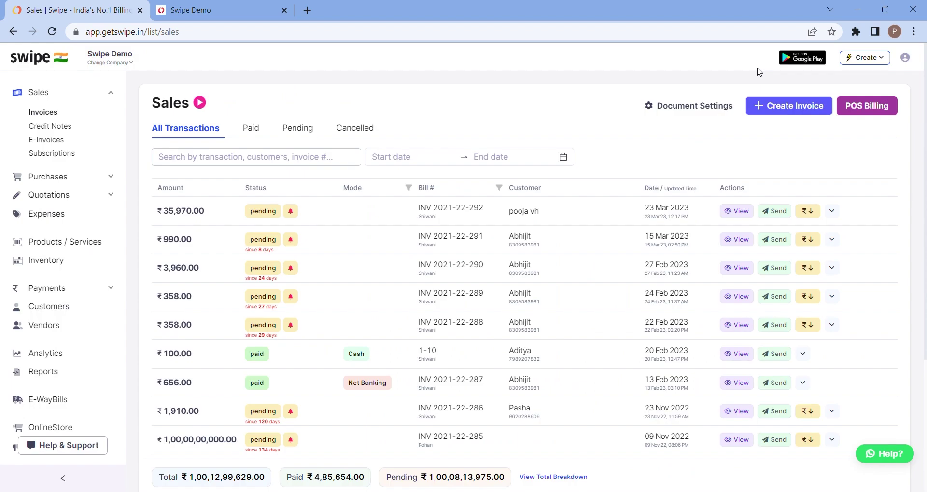
left_click(695, 112)
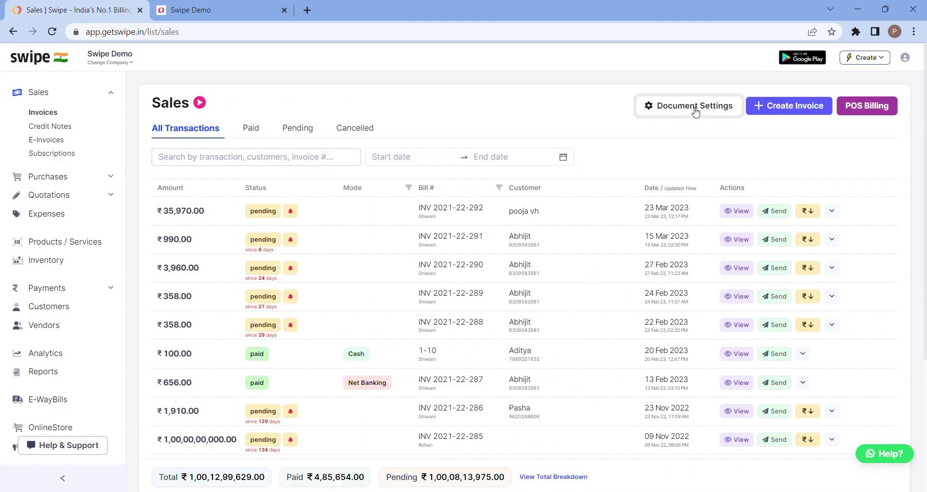
Try the Elegant with Images, Compact and Classic invoice templates.
left_click(690, 111)
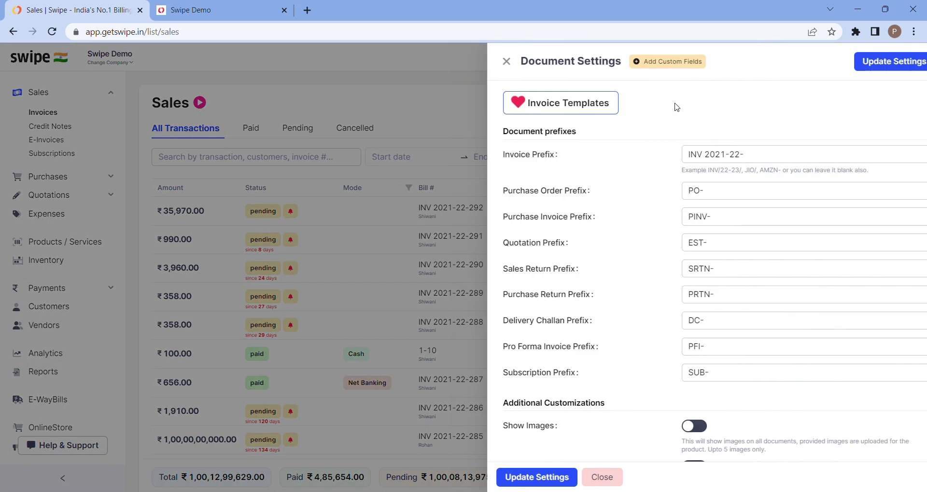
left_click(562, 103)
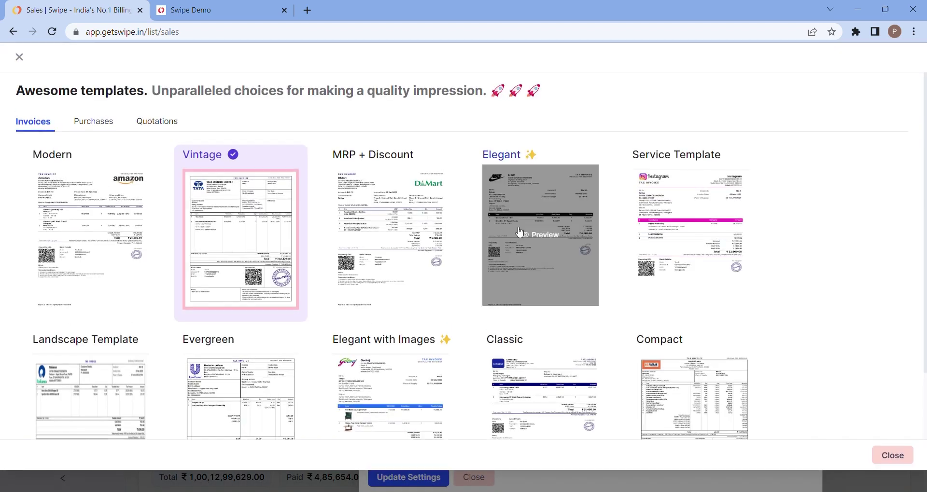
scroll(540, 193, "down", 2)
left_click(395, 305)
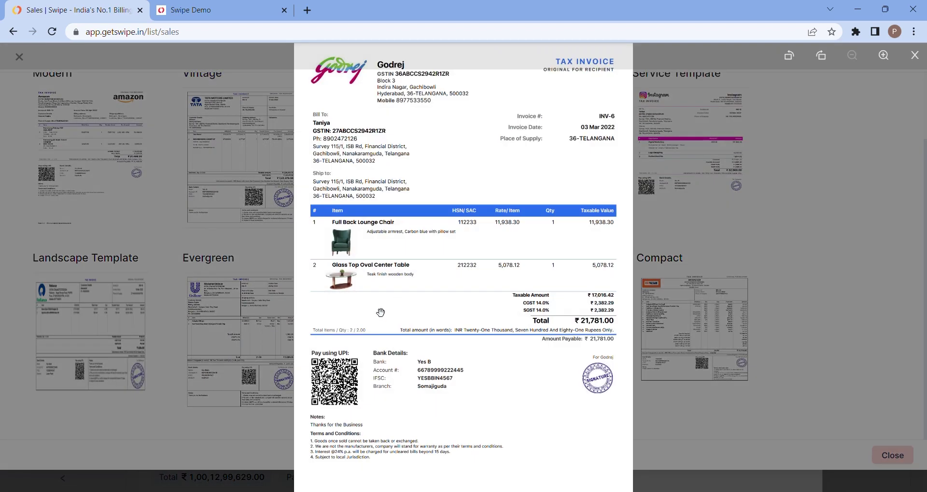
left_click(674, 380)
left_click(678, 346)
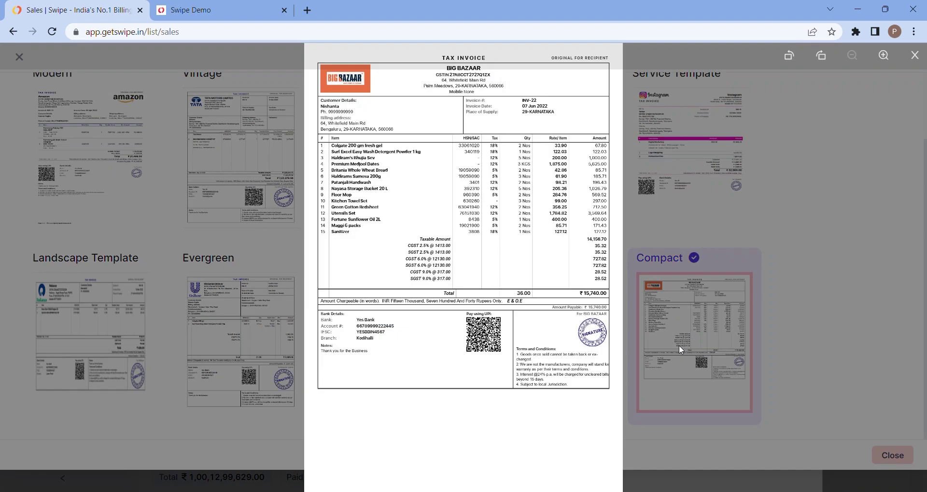
left_click(658, 427)
left_click(563, 361)
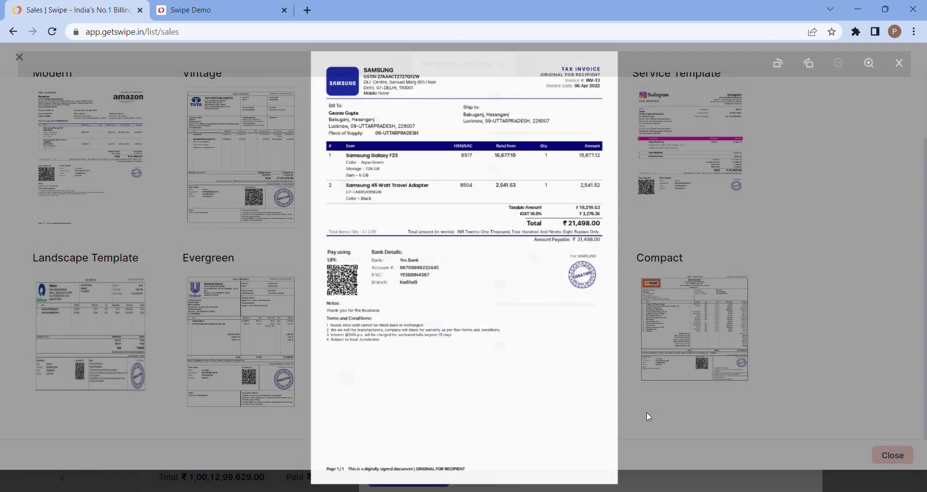
left_click(649, 418)
left_click(392, 372)
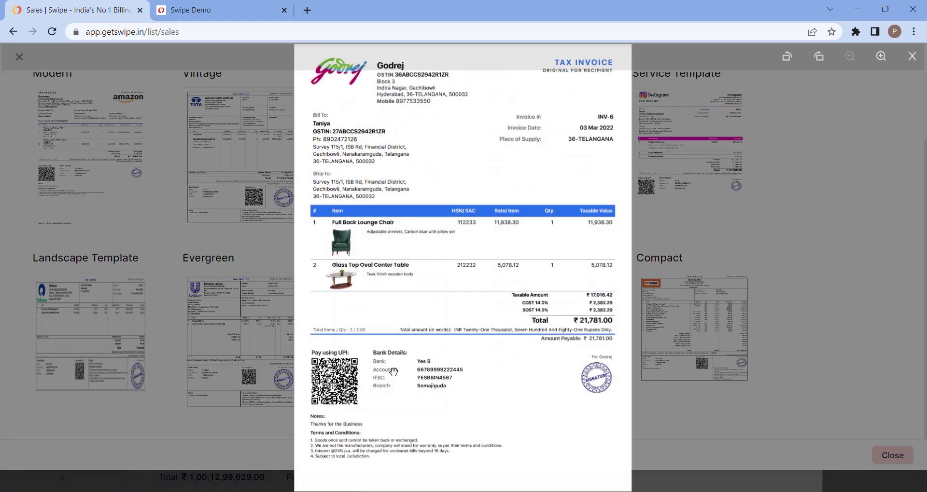
left_click(652, 431)
Apply the Evergreen template and preview INV 2021-22-292 in the new layout.
left_click(264, 362)
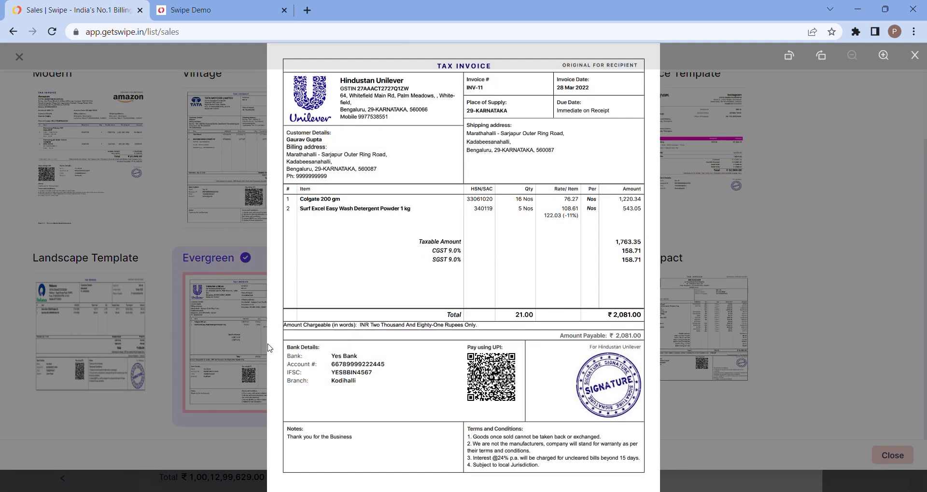
left_click(714, 427)
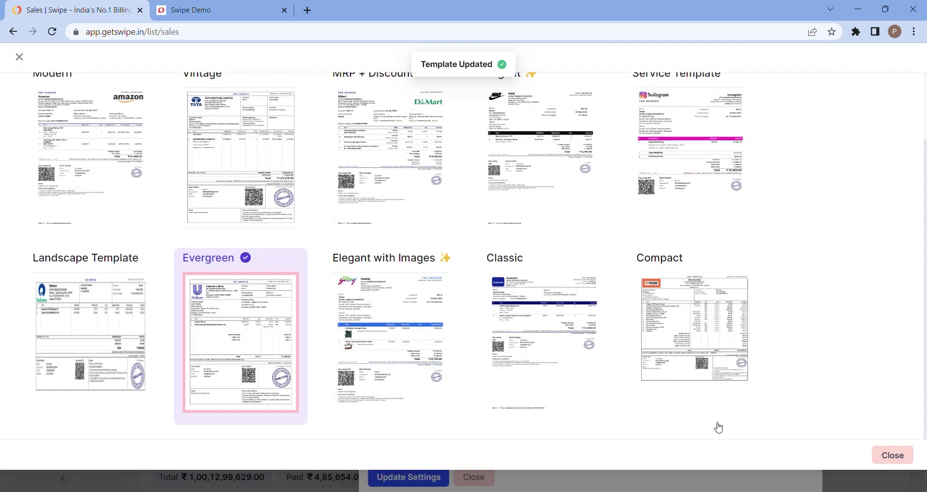
scroll(715, 427, "up", 2)
left_click(19, 57)
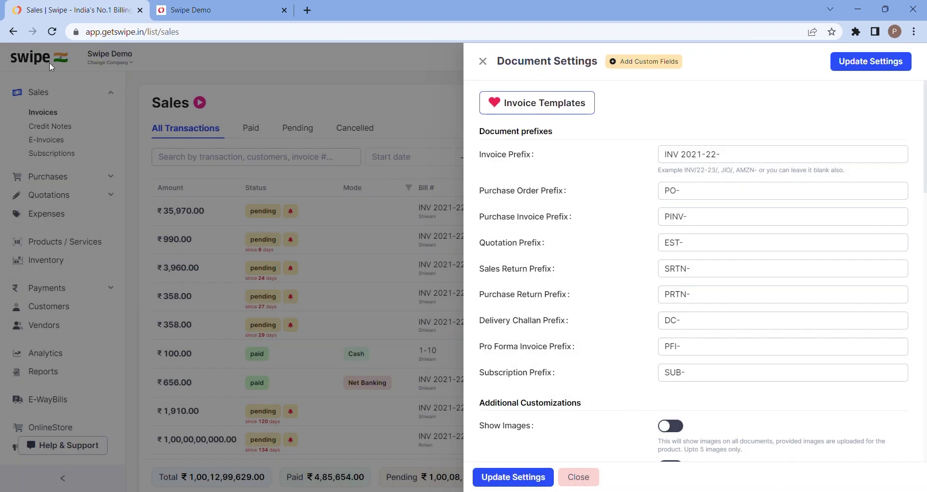
left_click(483, 60)
left_click(712, 215)
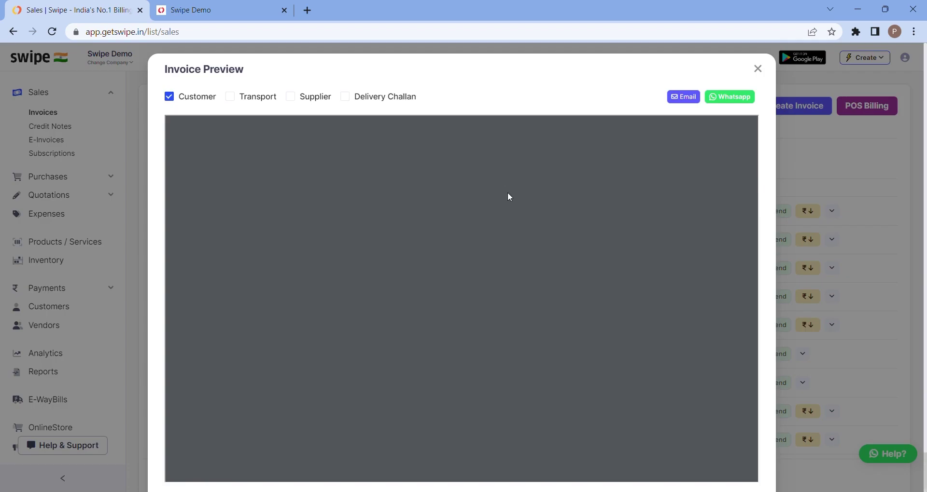
scroll(508, 196, "down", 5)
scroll(509, 196, "up", 5)
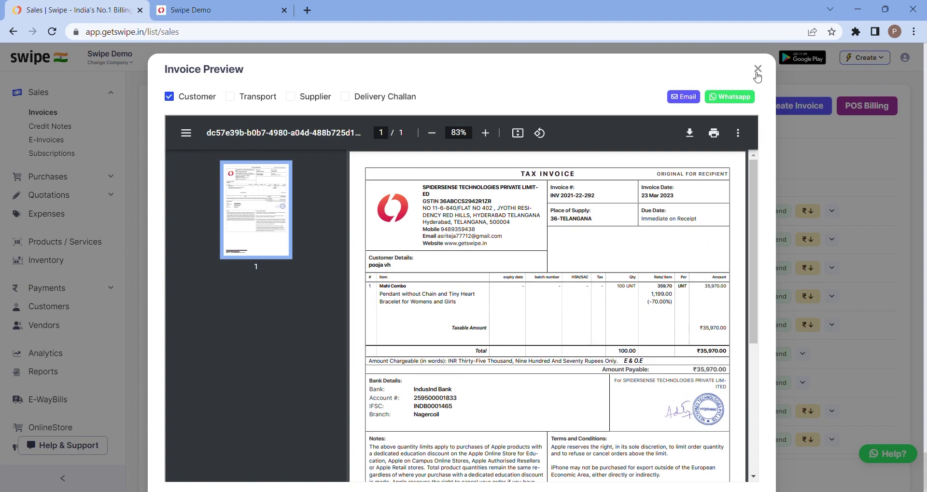
Close the invoice preview and check the latest invoice's sending options.
left_click(758, 69)
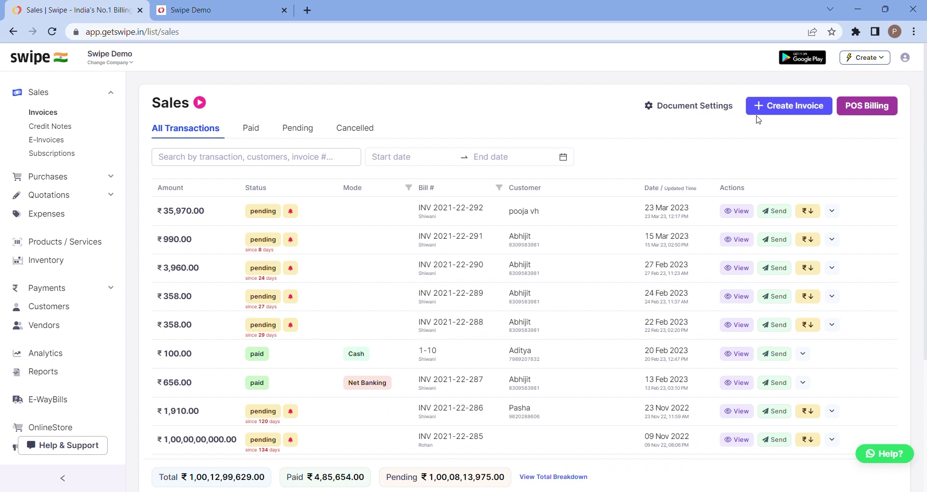
left_click(780, 216)
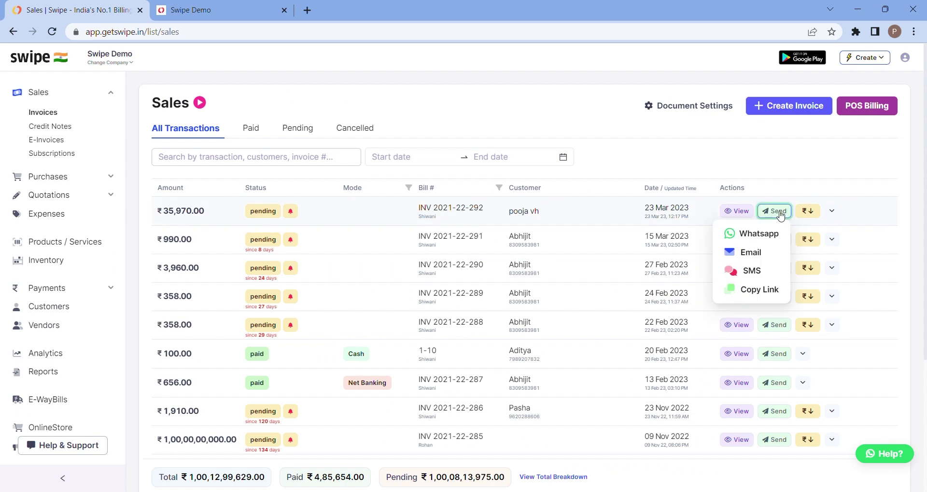
left_click(785, 178)
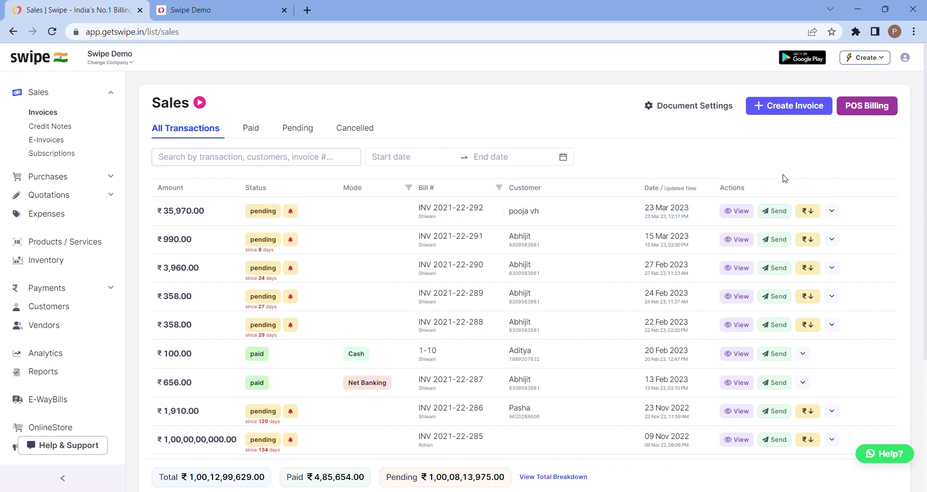
Inspect the latest invoice's actions menu, then go to the Customers list.
left_click(838, 213)
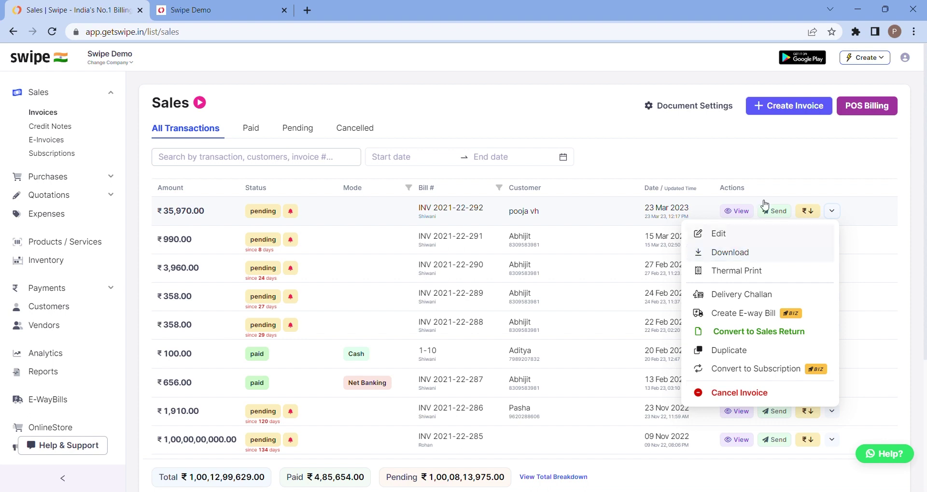
left_click(775, 172)
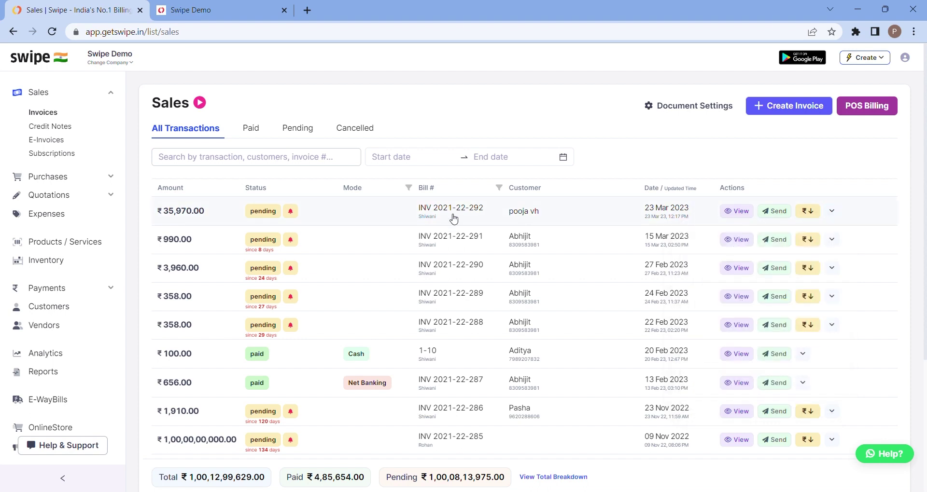
left_click(832, 212)
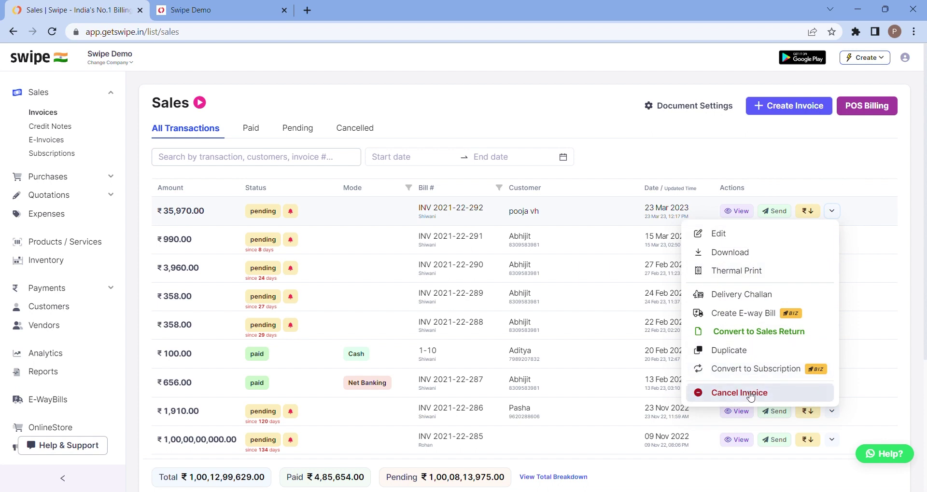
left_click(729, 166)
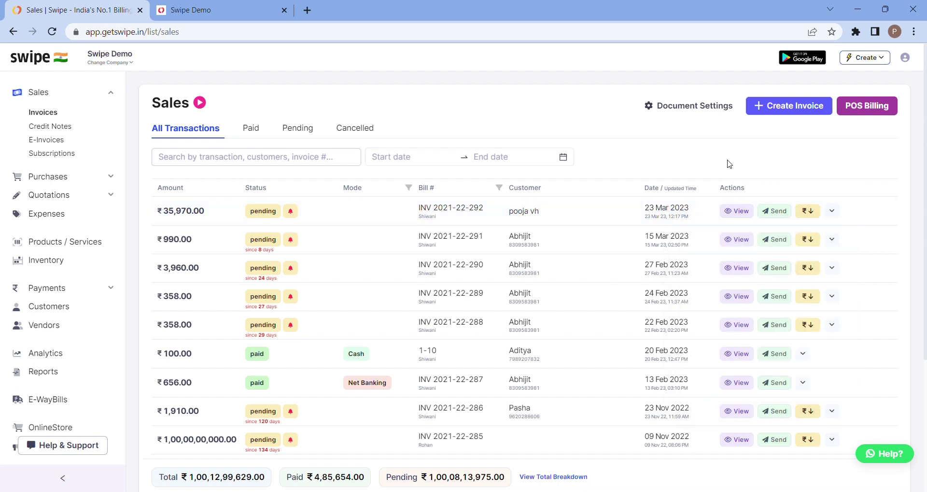
left_click(310, 161)
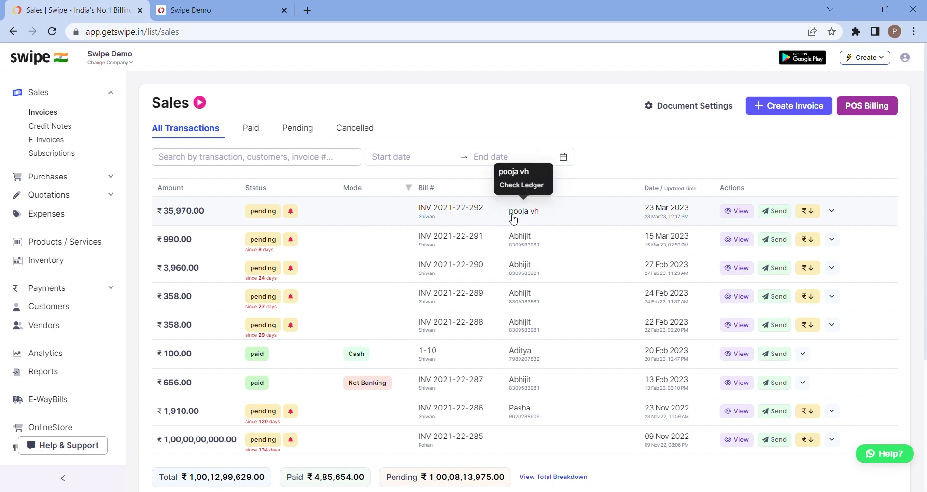
scroll(66, 236, "down", 2)
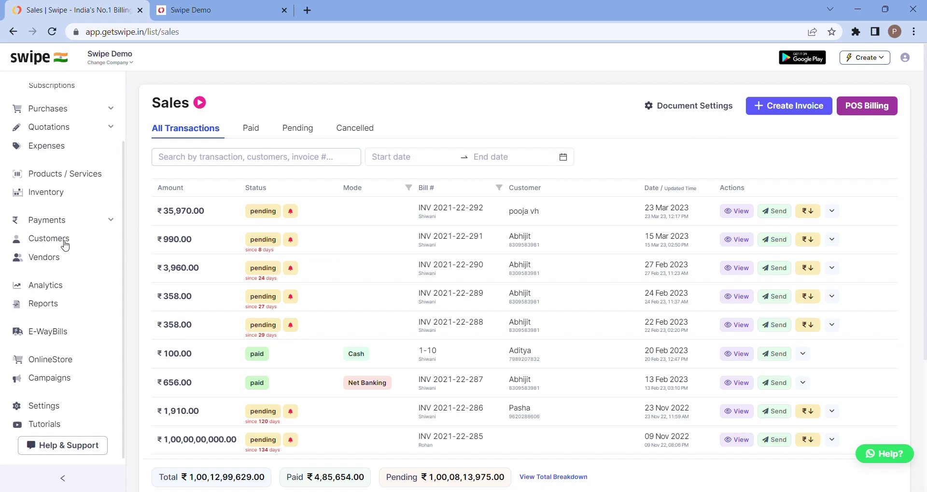
left_click(60, 240)
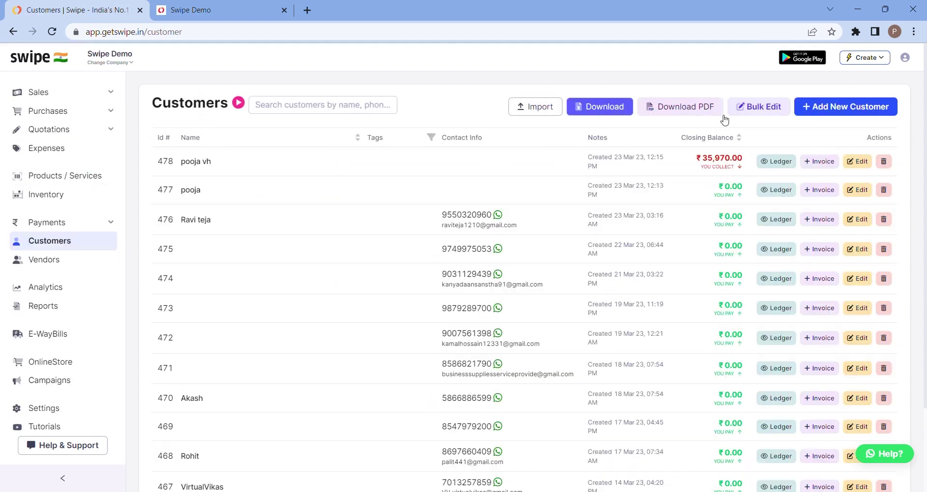
Scroll the customer balances and cancel the Add New Customer form without saving.
scroll(497, 175, "down", 3)
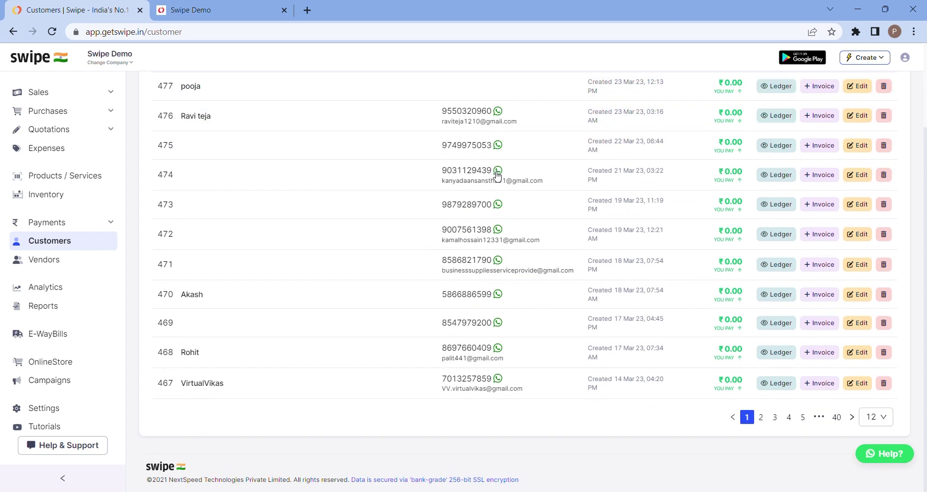
scroll(497, 175, "up", 3)
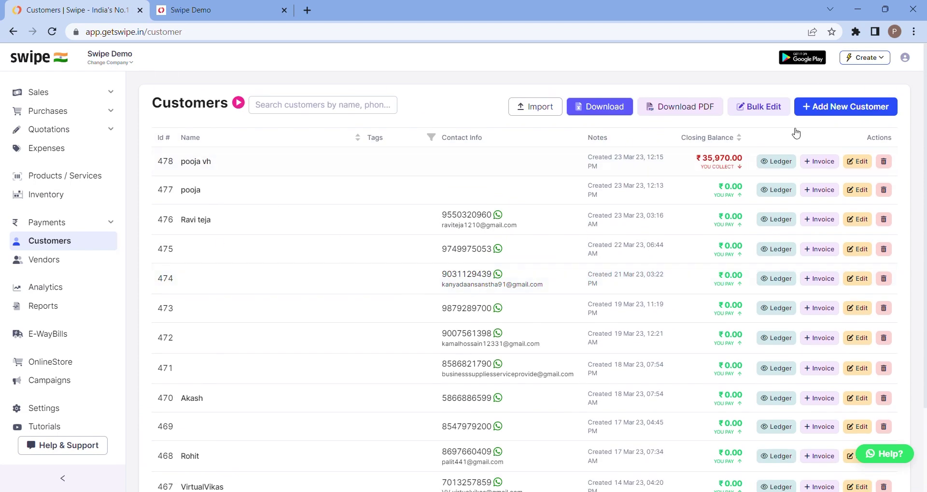
left_click(831, 108)
scroll(680, 140, "down", 5)
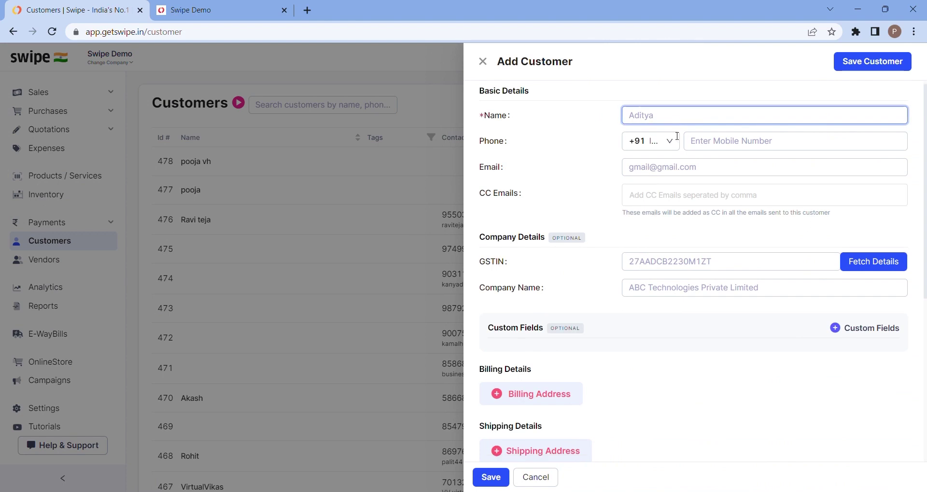
scroll(672, 151, "up", 5)
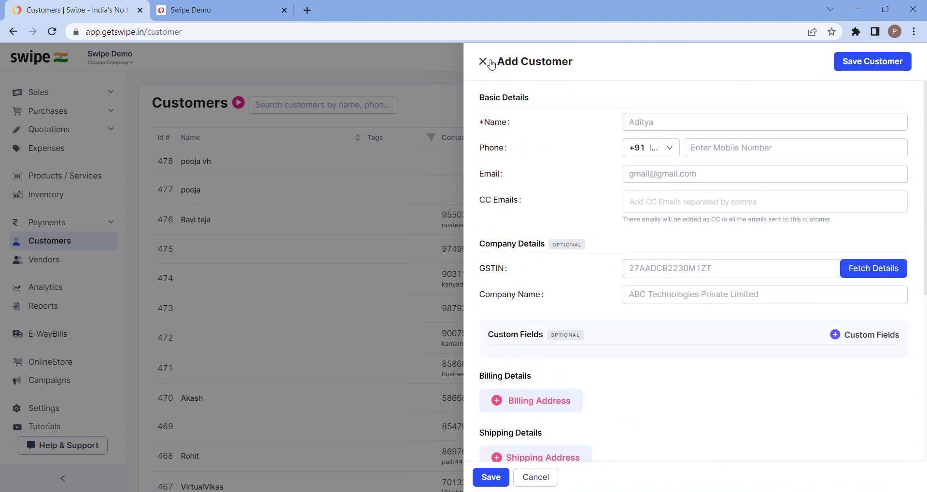
left_click(482, 61)
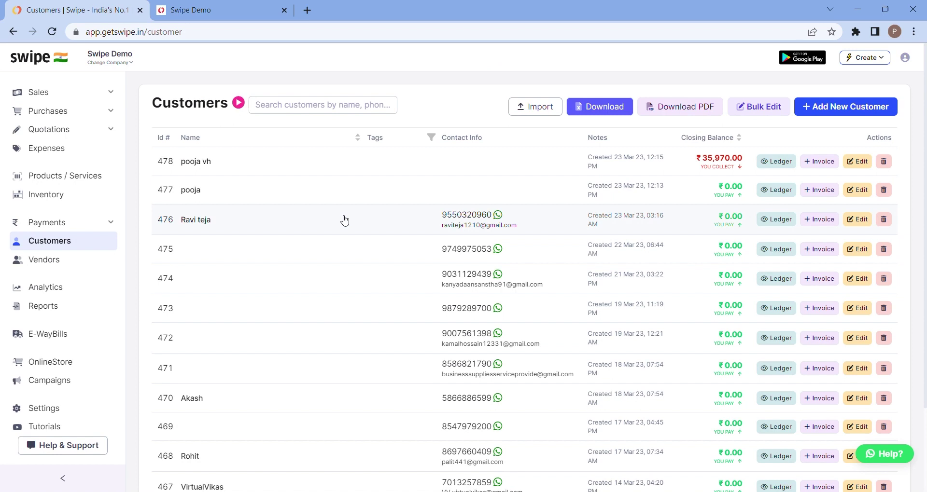
left_click(93, 179)
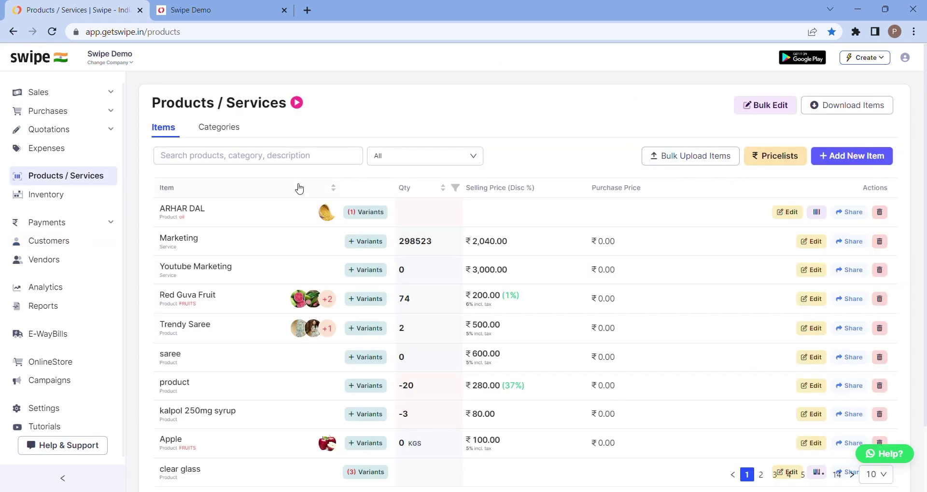
Preview the Add New Item form several times without saving, then open the Products bulk Upload Data dialog.
left_click(851, 156)
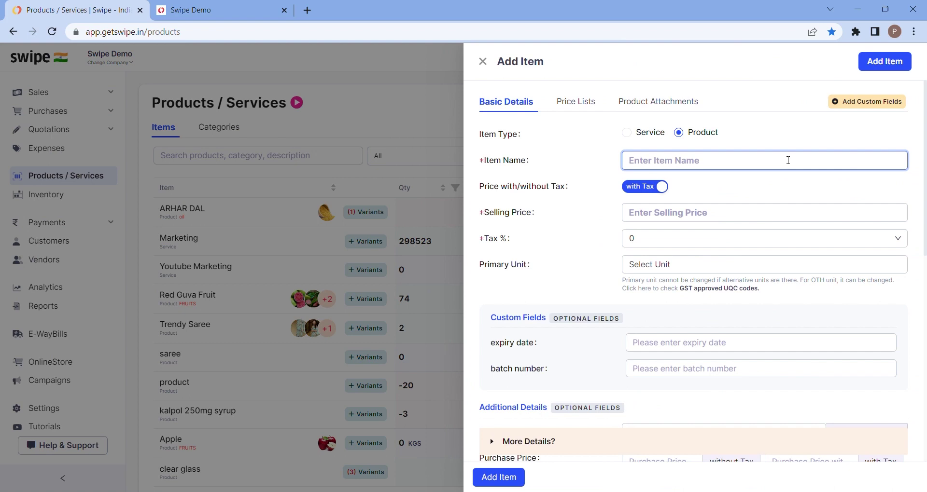
scroll(736, 159, "down", 5)
scroll(737, 159, "up", 5)
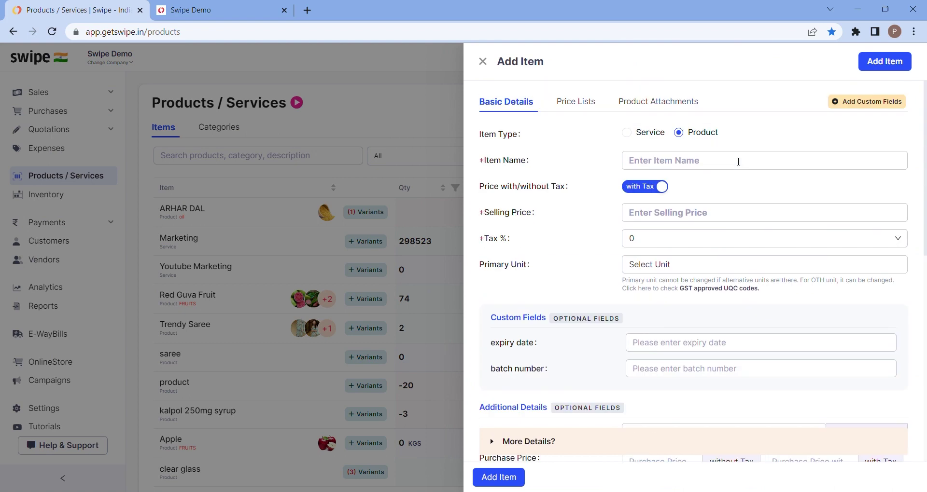
left_click(483, 62)
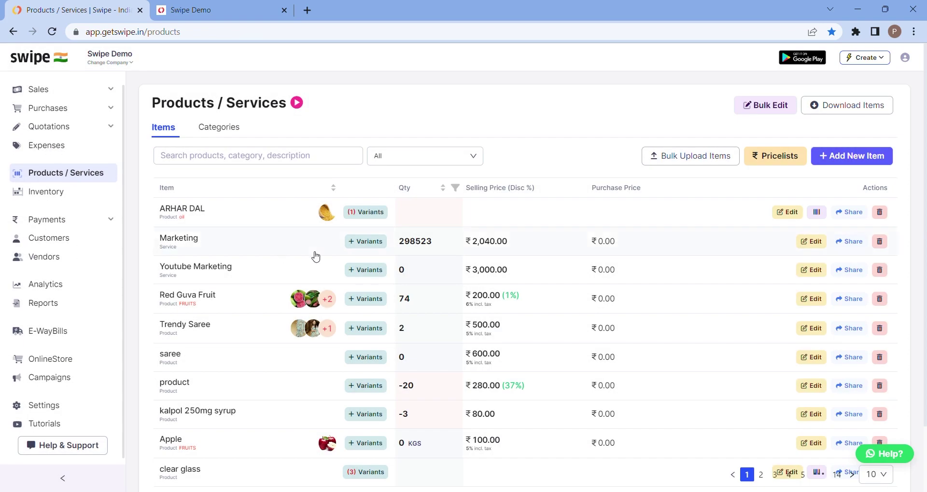
left_click(840, 162)
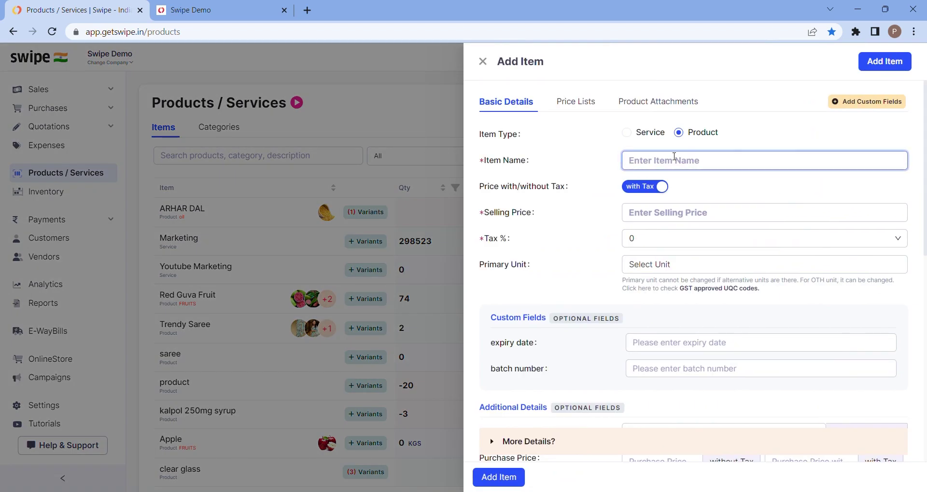
left_click(482, 62)
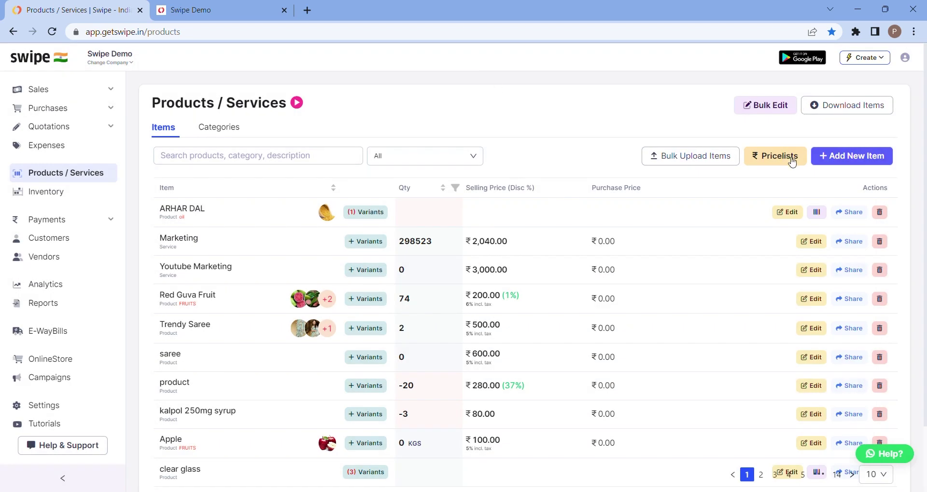
left_click(862, 160)
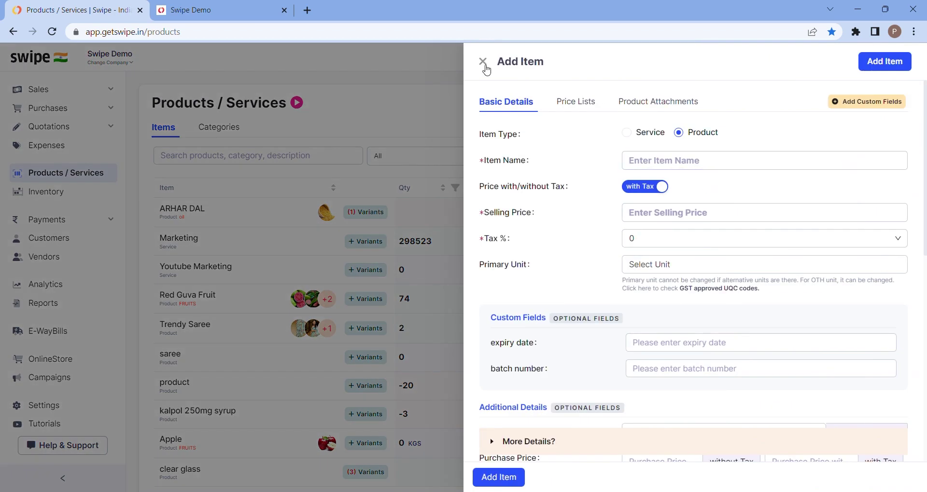
left_click(483, 62)
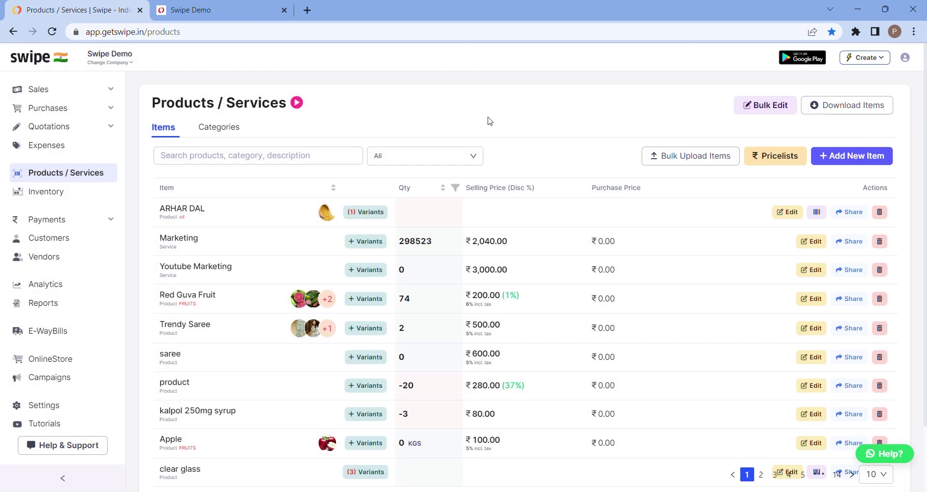
left_click(695, 158)
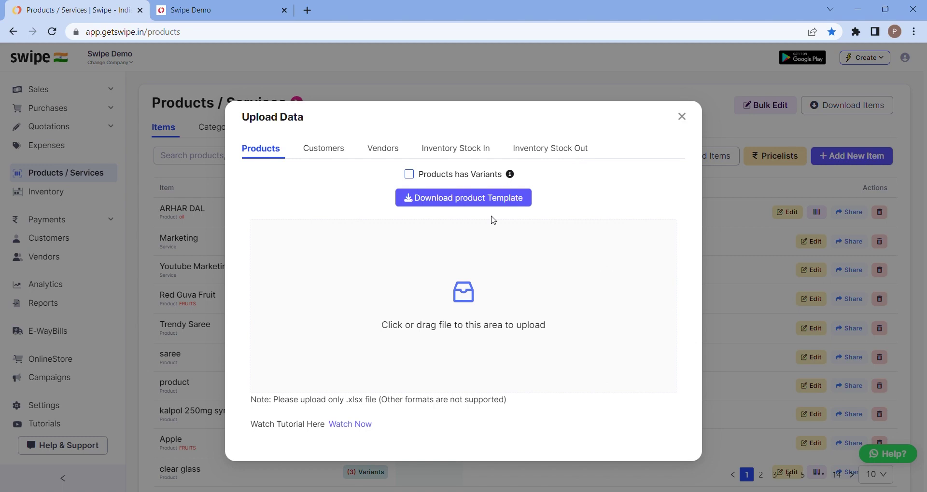
Download the product template .xlsx, then close the Upload Data dialog.
left_click(492, 202)
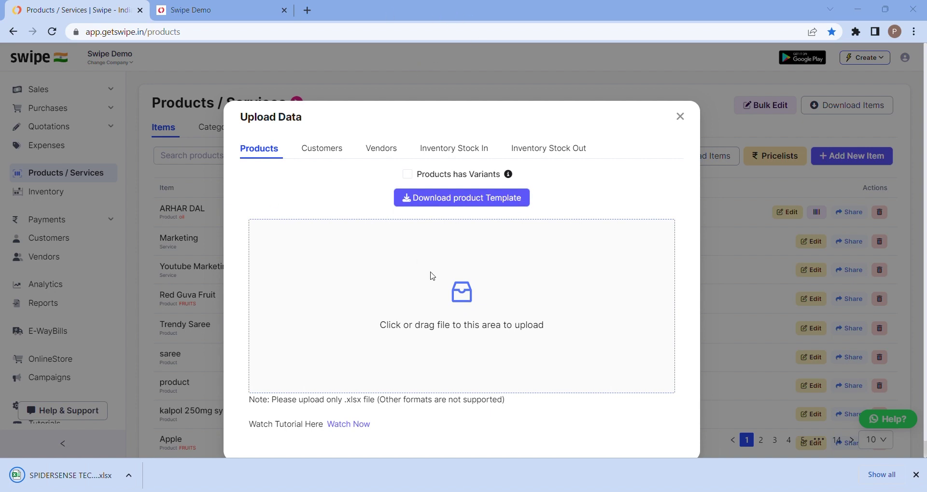
left_click(680, 117)
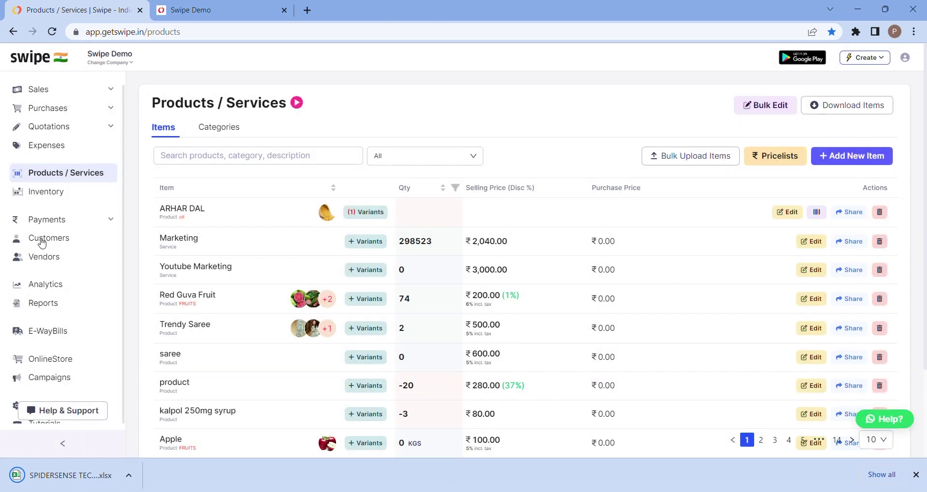
Create purchase bill PINV-8 under Purchases and bring up the Add Vendor form.
left_click(85, 115)
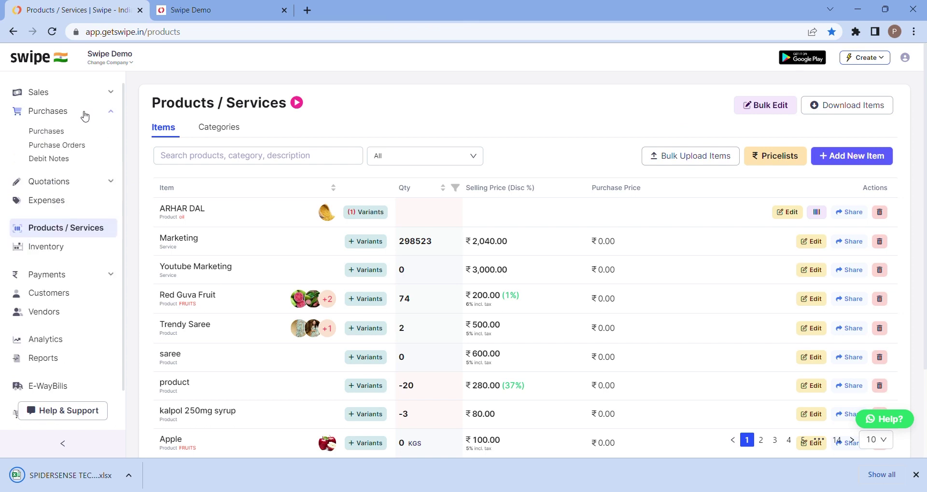
left_click(47, 131)
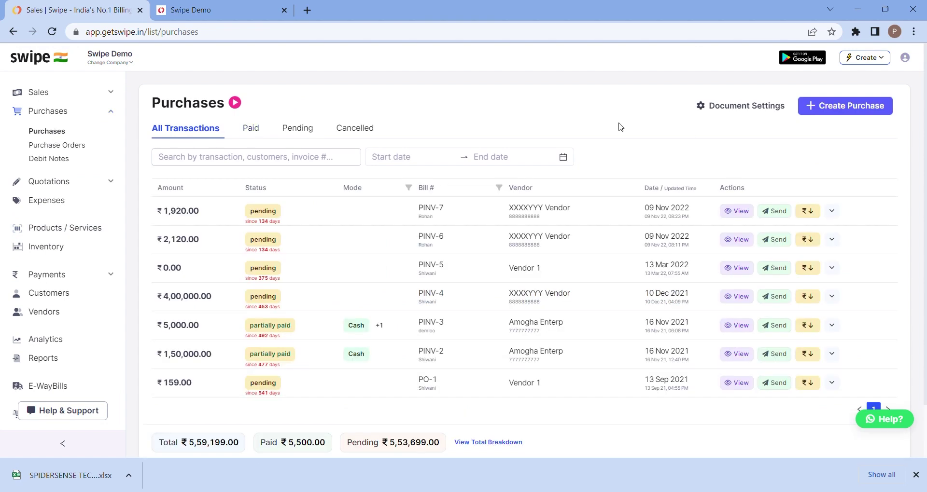
left_click(850, 109)
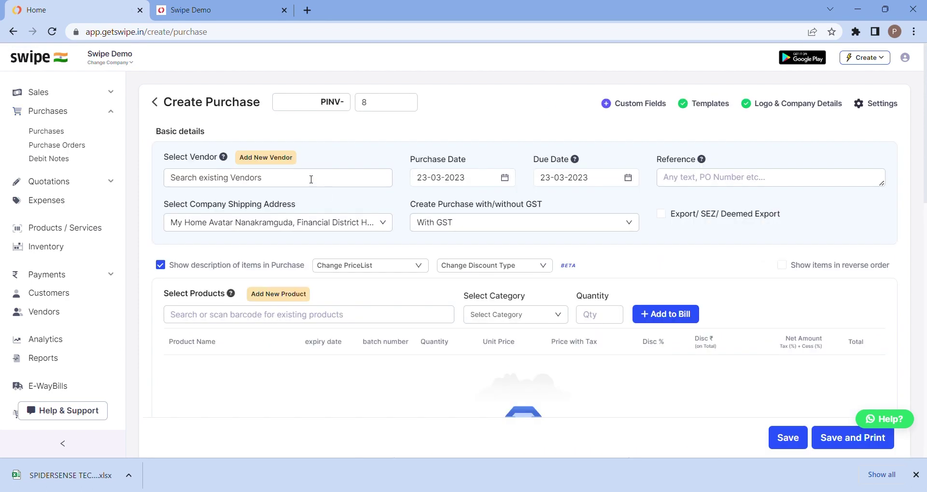
left_click(276, 180)
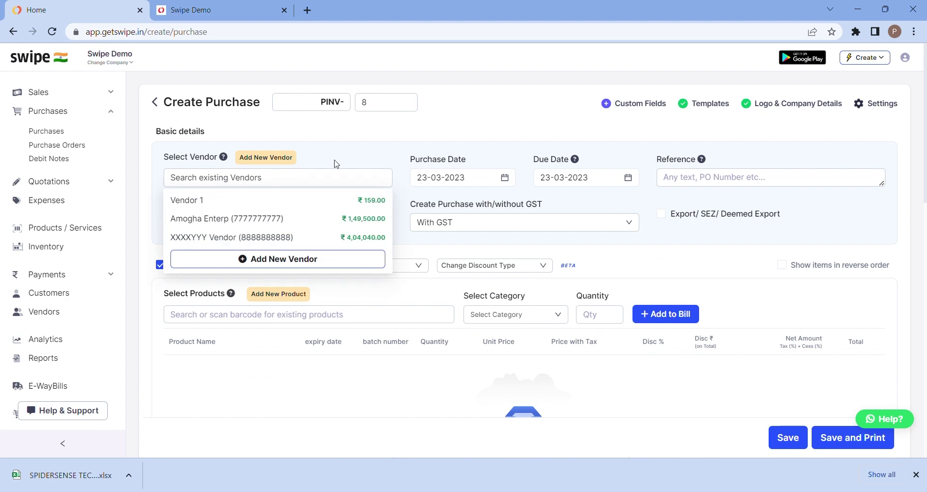
left_click(336, 164)
left_click(266, 157)
left_click(735, 174)
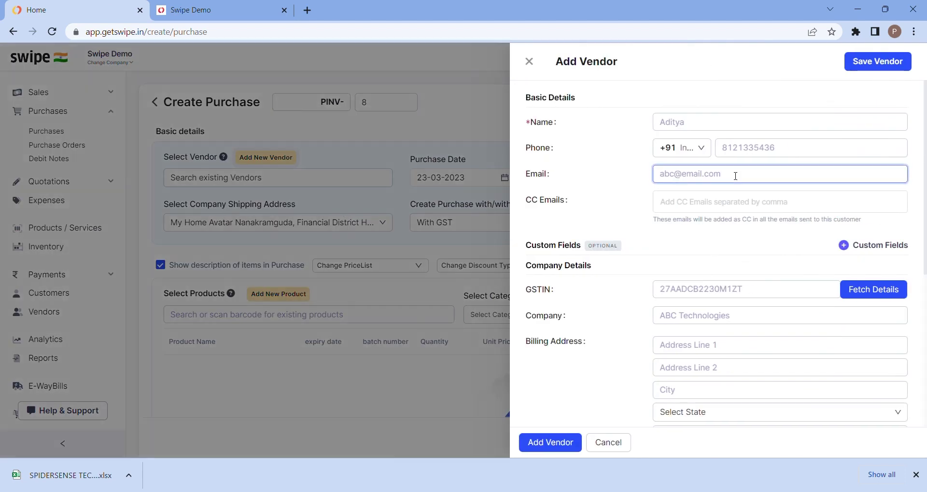
scroll(734, 175, "down", 6)
scroll(734, 175, "up", 5)
scroll(733, 176, "down", 2)
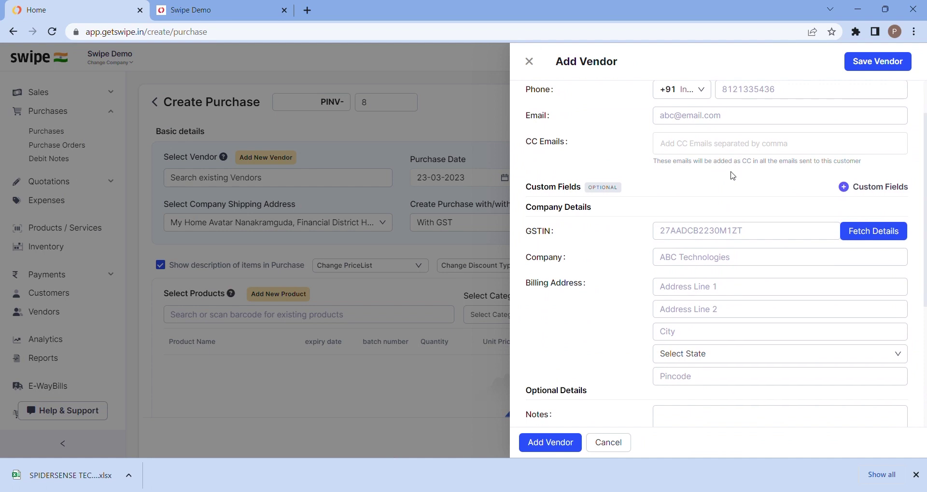
scroll(732, 176, "up", 1)
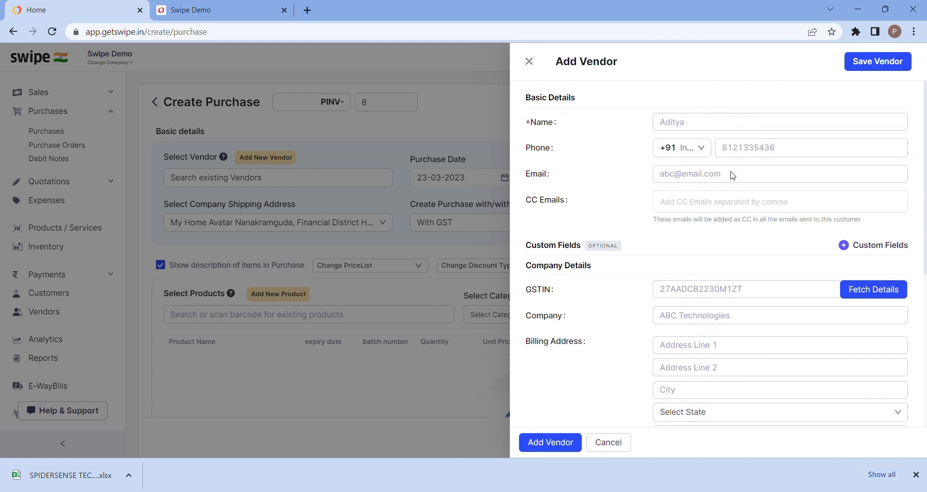
left_click(732, 128)
scroll(748, 210, "down", 3)
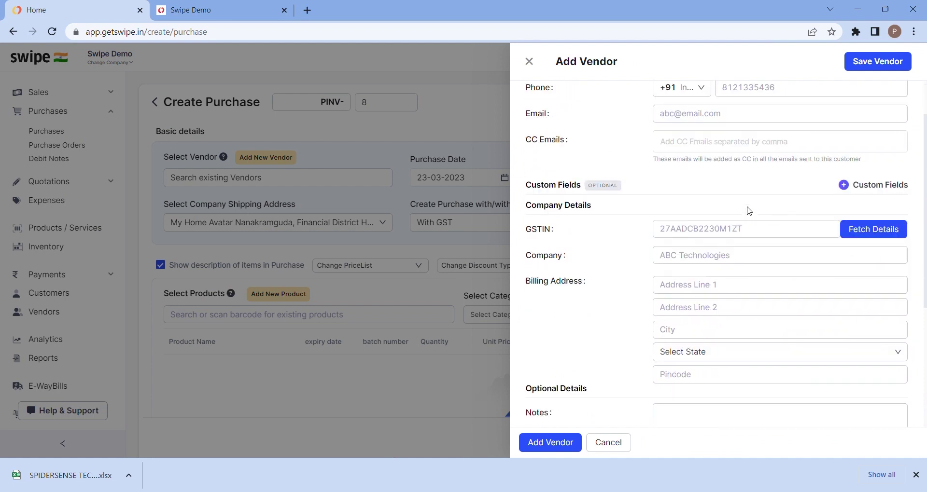
left_click(737, 171)
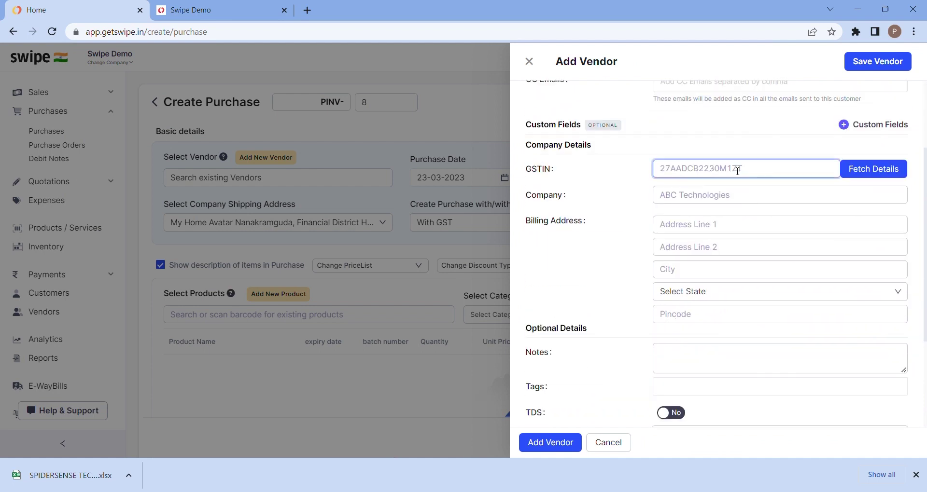
scroll(738, 180, "down", 3)
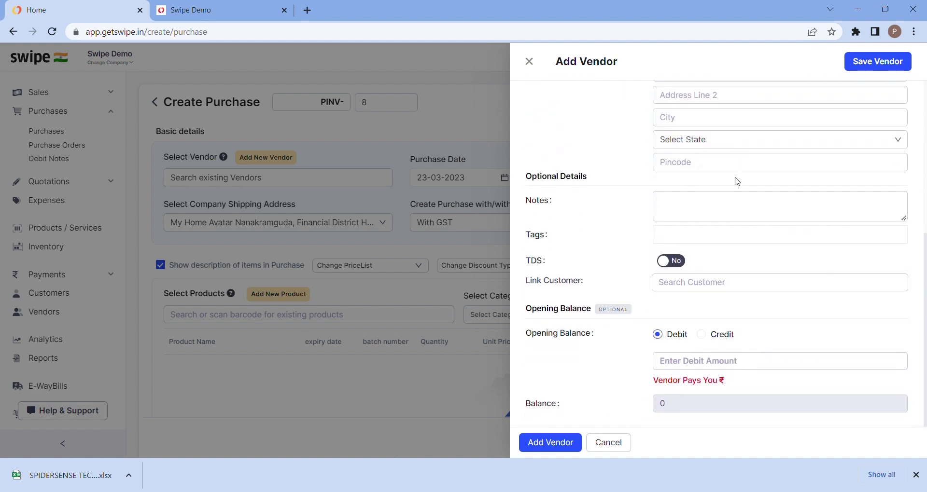
scroll(737, 182, "up", 5)
scroll(737, 181, "up", 2)
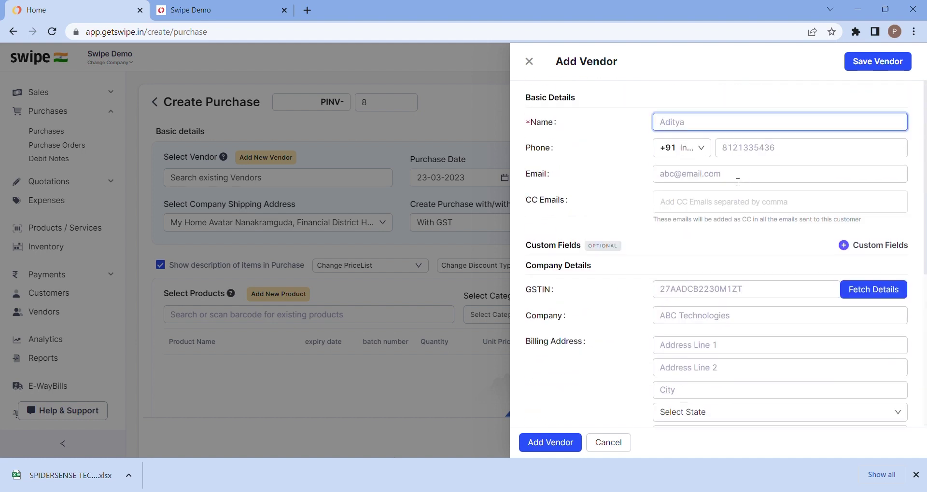
left_click(530, 63)
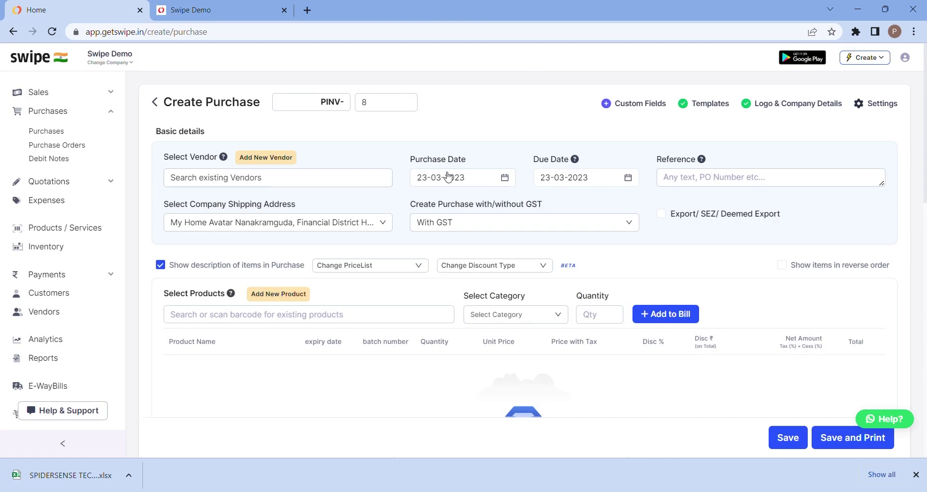
Keep the purchase With GST and try the product search without adding items.
scroll(445, 181, "down", 1)
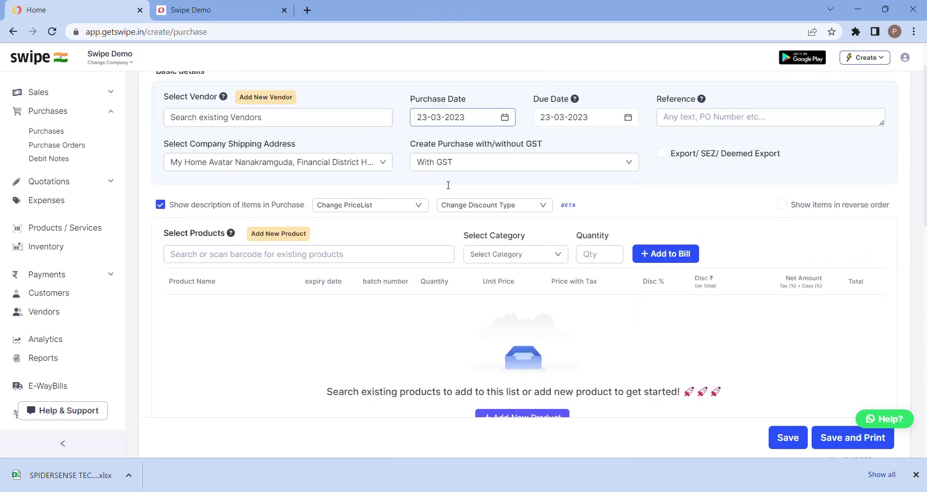
left_click(482, 170)
left_click(482, 170)
scroll(482, 170, "up", 1)
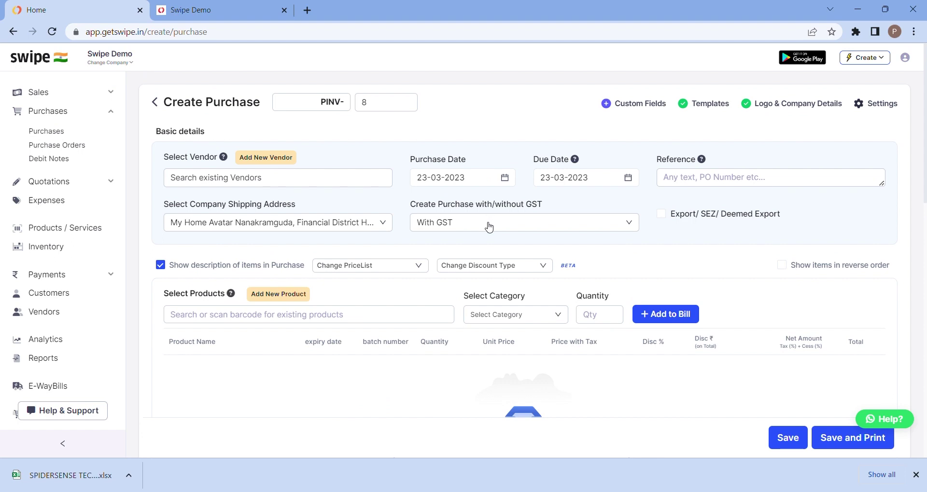
scroll(489, 226, "down", 4)
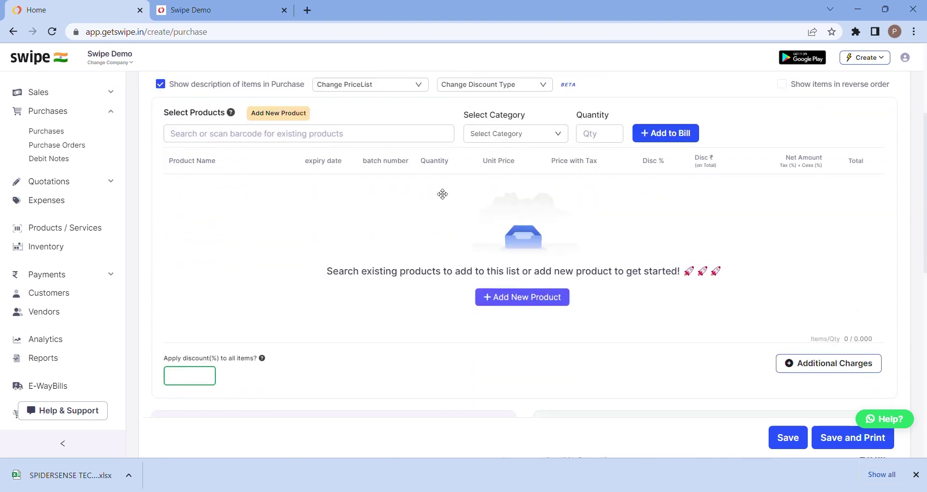
left_click(387, 135)
left_click(651, 222)
Leave the unfinished purchase for the Purchases list and expand Quotations.
scroll(768, 347, "up", 4)
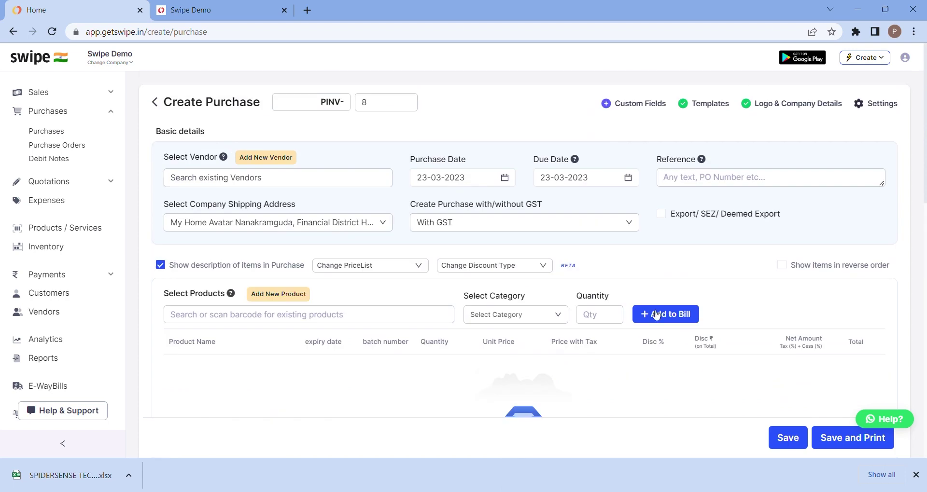
left_click(156, 102)
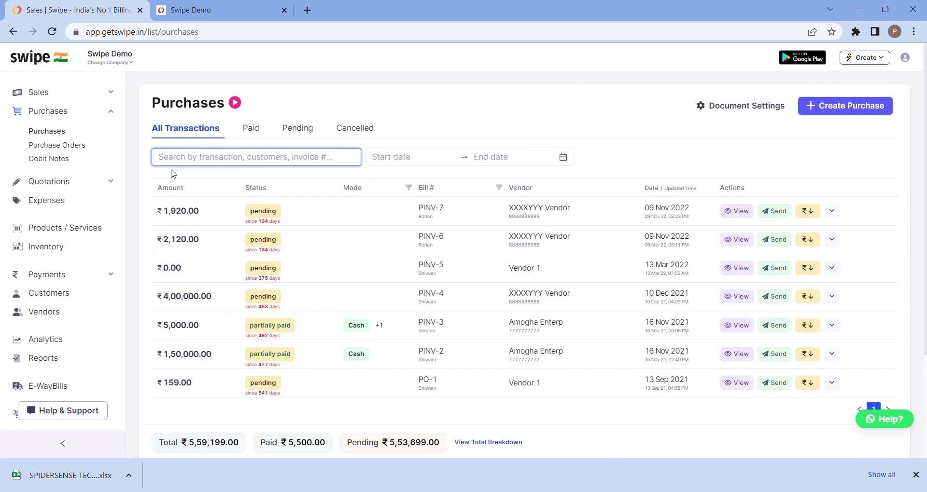
left_click(103, 183)
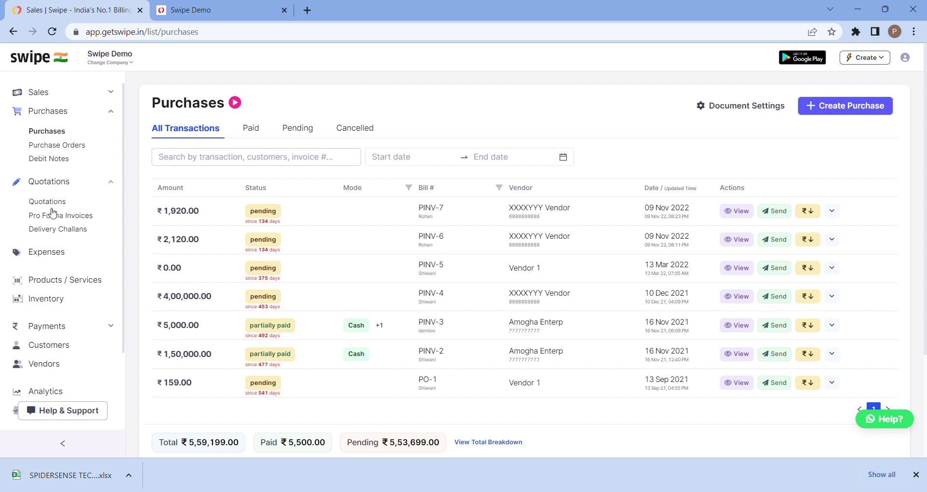
Open Quotations, preview the Create Estimate form, and return to the list.
left_click(49, 201)
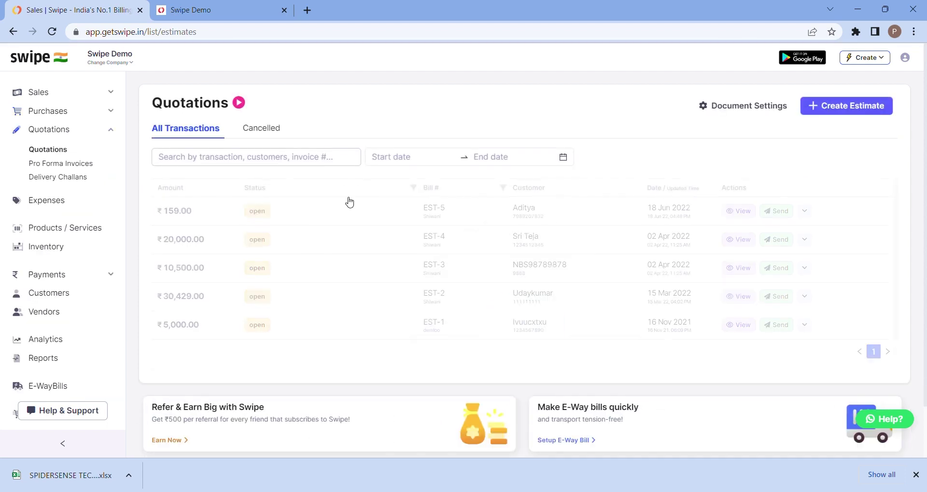
left_click(851, 112)
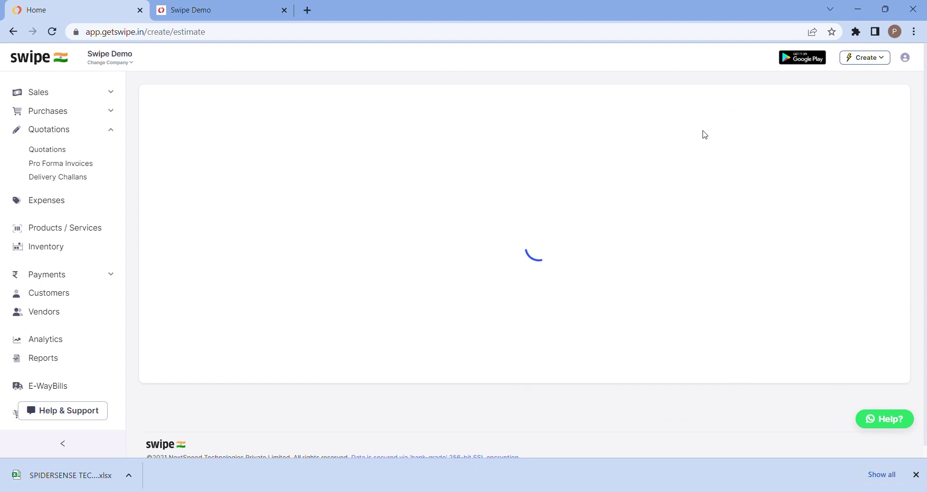
scroll(488, 193, "down", 3)
scroll(488, 193, "up", 3)
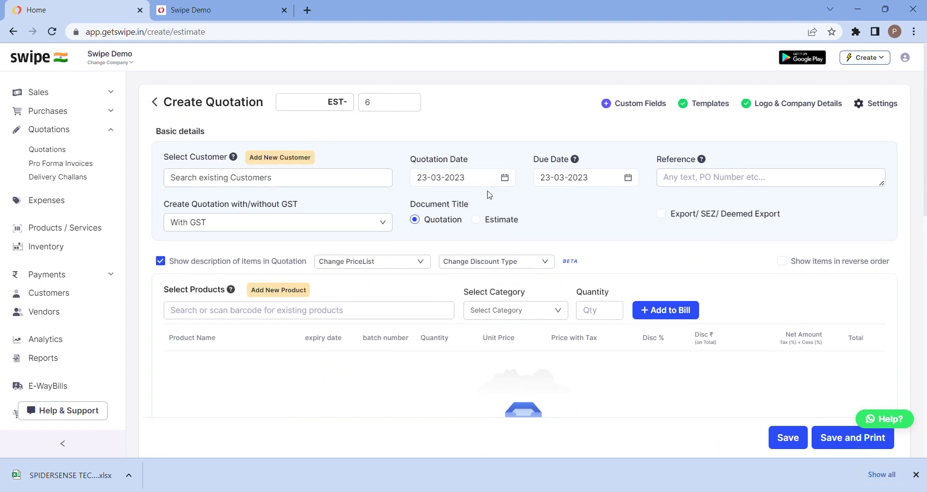
left_click(155, 102)
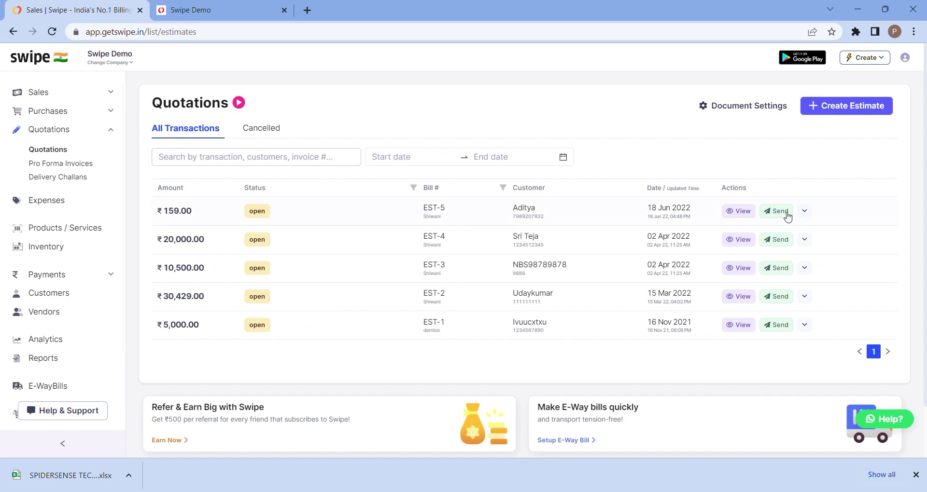
View EST-5's conversion actions, then go to the Inventory Warehouse page.
left_click(804, 210)
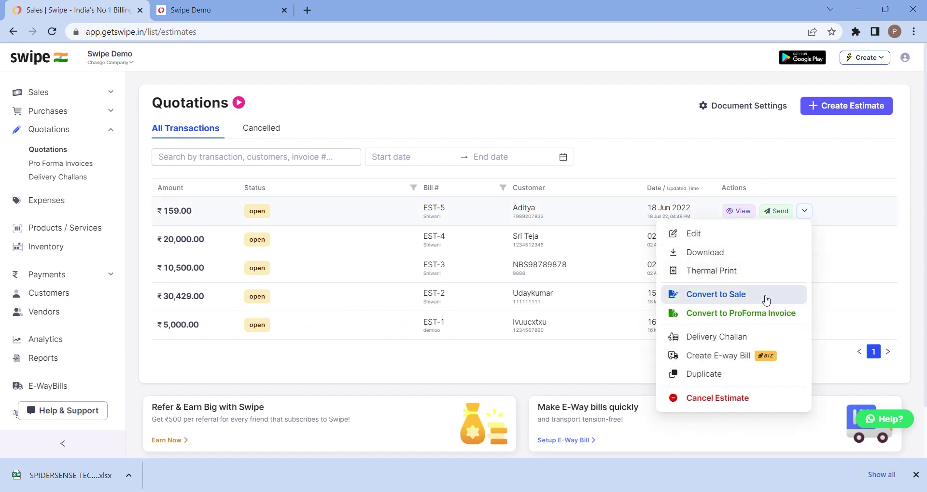
left_click(647, 119)
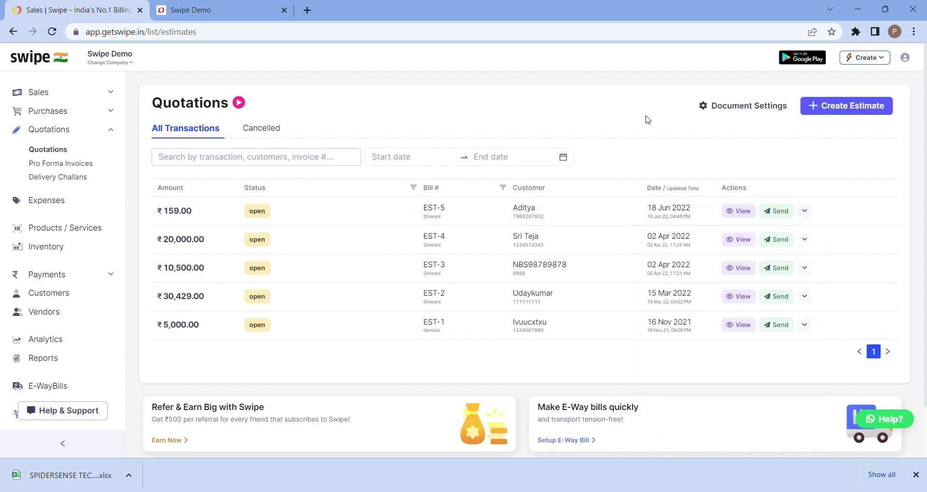
left_click(53, 249)
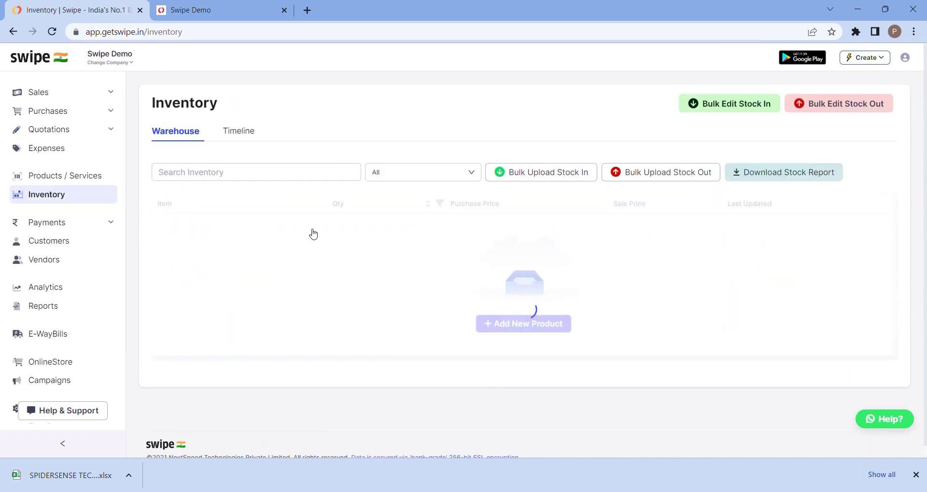
Browse the warehouse stock and preview Marketing's Stock In form.
scroll(355, 234, "down", 2)
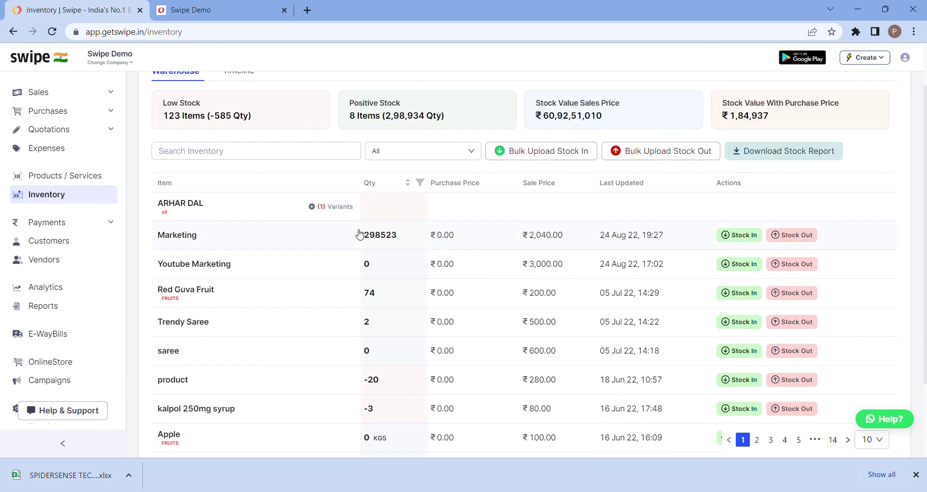
scroll(359, 234, "up", 2)
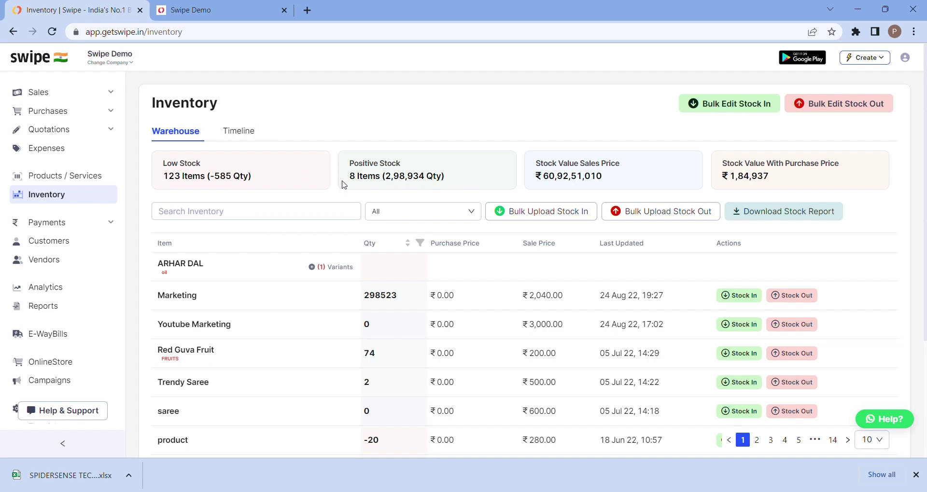
scroll(341, 182, "down", 1)
scroll(246, 143, "up", 1)
scroll(393, 246, "down", 3)
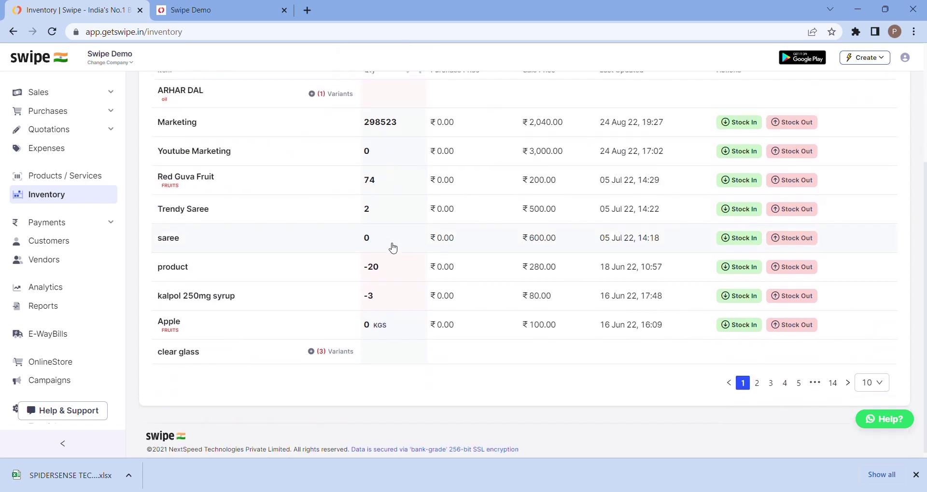
scroll(392, 247, "up", 3)
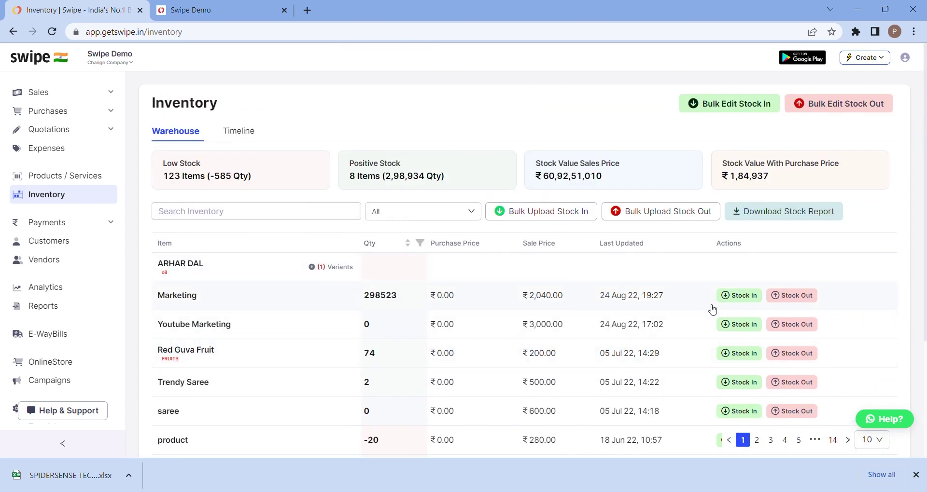
scroll(713, 310, "down", 1)
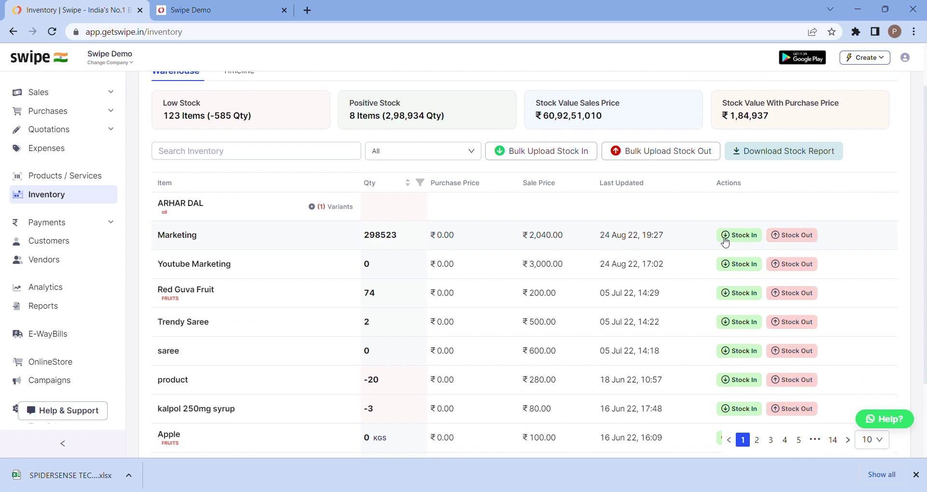
left_click(736, 235)
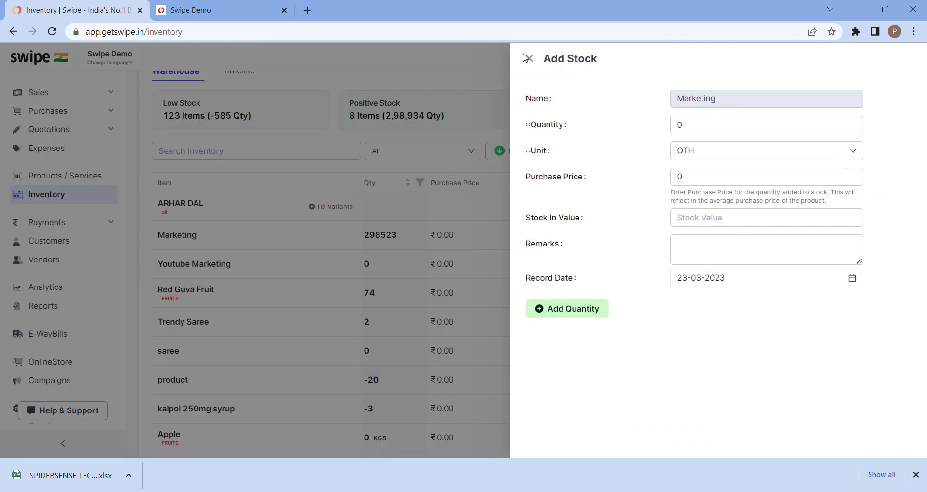
left_click(528, 59)
Preview Marketing's Stock Out form, then open the Expenses list.
left_click(790, 235)
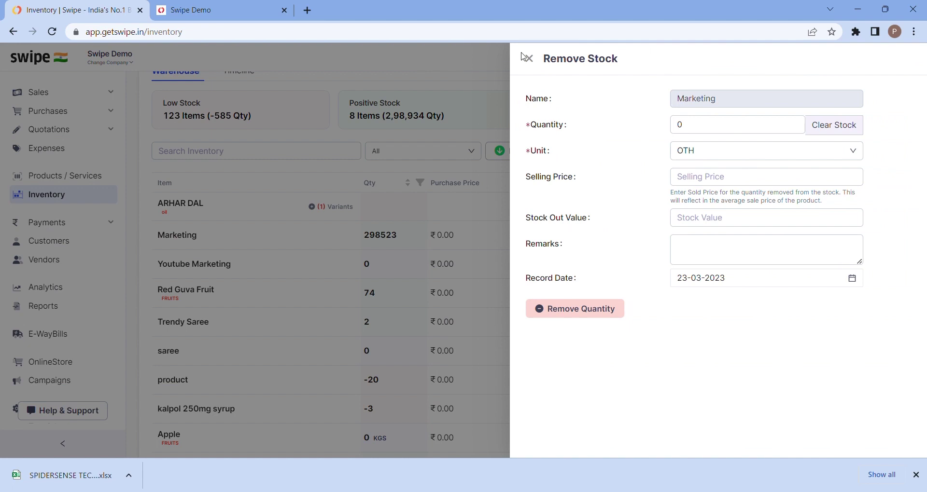
left_click(528, 59)
scroll(122, 264, "up", 1)
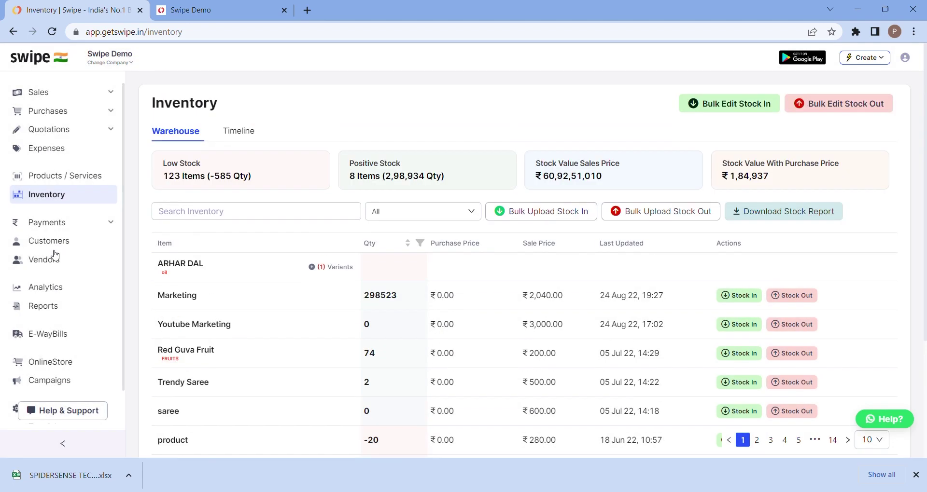
left_click(58, 149)
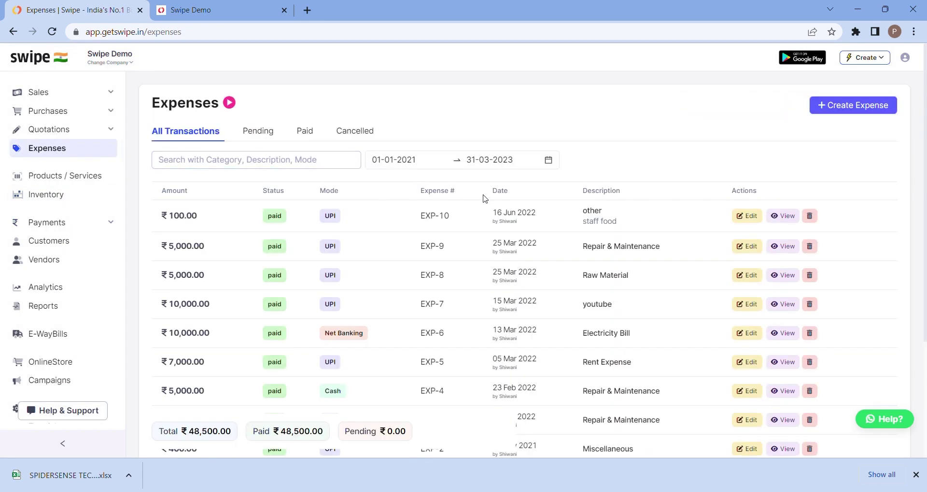
left_click(853, 107)
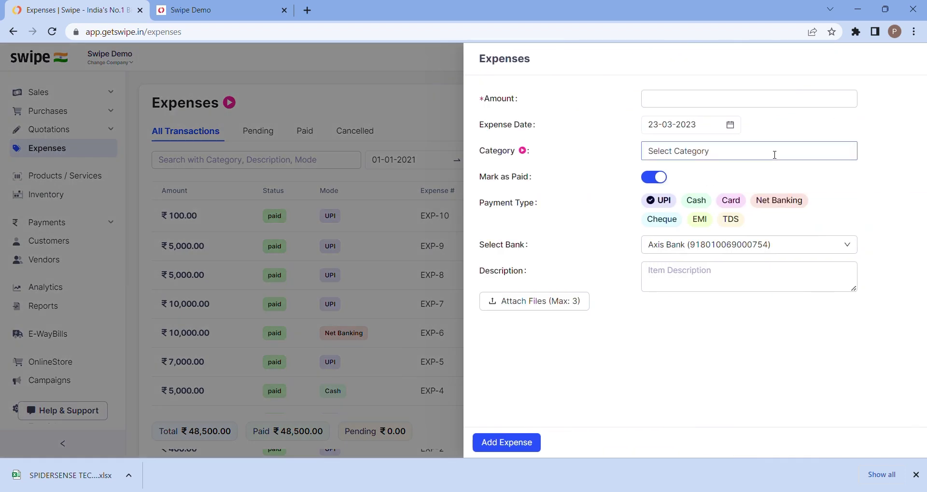
left_click(774, 155)
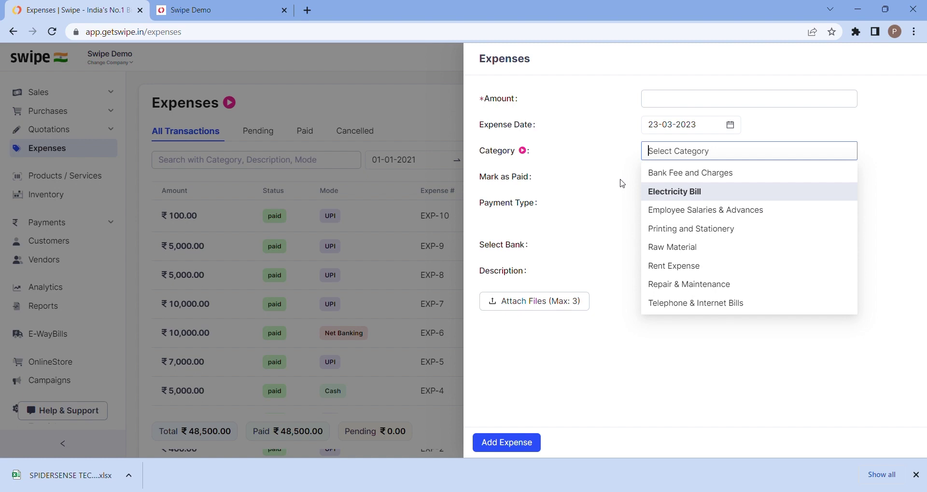
left_click(622, 183)
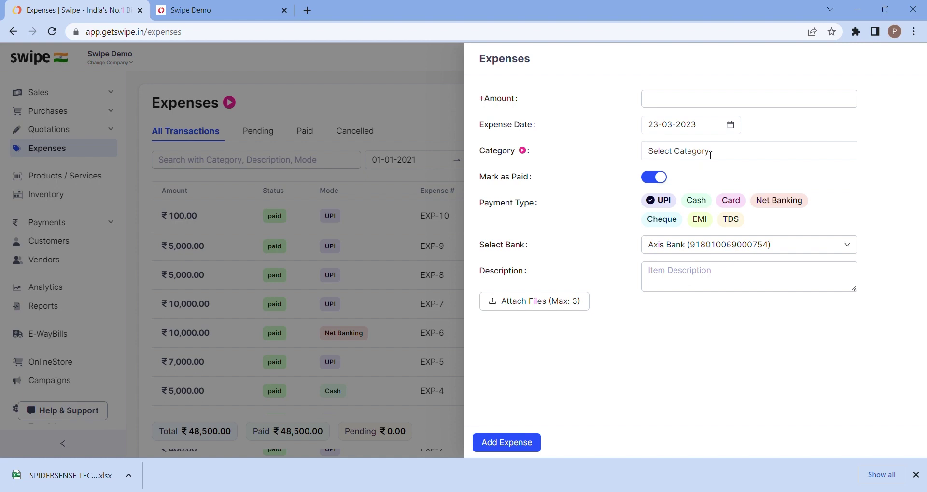
left_click(708, 151)
left_click(711, 102)
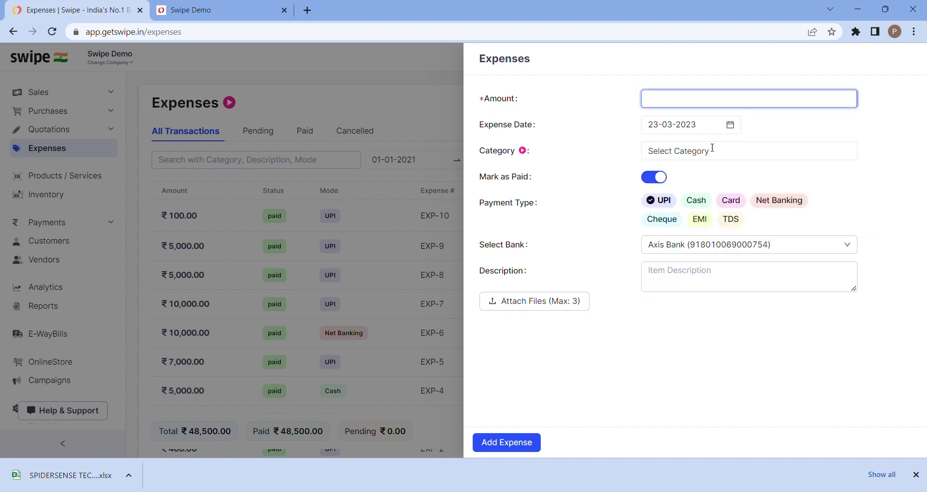
left_click(712, 151)
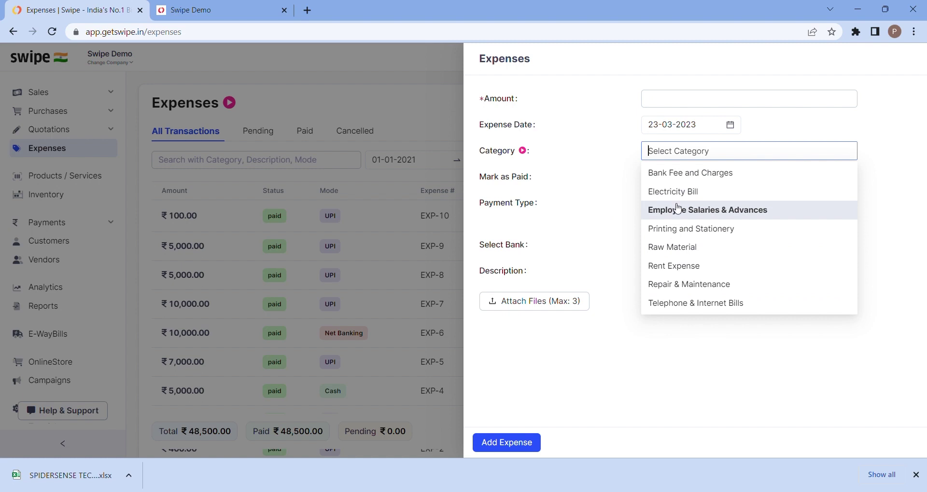
scroll(675, 211, "down", 2)
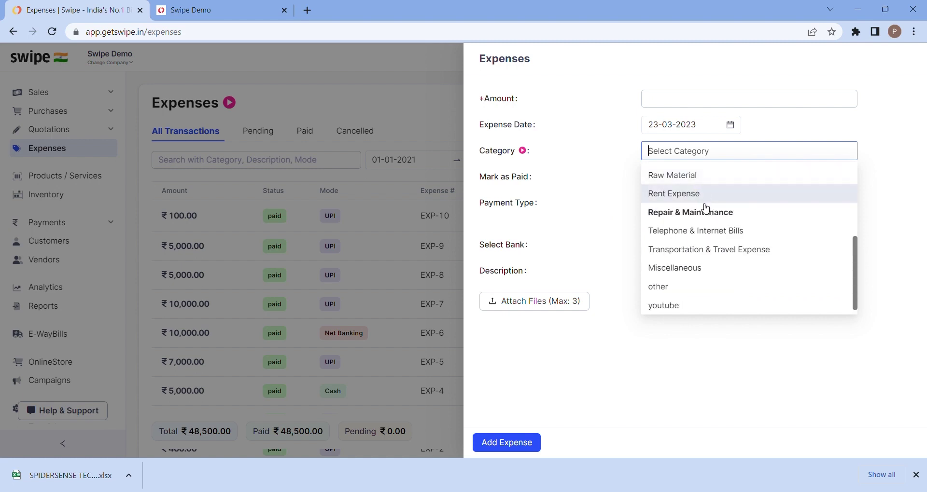
left_click(608, 207)
left_click(694, 158)
type("qwwe")
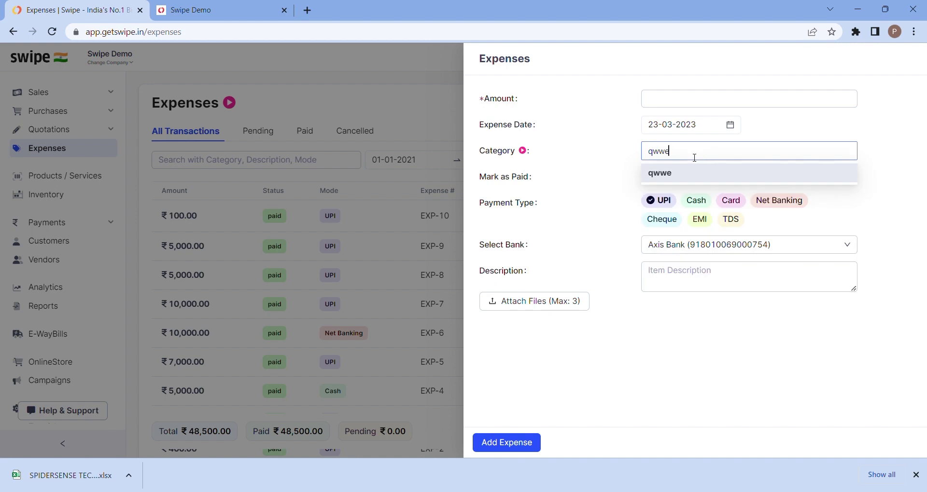
left_click(678, 180)
left_click(622, 195)
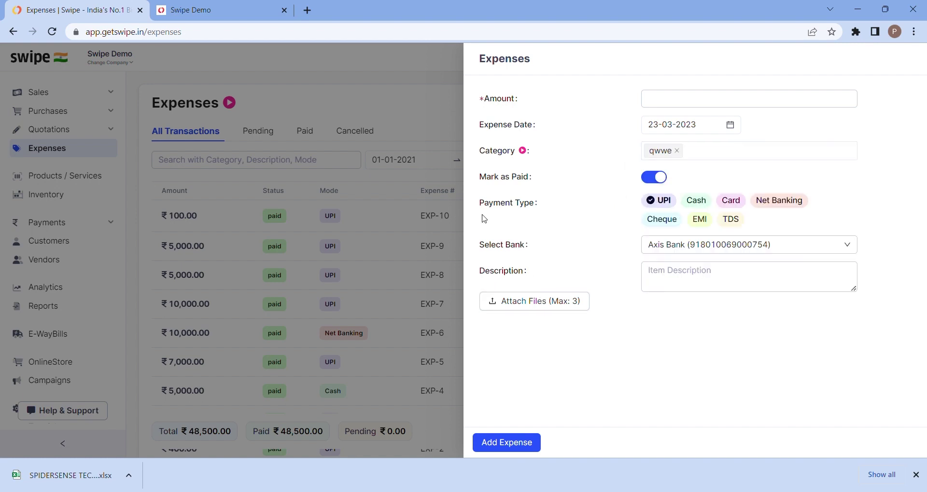
left_click(433, 102)
left_click(859, 107)
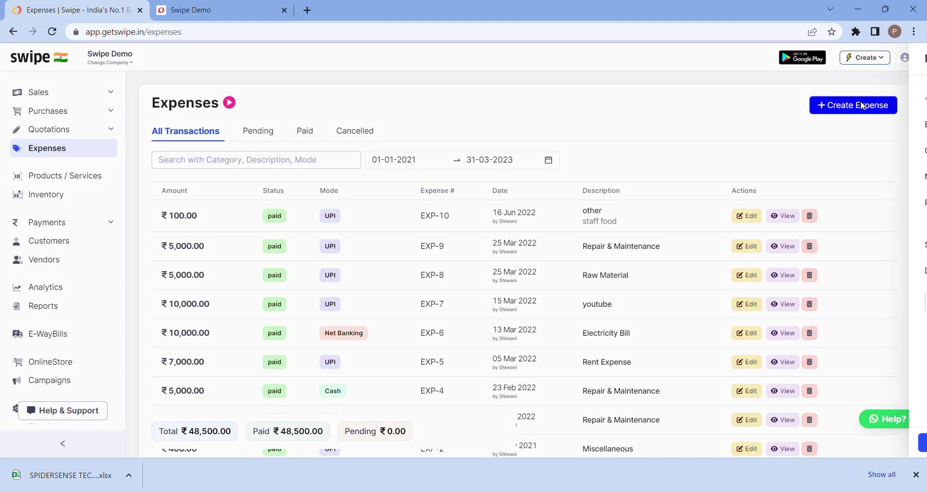
left_click(742, 94)
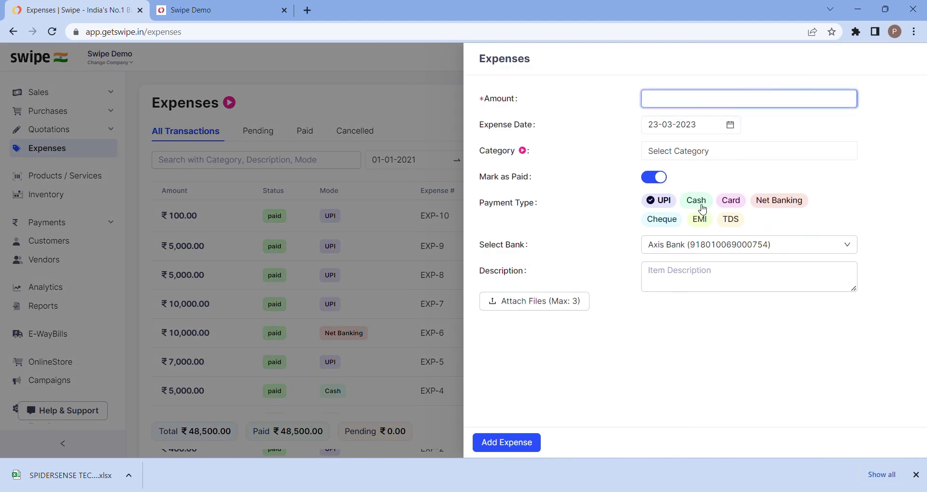
left_click(438, 63)
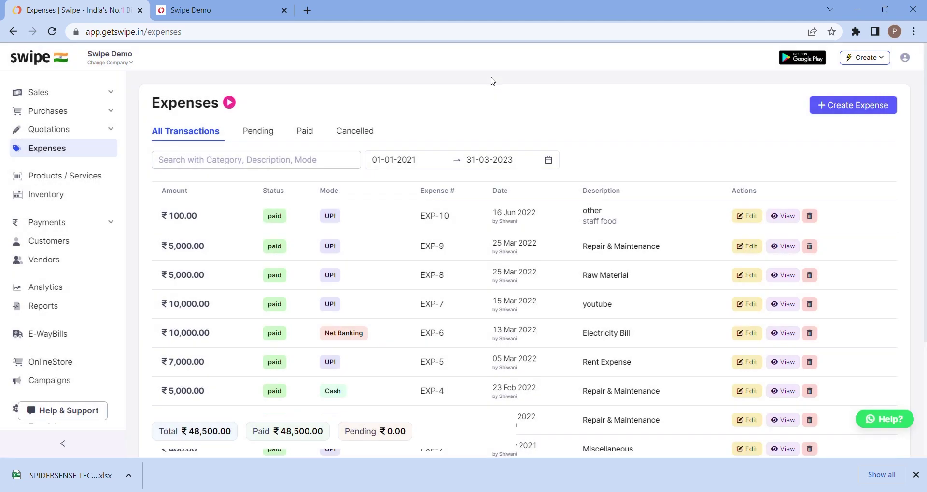
Open Analytics and review the current balance cards, including Cash ₹75,091.
scroll(116, 263, "down", 1)
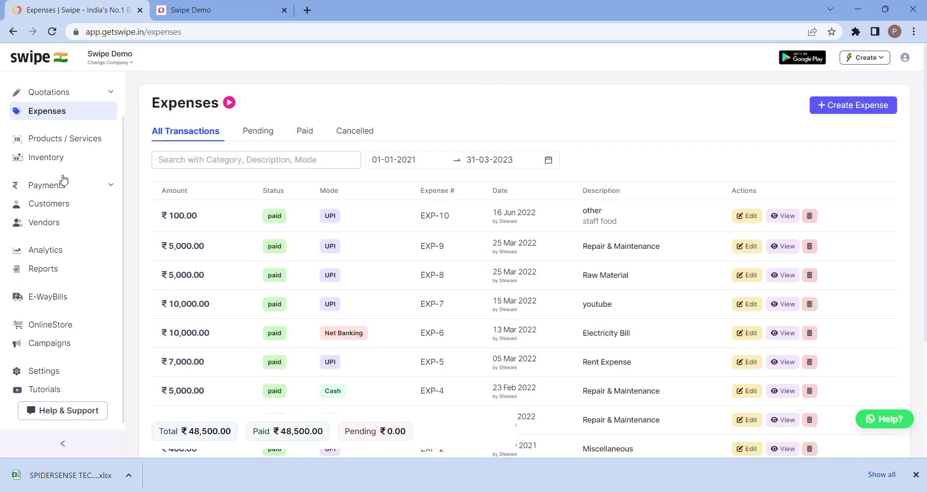
left_click(57, 252)
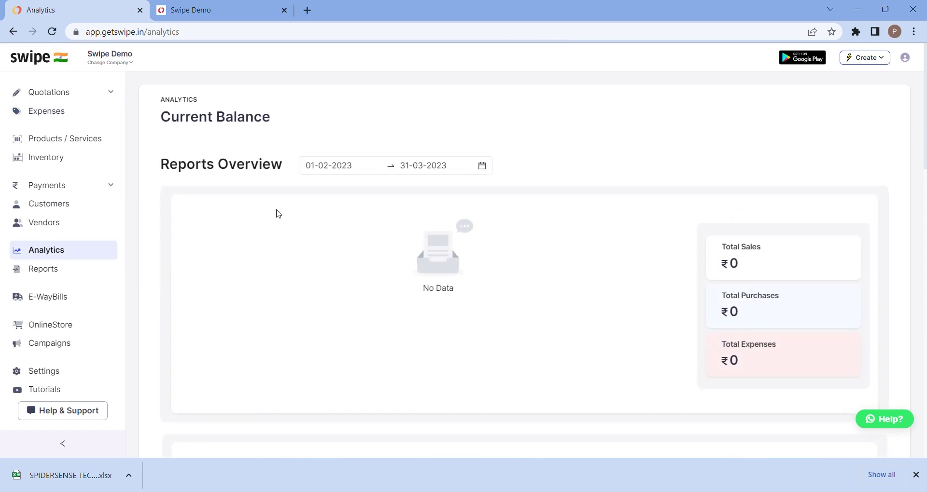
scroll(416, 208, "down", 1)
scroll(415, 209, "down", 1)
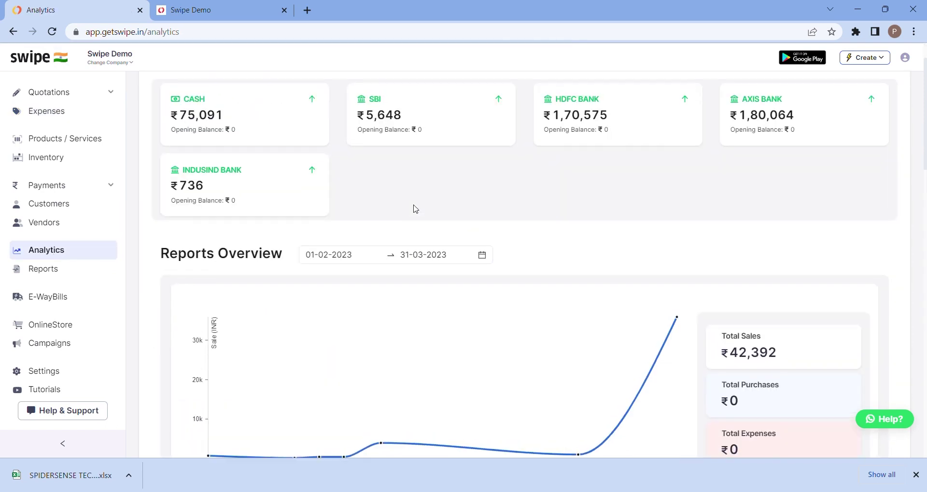
scroll(414, 207, "up", 1)
scroll(449, 207, "down", 1)
scroll(449, 207, "down", 3)
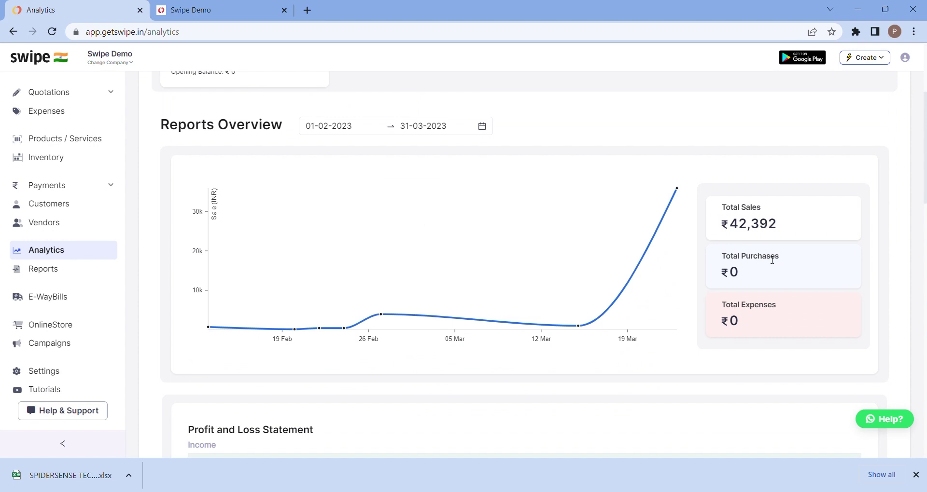
scroll(772, 261, "down", 1)
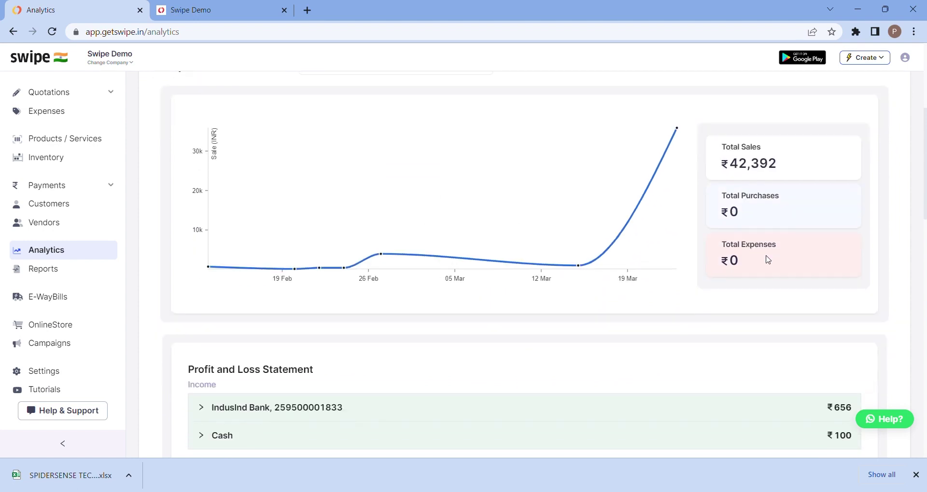
scroll(761, 258, "up", 5)
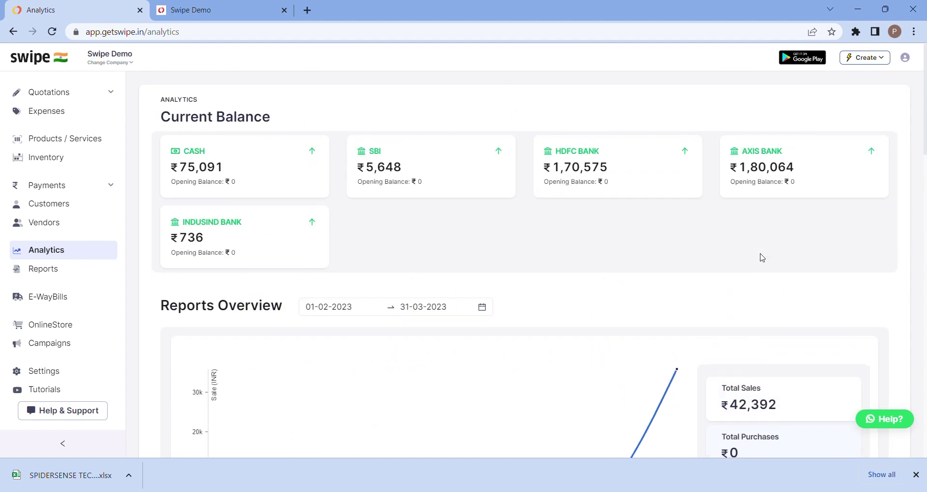
scroll(762, 258, "down", 3)
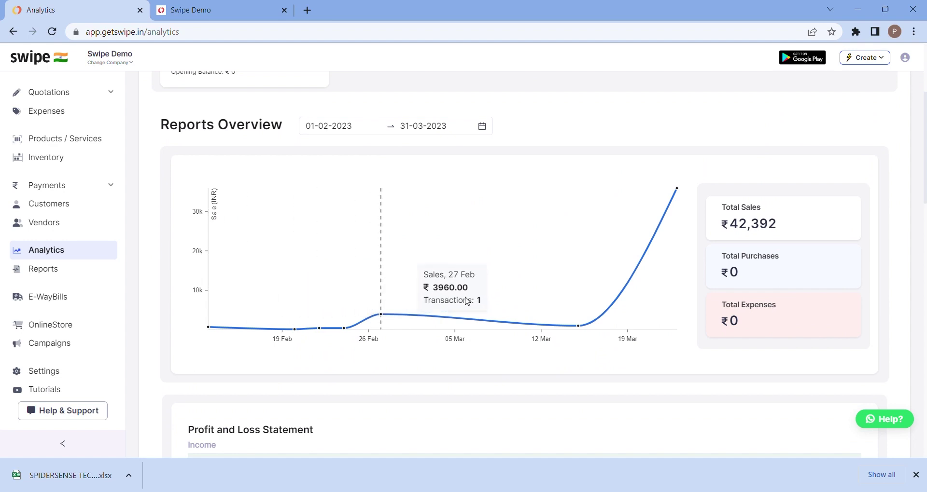
Scroll through the sales chart, P&L and breakdown charts, then back to the top.
scroll(564, 289, "down", 1)
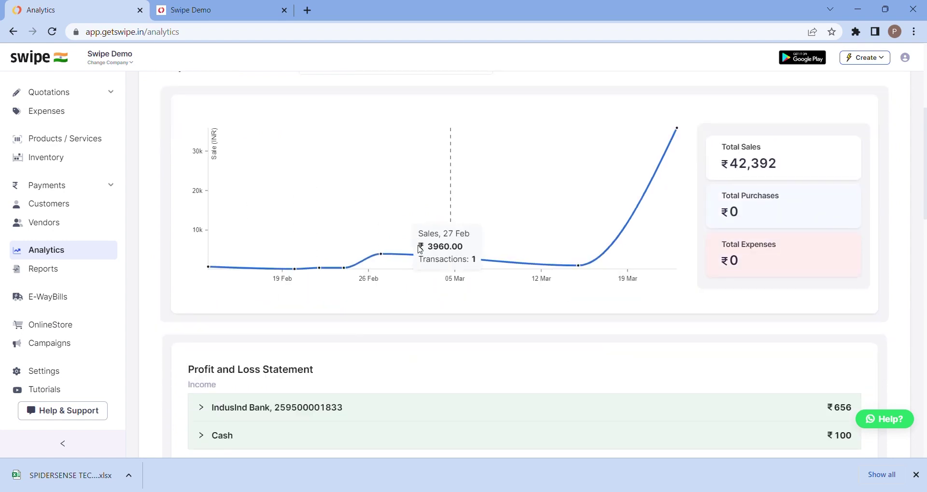
scroll(463, 238, "down", 4)
scroll(464, 238, "down", 2)
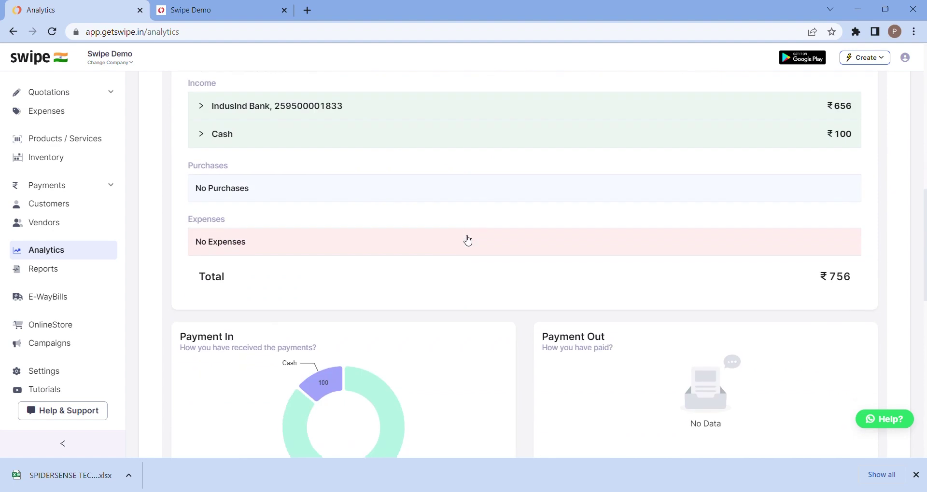
scroll(466, 240, "up", 2)
scroll(439, 225, "down", 6)
scroll(439, 225, "down", 3)
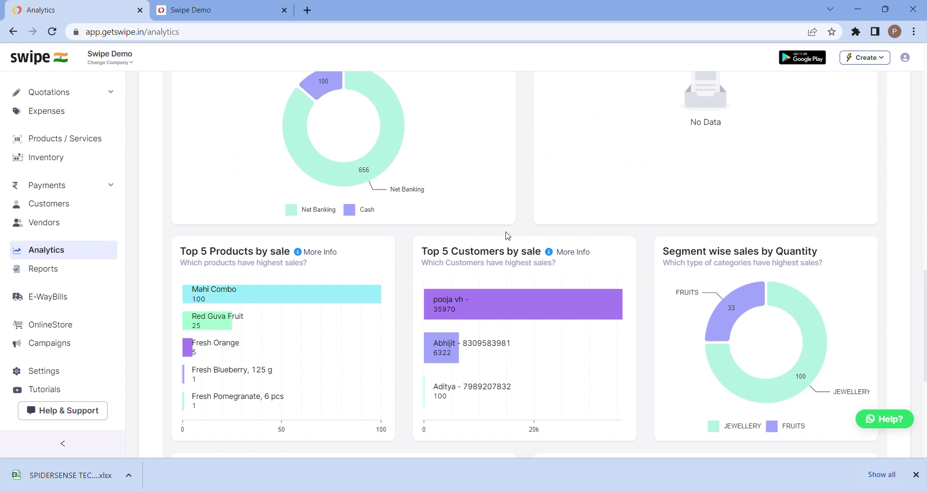
scroll(507, 236, "down", 1)
scroll(506, 235, "down", 2)
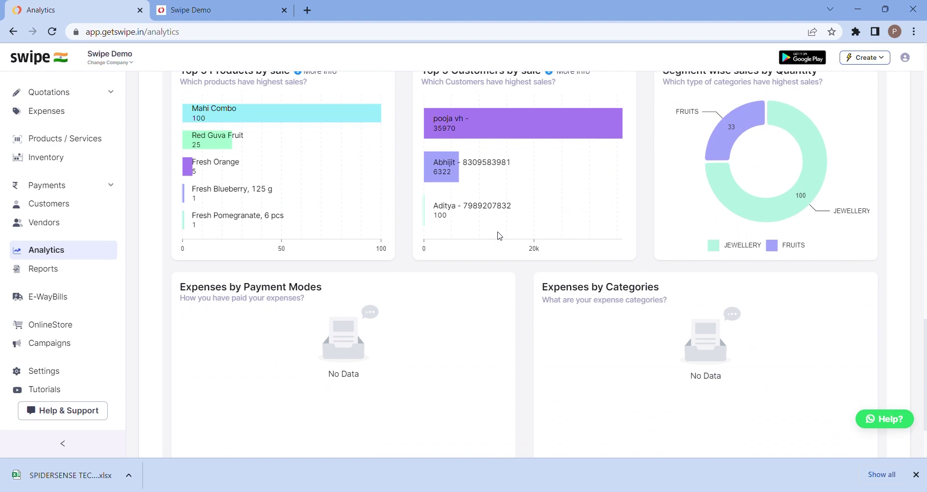
scroll(517, 221, "down", 2)
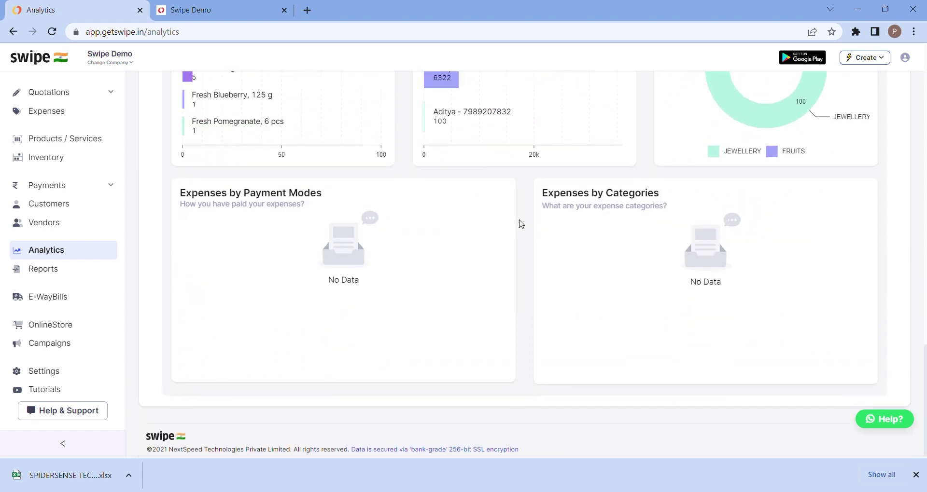
scroll(520, 223, "up", 4)
scroll(521, 223, "up", 10)
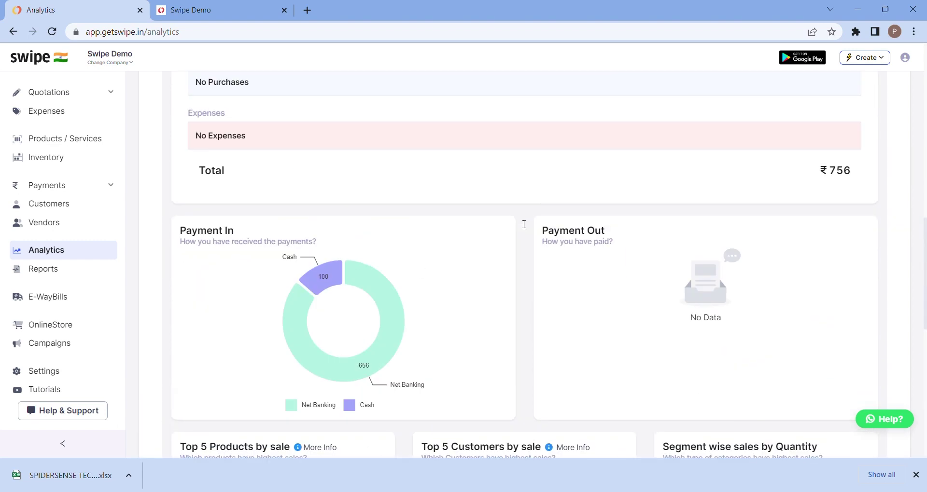
scroll(521, 224, "up", 4)
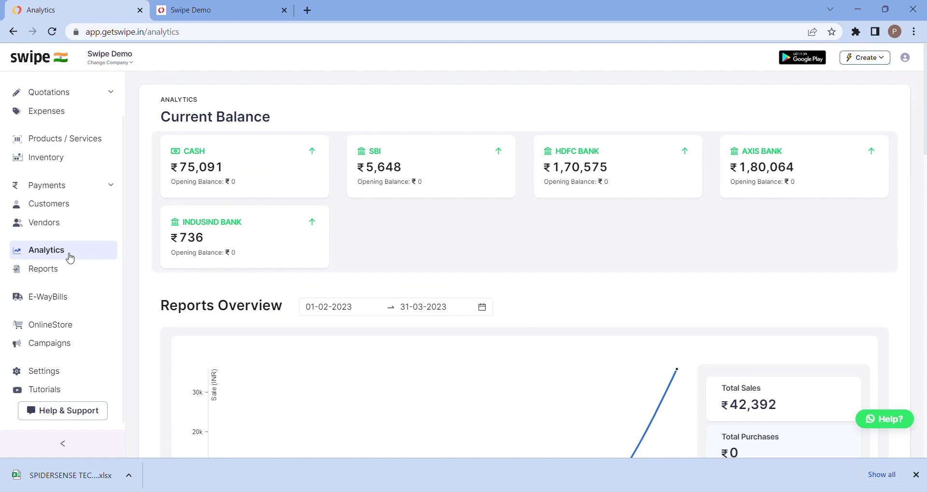
In Reports, expand Taxes and display GSTR-1 for March 2023, showing CGST/SGST of ₹28.00.
left_click(54, 271)
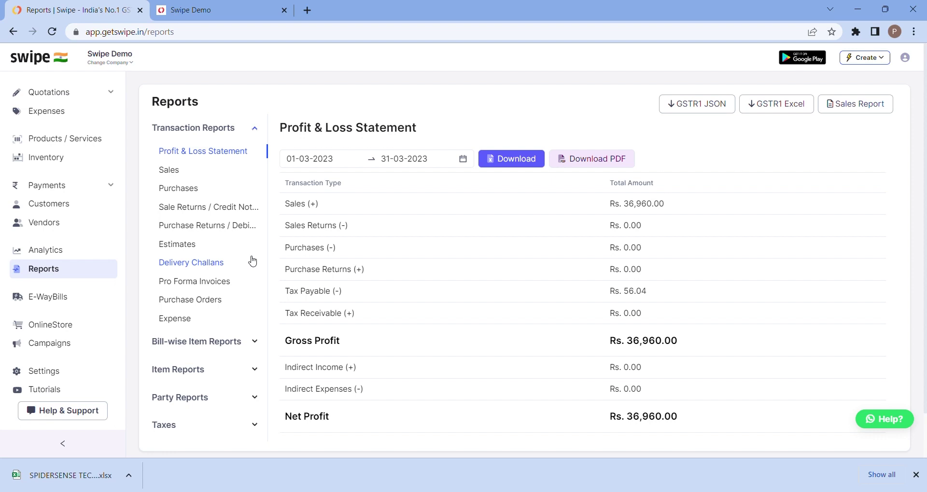
scroll(252, 261, "down", 1)
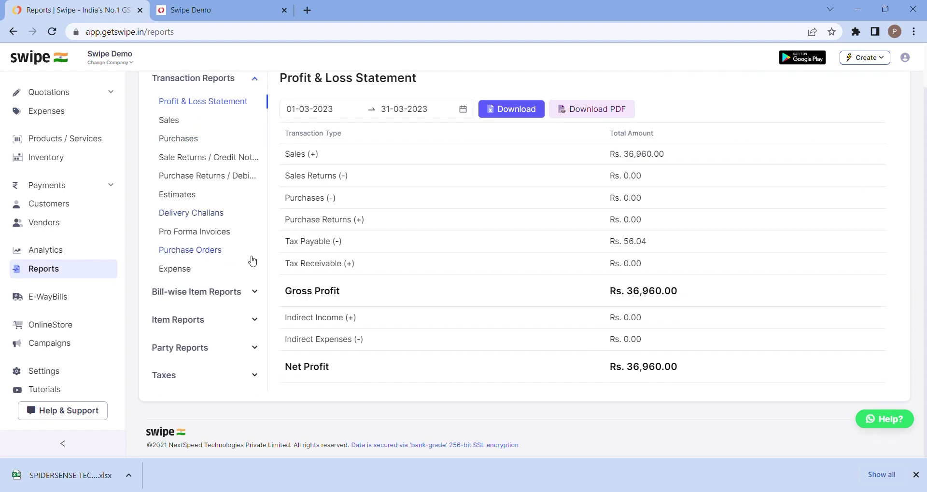
left_click(248, 379)
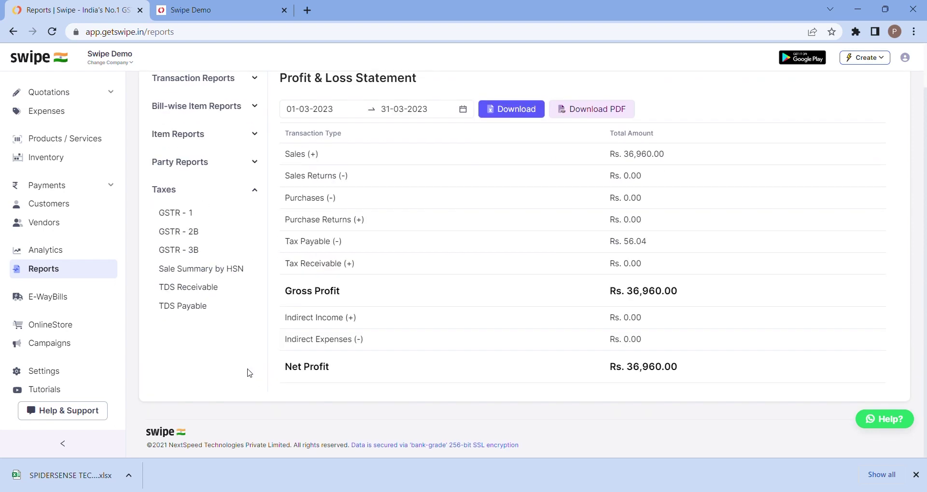
left_click(190, 214)
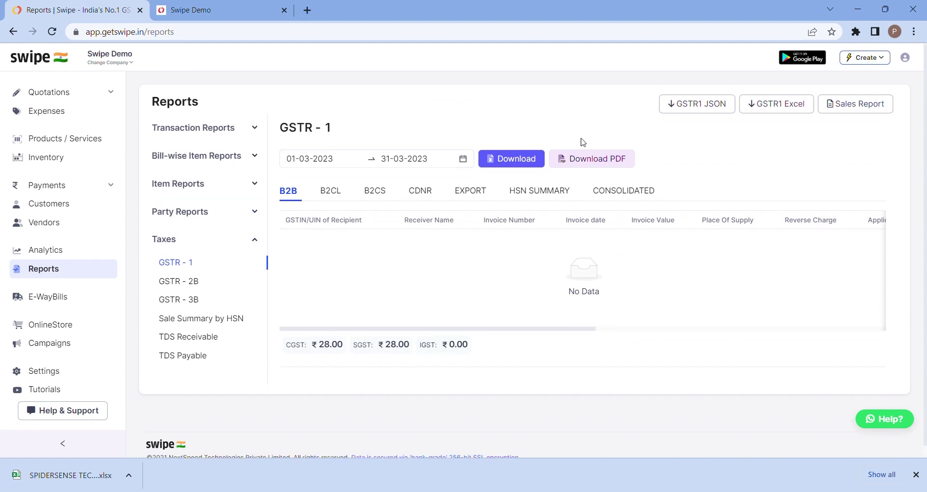
Cancel a GSTR1 JSON export at the date range step, then open the E-WayBills list.
left_click(715, 111)
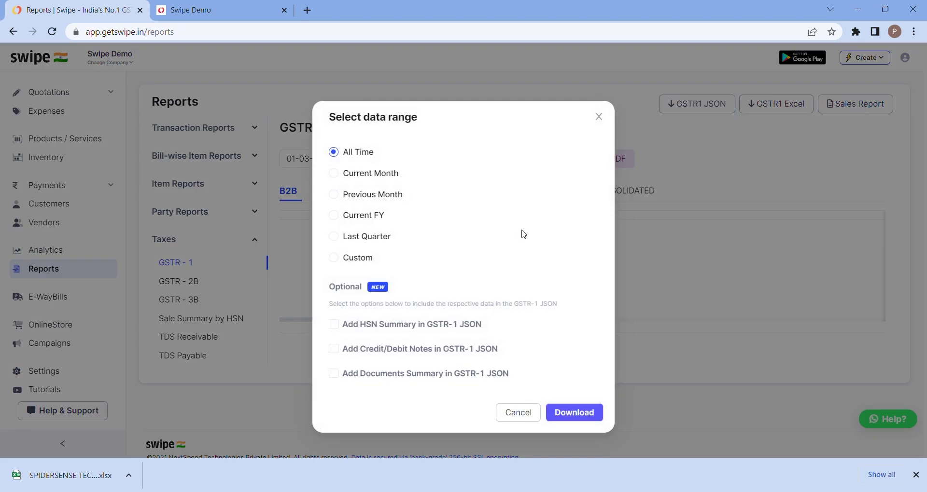
left_click(599, 117)
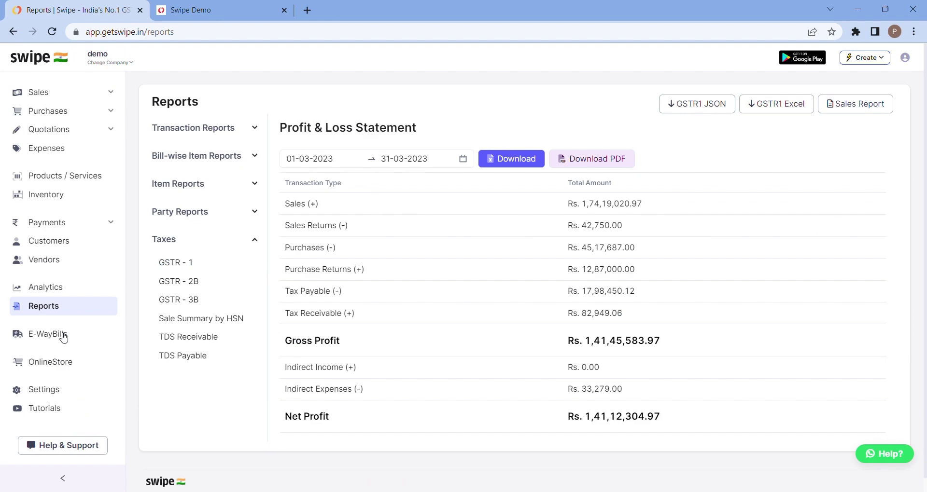
left_click(63, 333)
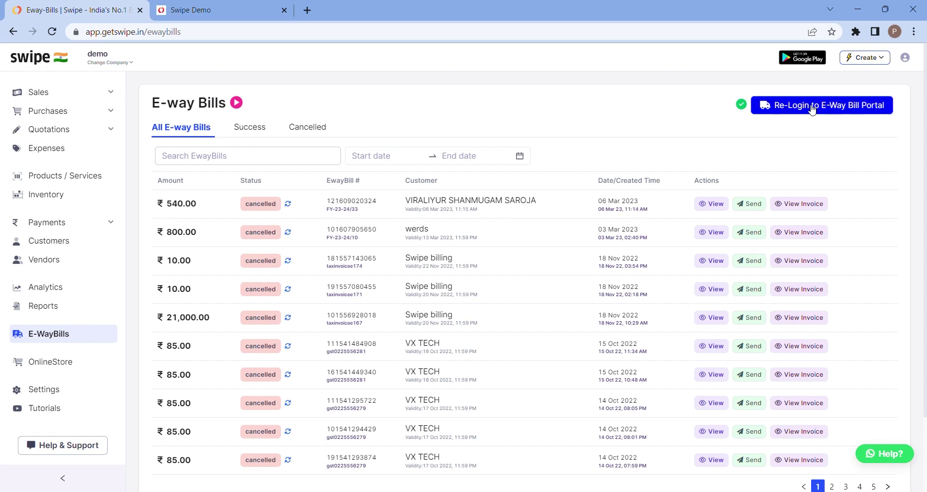
Via Re-Login, open the E-way Bill Portal in a new tab, view the GSP login fields, and close the panel.
left_click(812, 110)
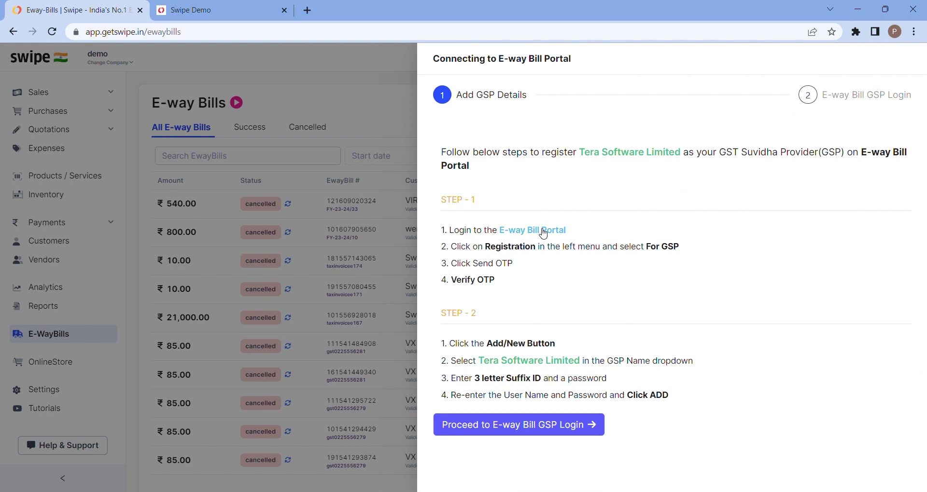
left_click(543, 232)
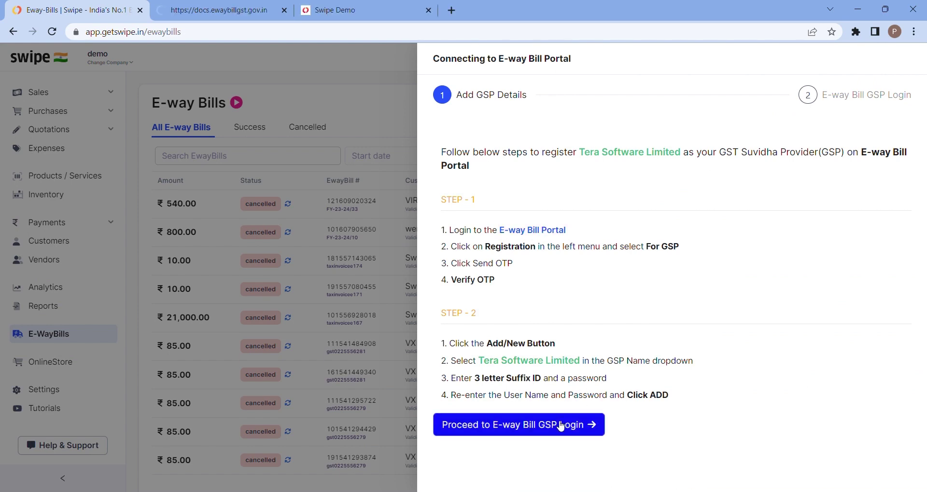
left_click(559, 424)
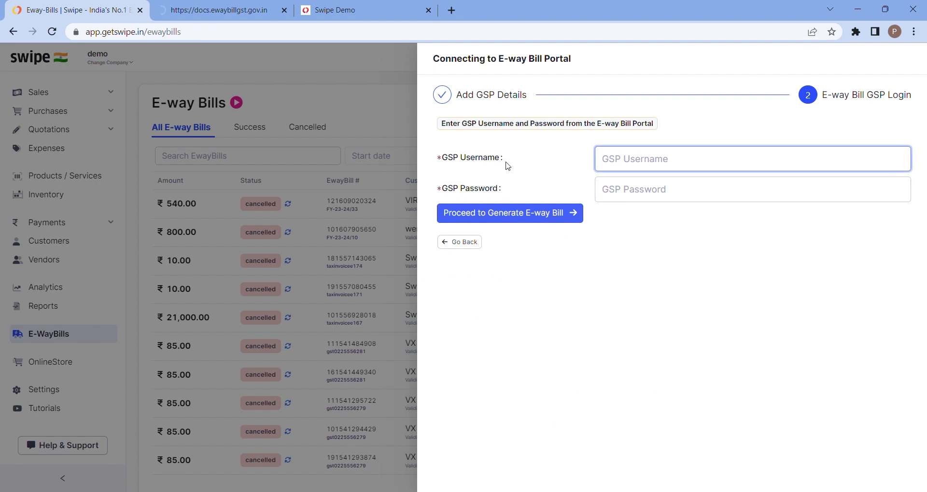
left_click(646, 196)
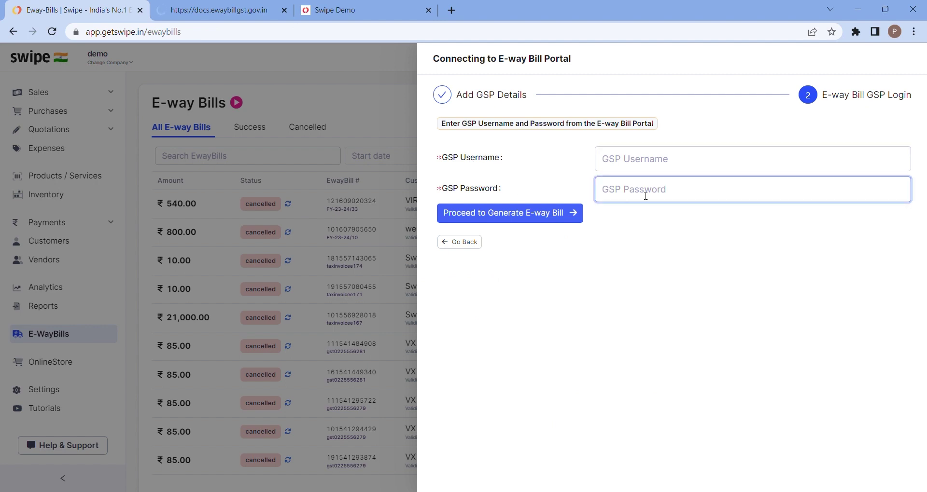
left_click(641, 166)
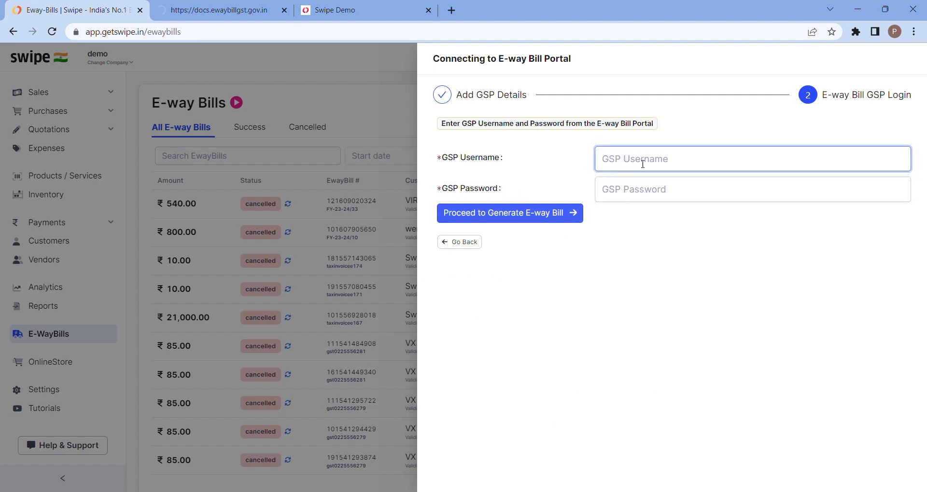
left_click(582, 125)
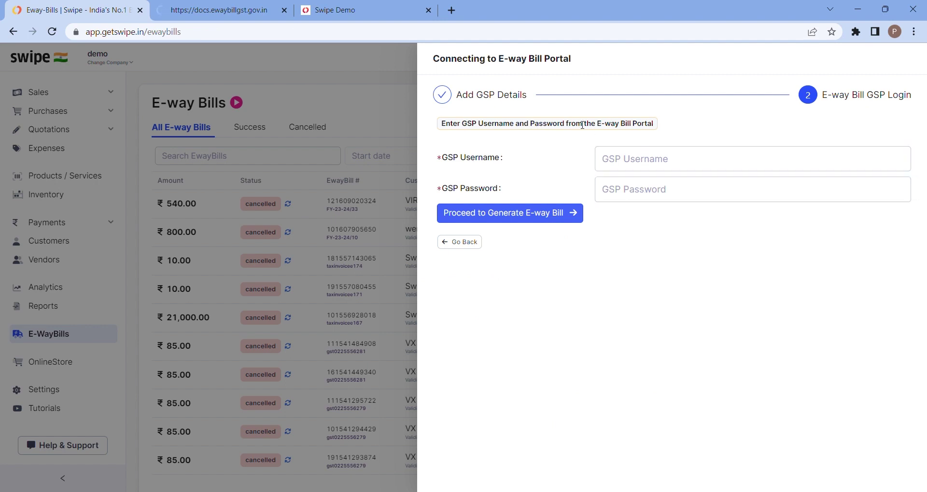
left_click(380, 91)
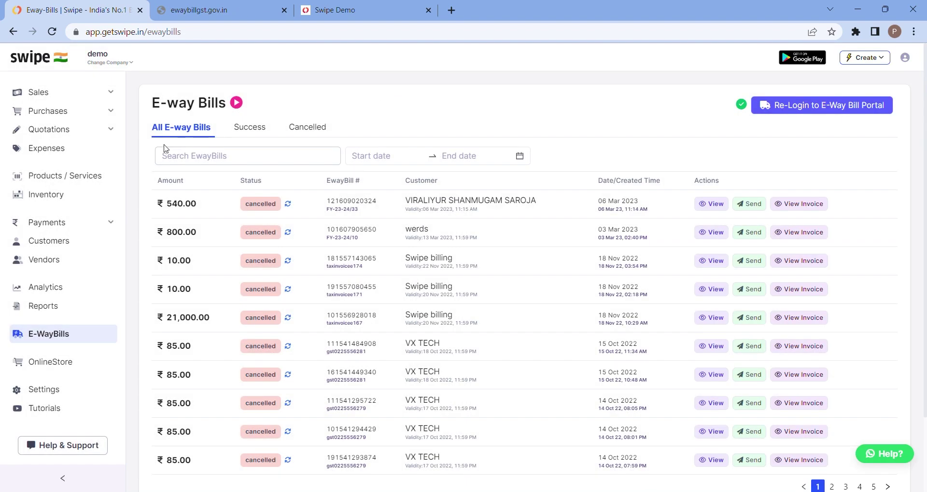
From the Sales Invoices list, start an e-way bill for invoice APR/22-24/21.
left_click(110, 94)
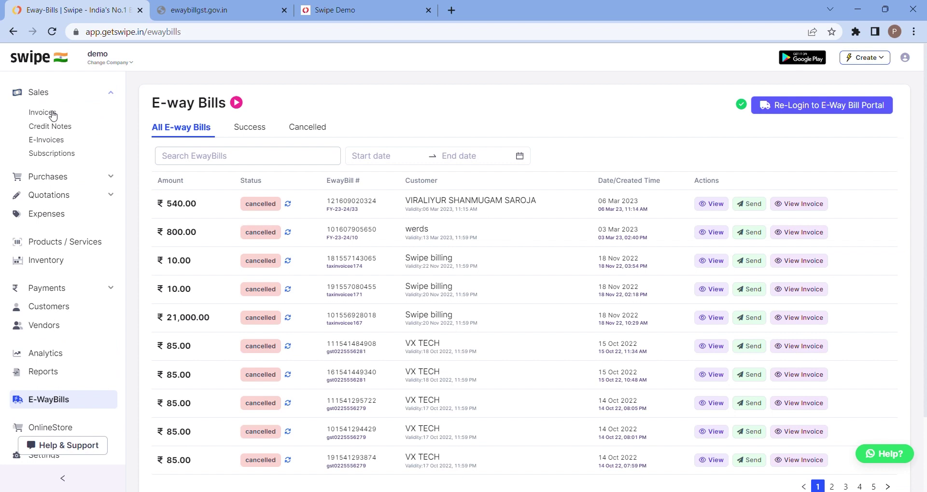
left_click(42, 112)
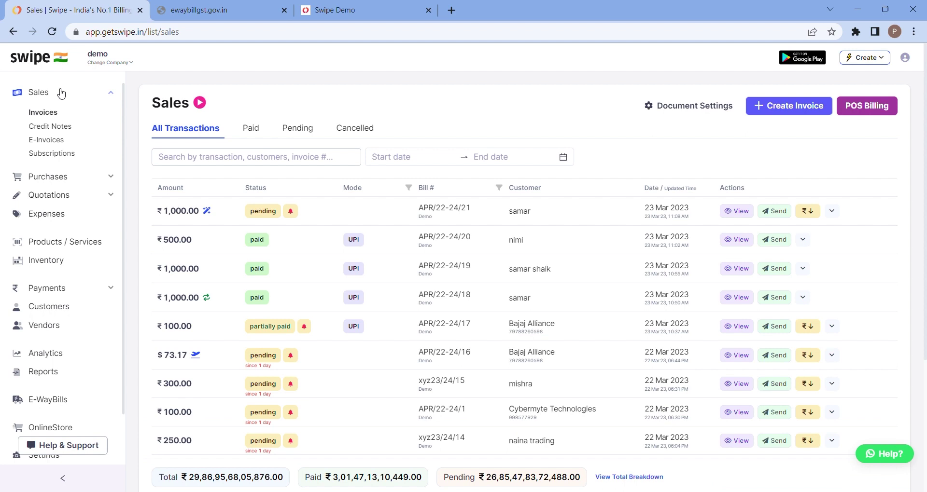
mouse_move(204, 211)
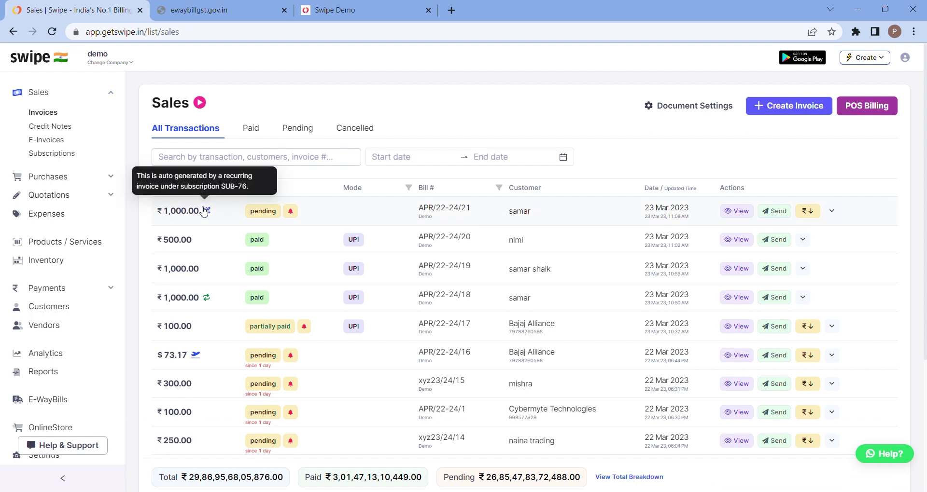
left_click(832, 212)
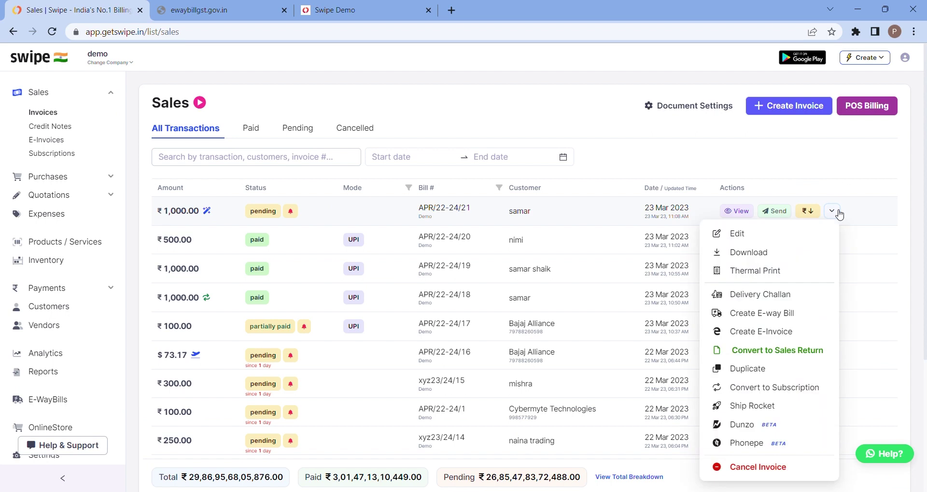
left_click(787, 314)
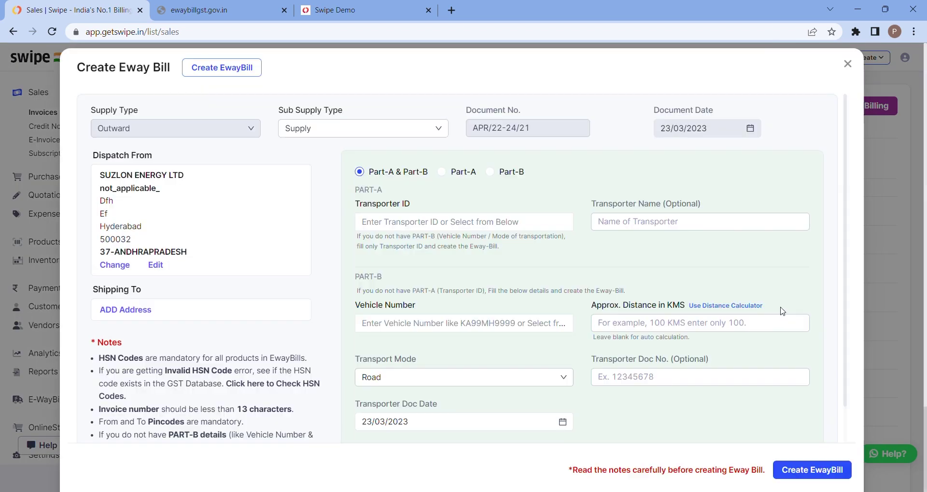
Look over the e-way bill form and choose to fill only the Part-B vehicle details.
scroll(657, 269, "down", 1)
scroll(657, 269, "up", 1)
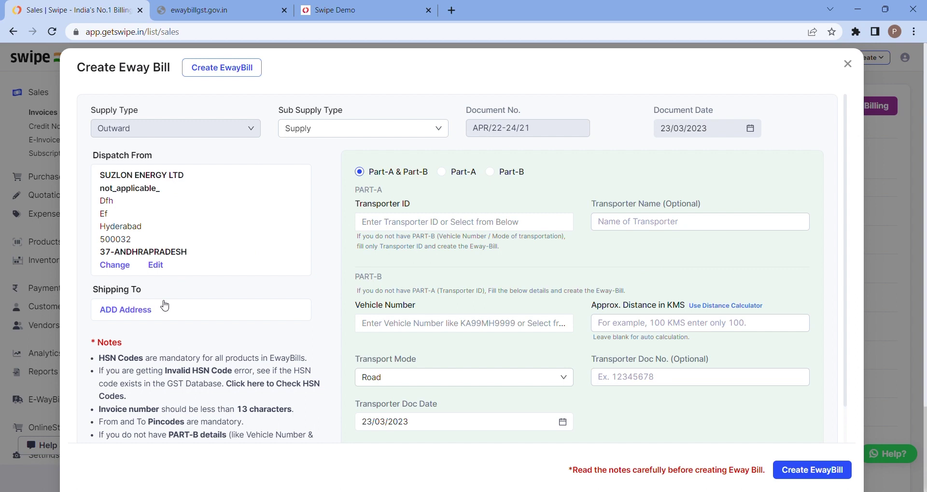
scroll(164, 305, "down", 1)
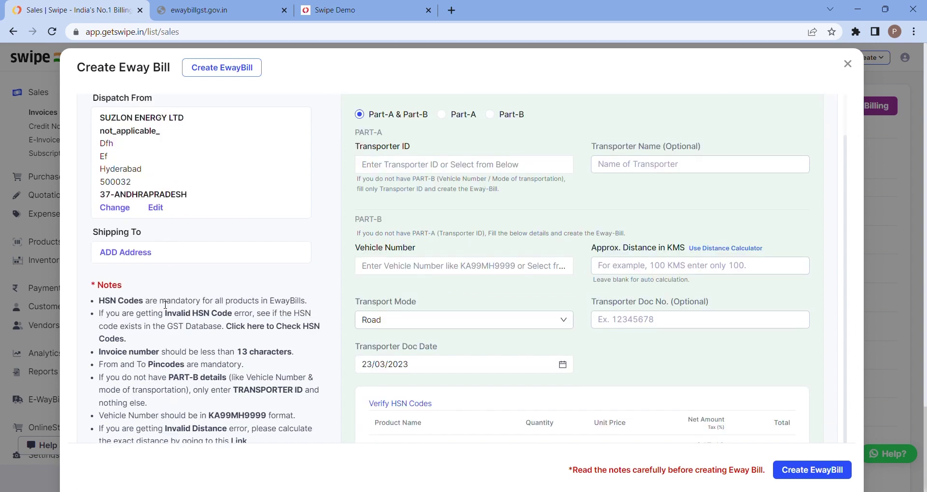
scroll(167, 263, "up", 1)
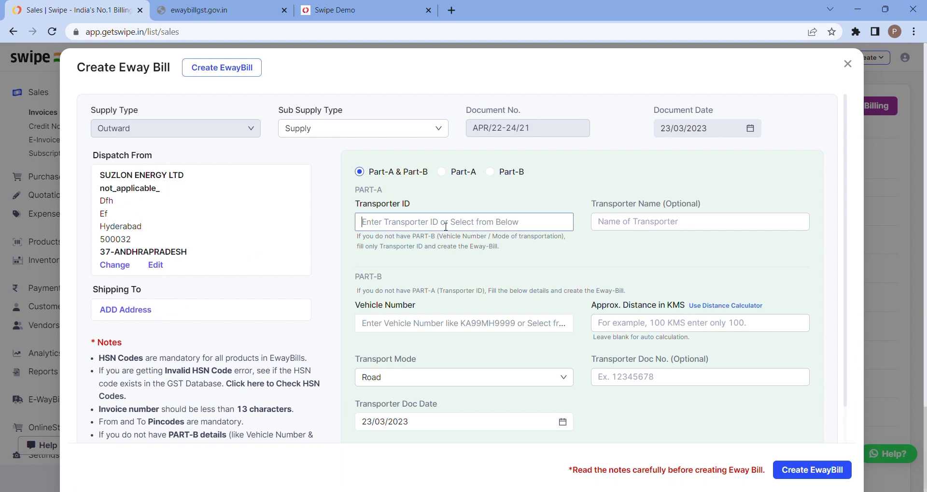
left_click(441, 172)
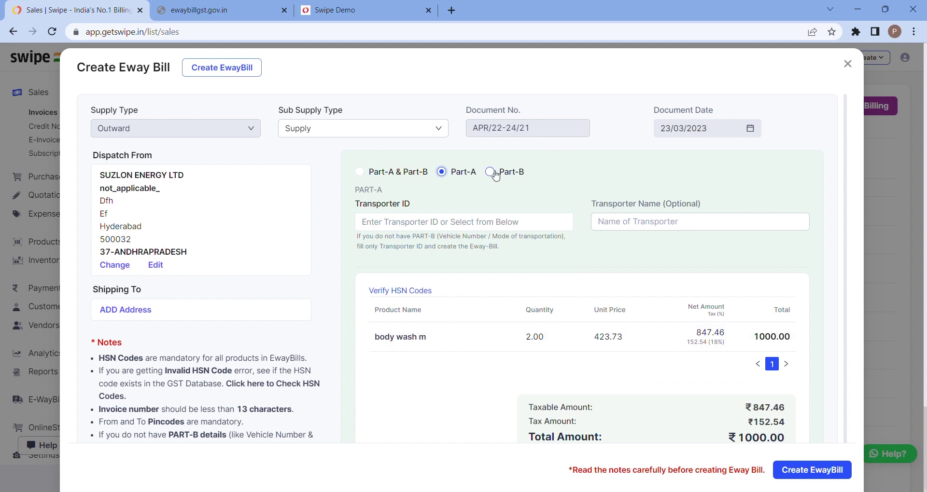
left_click(490, 172)
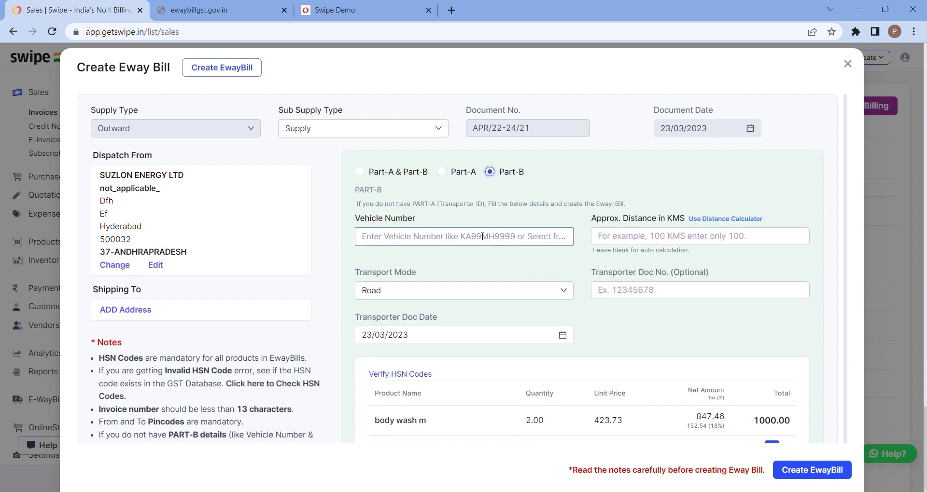
Check the saved vehicle numbers, then try the approximate distance and transporter document fields.
left_click(482, 236)
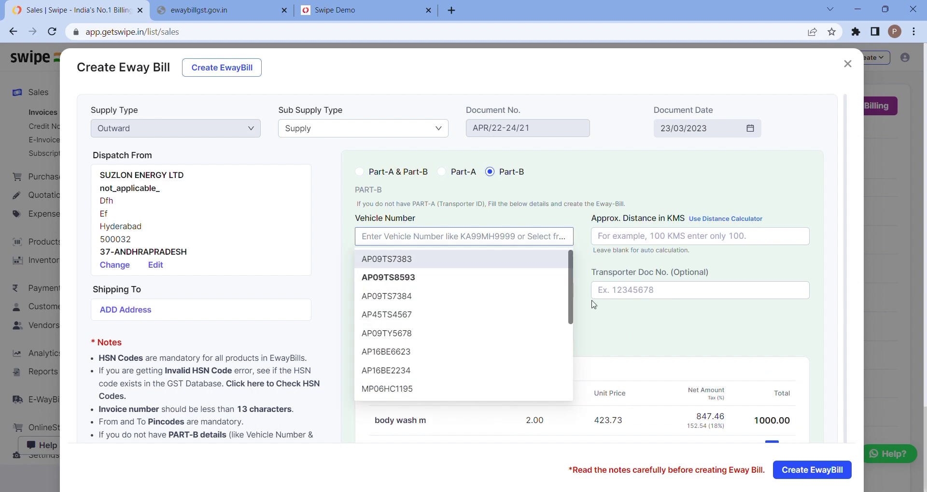
left_click(627, 337)
left_click(665, 239)
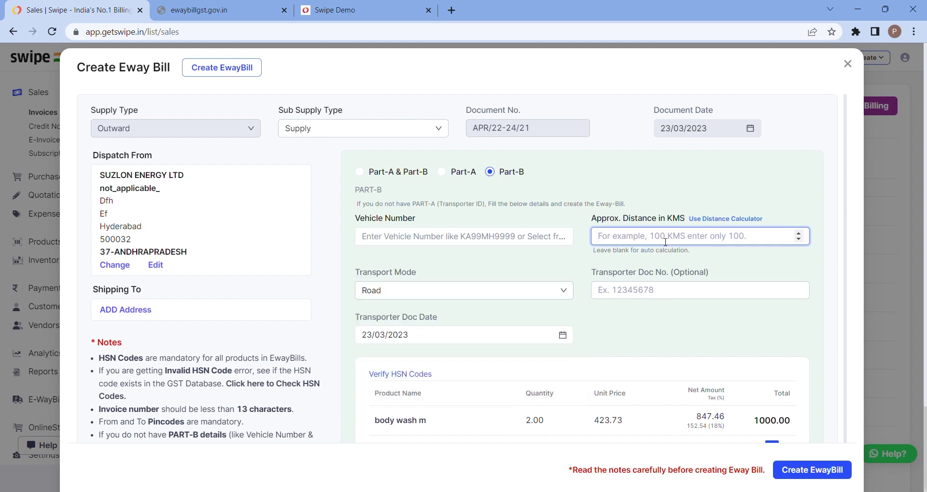
left_click(242, 235)
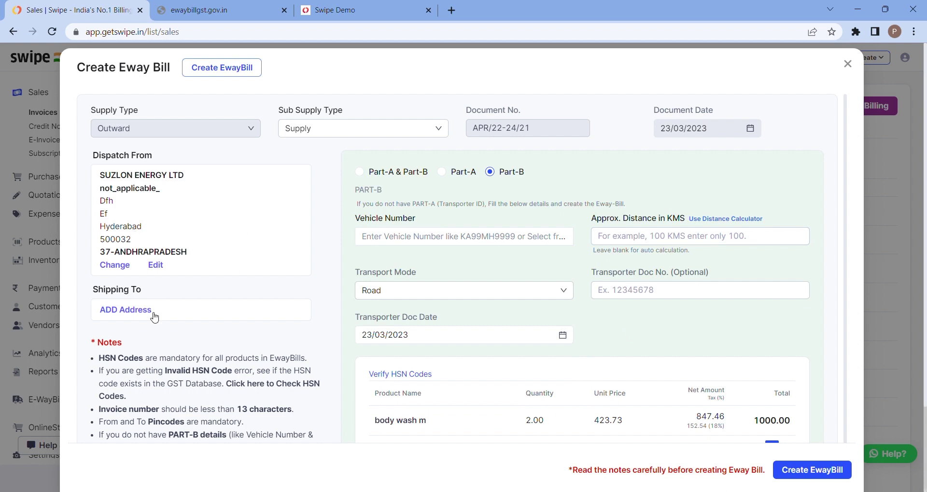
left_click(647, 242)
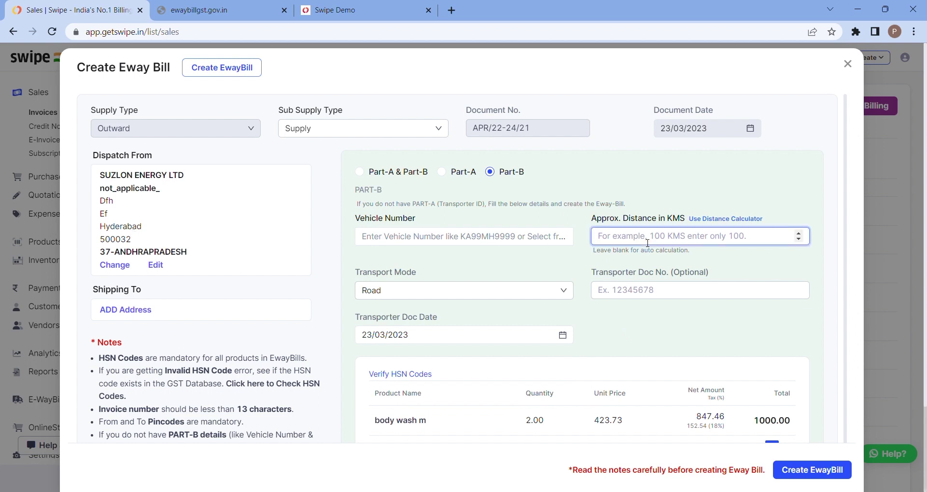
left_click(691, 215)
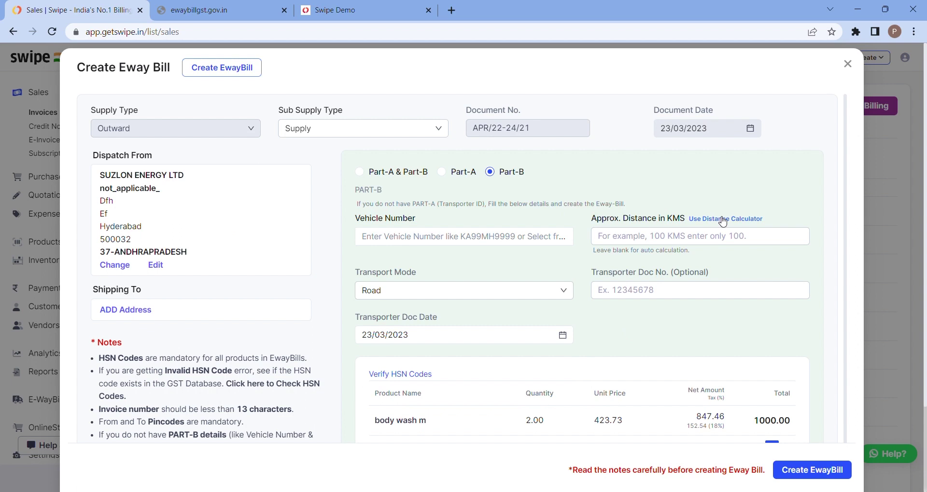
left_click(662, 238)
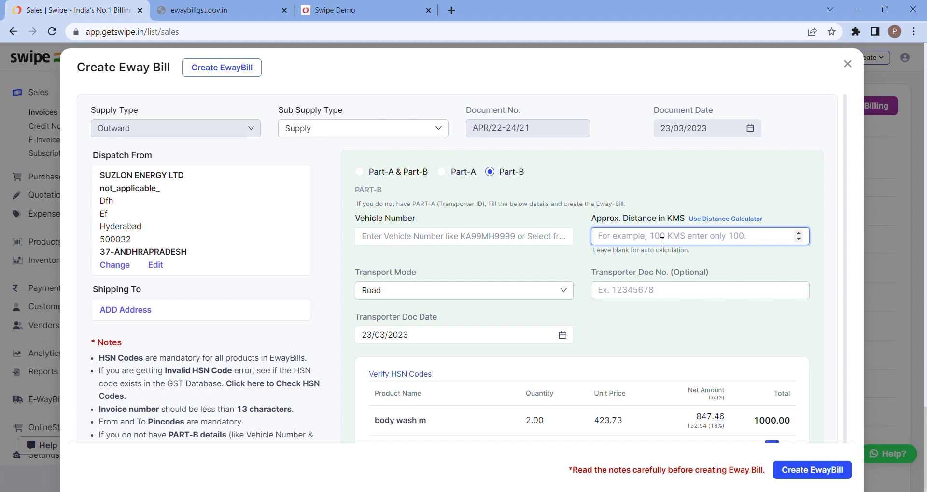
scroll(661, 240, "down", 1)
left_click(662, 241)
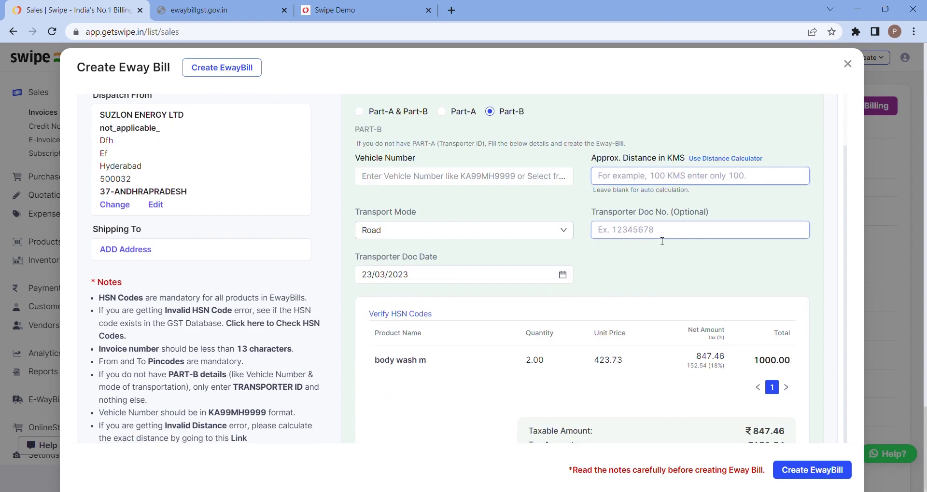
scroll(662, 241, "up", 1)
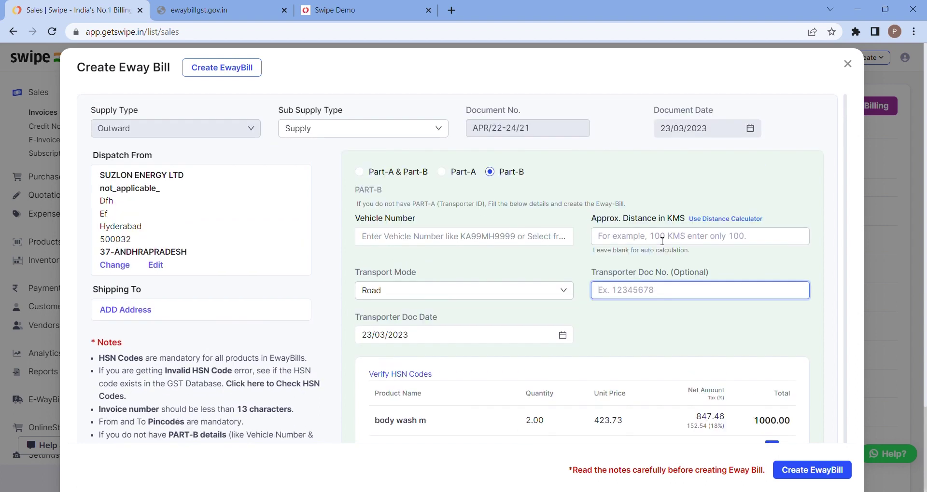
left_click(656, 244)
Scroll through the remaining fields and notes, then close the form without creating a bill.
scroll(651, 247, "down", 1)
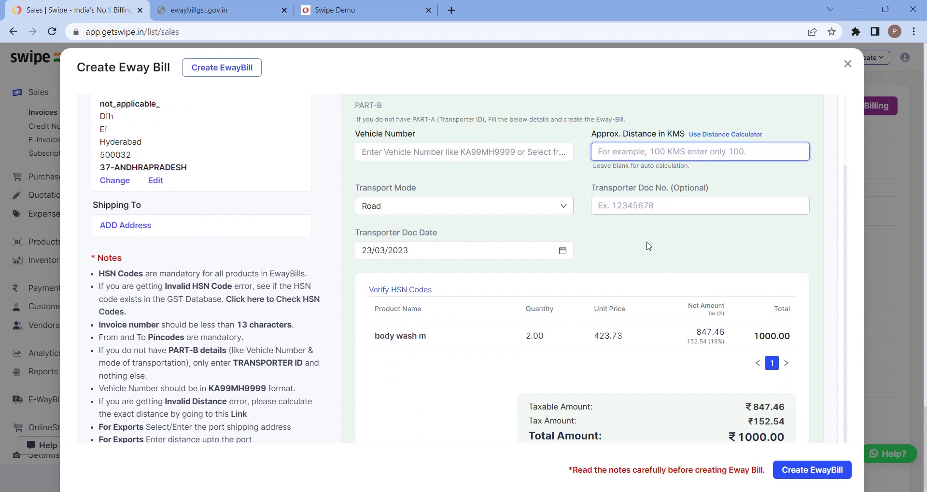
left_click(651, 246)
scroll(648, 246, "up", 1)
scroll(648, 247, "down", 2)
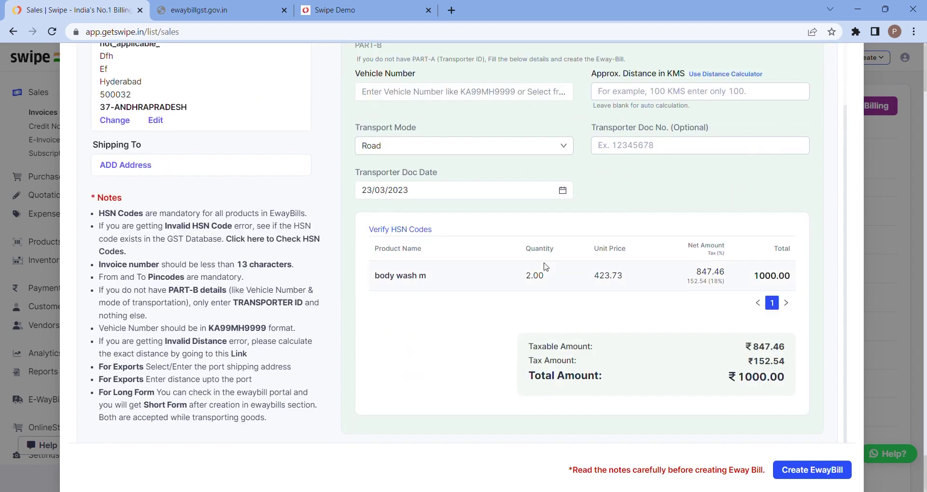
scroll(545, 267, "up", 2)
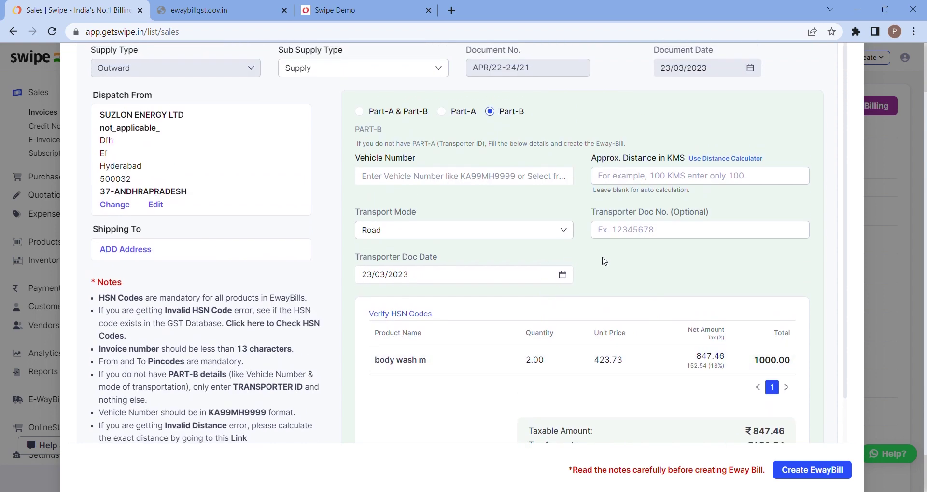
scroll(605, 261, "down", 2)
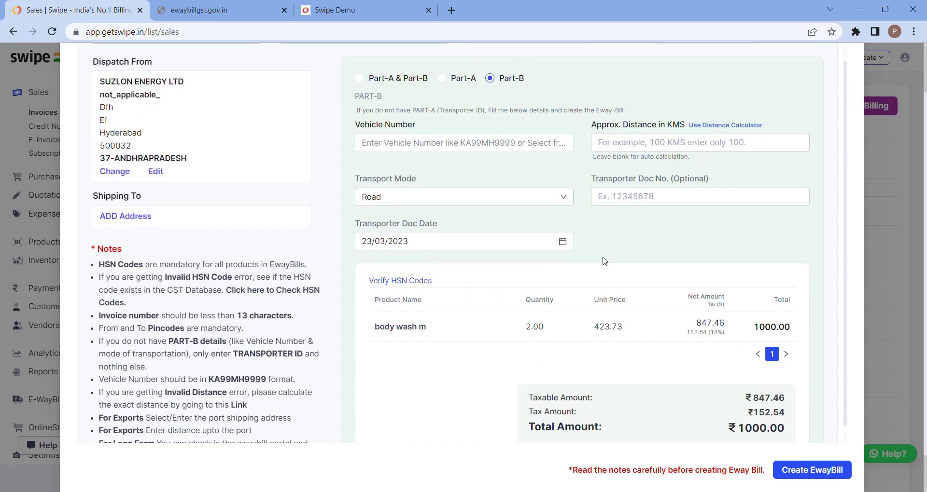
scroll(701, 280, "up", 2)
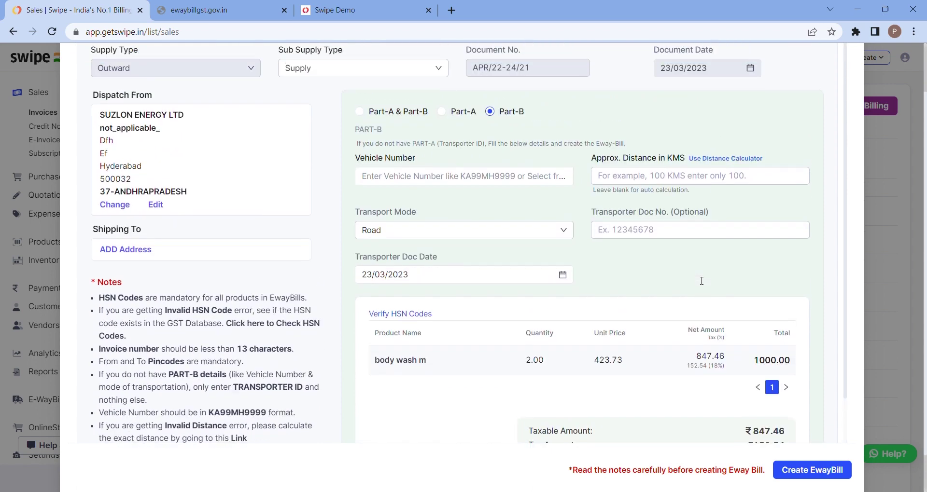
scroll(707, 178, "up", 2)
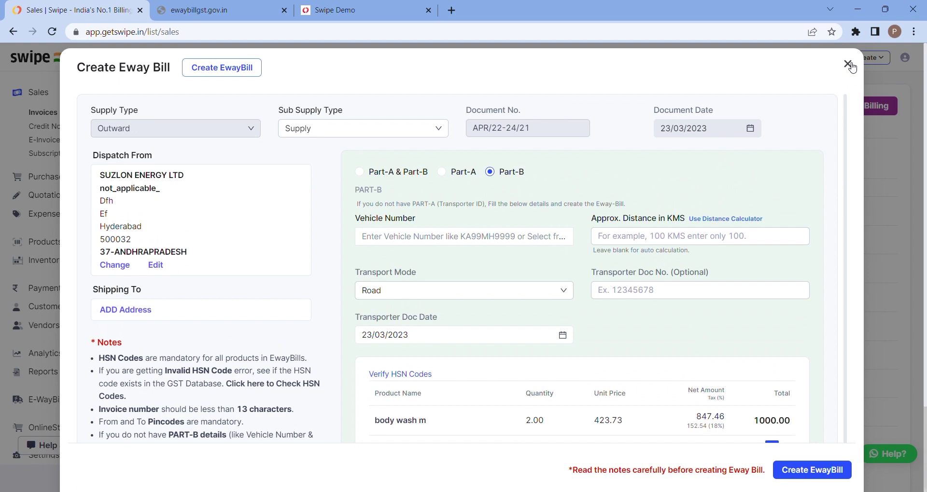
left_click(848, 64)
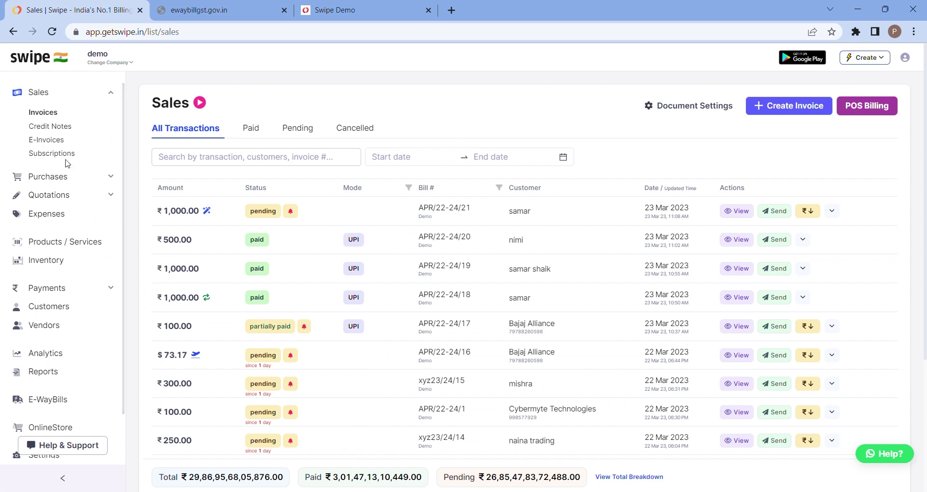
left_click(64, 141)
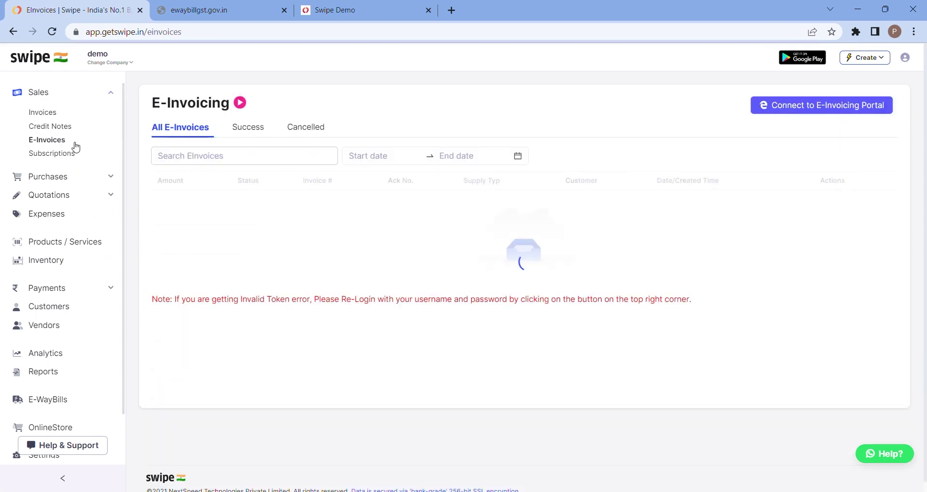
left_click(70, 115)
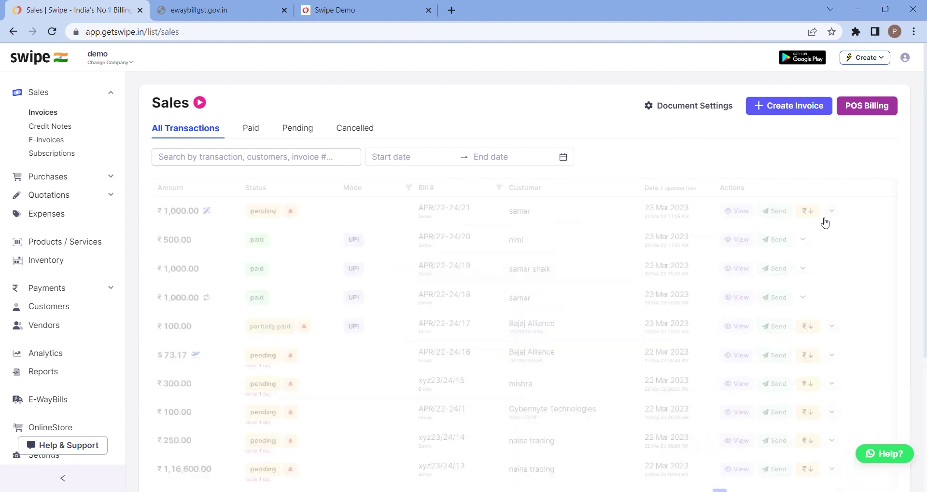
left_click(831, 212)
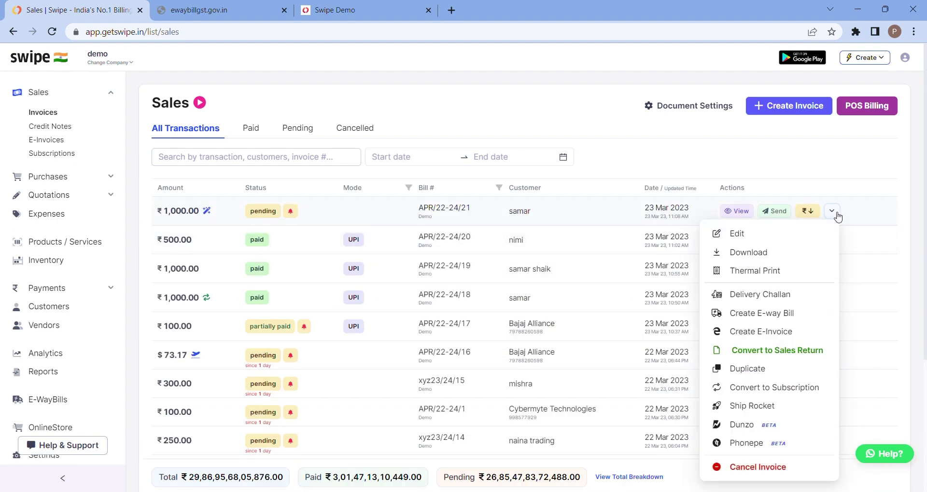
left_click(768, 331)
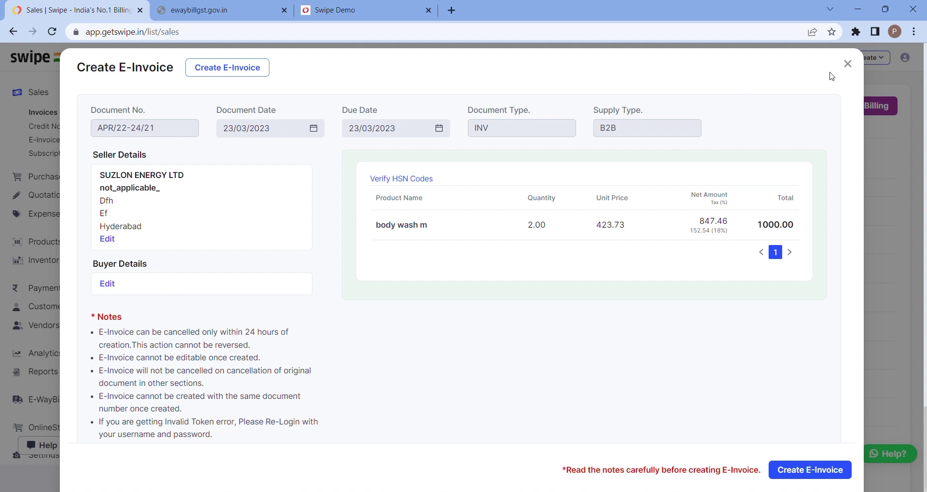
left_click(847, 64)
scroll(52, 336, "down", 1)
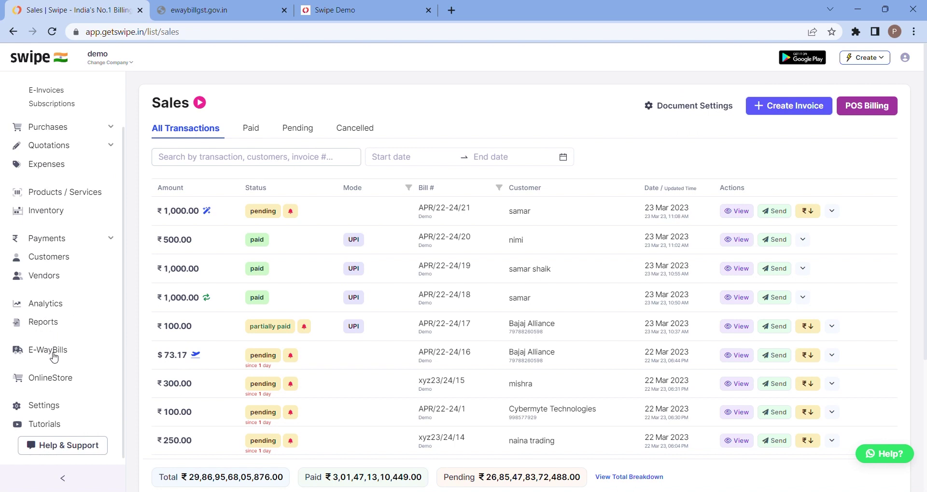
Open the E-WayBills list and scroll through the recorded bills.
left_click(55, 353)
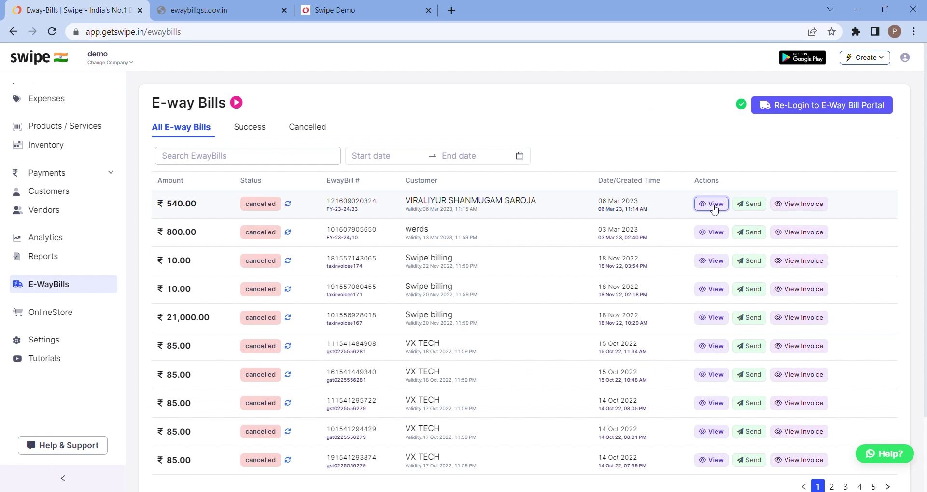
scroll(400, 193, "down", 1)
scroll(400, 195, "down", 1)
scroll(482, 193, "up", 2)
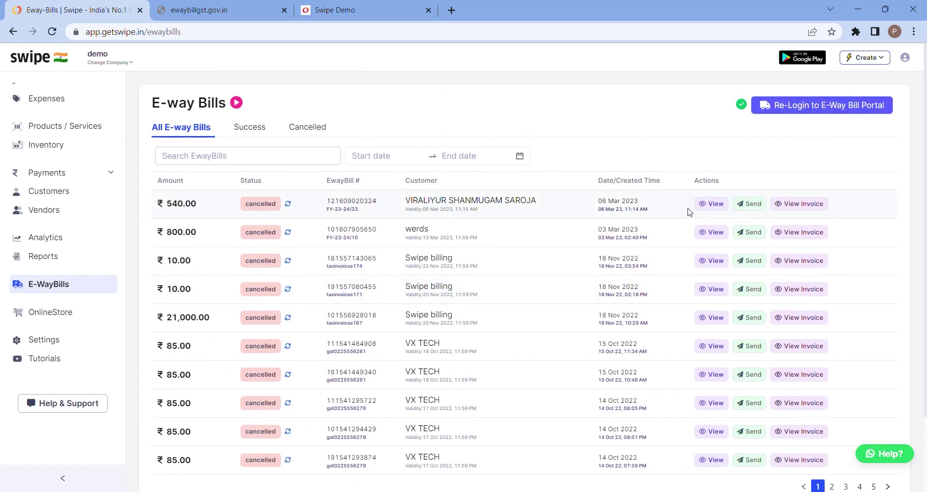
View the ₹540 e-way bill's PDF and scroll through the document.
left_click(718, 206)
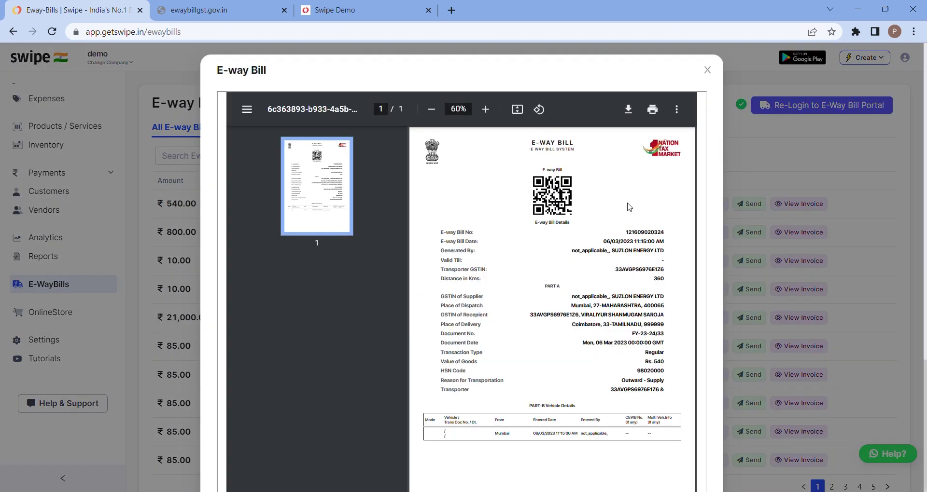
scroll(602, 207, "down", 1)
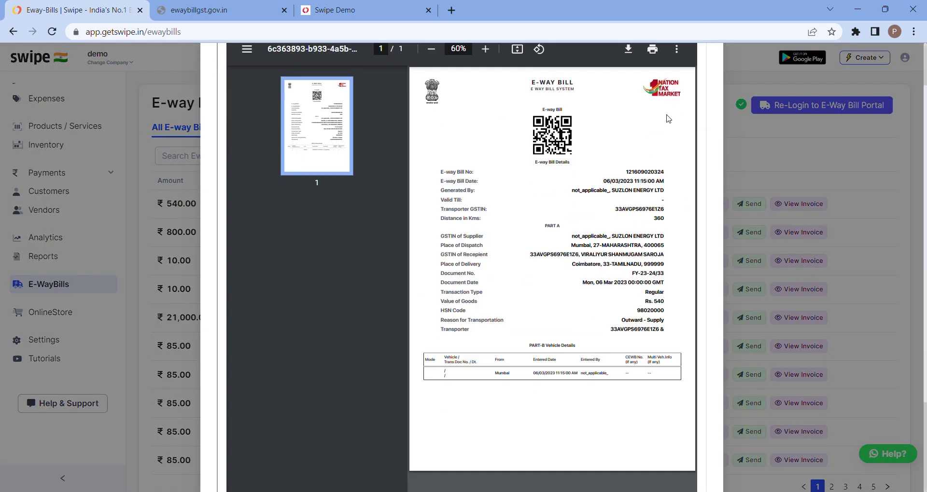
scroll(662, 135, "down", 1)
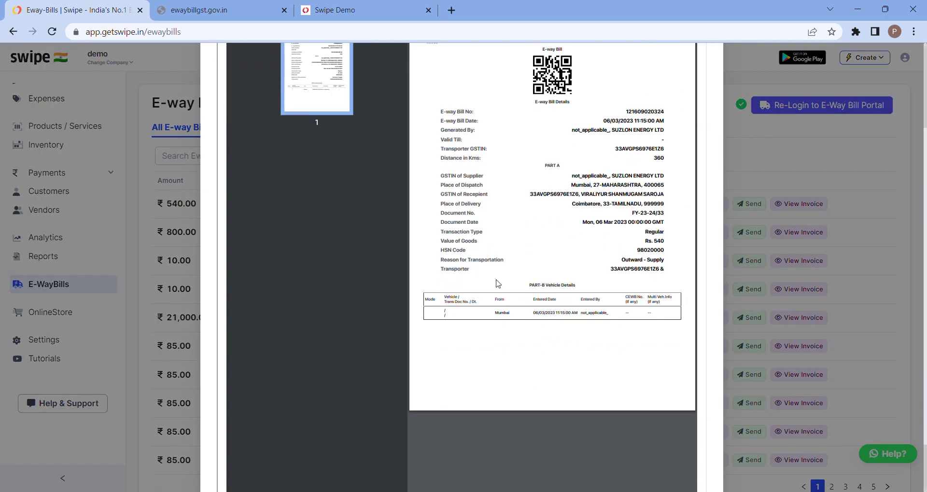
scroll(479, 195, "up", 2)
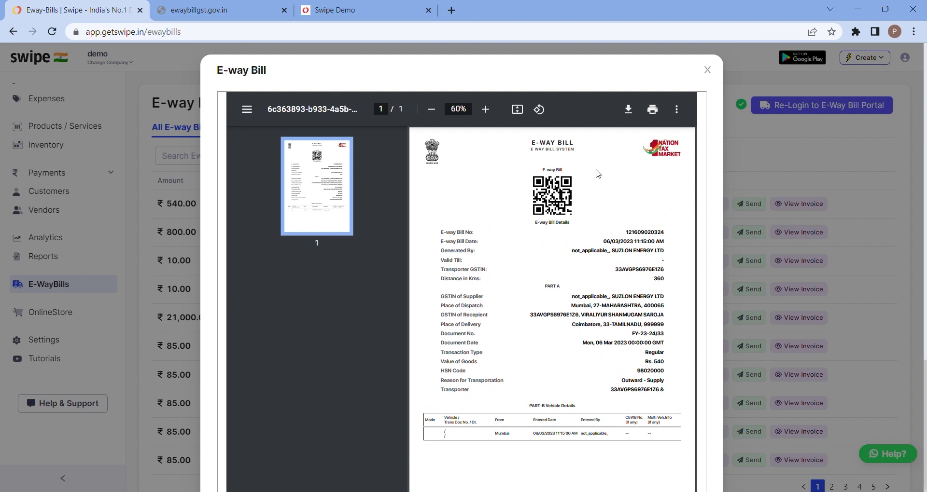
scroll(615, 176, "down", 1)
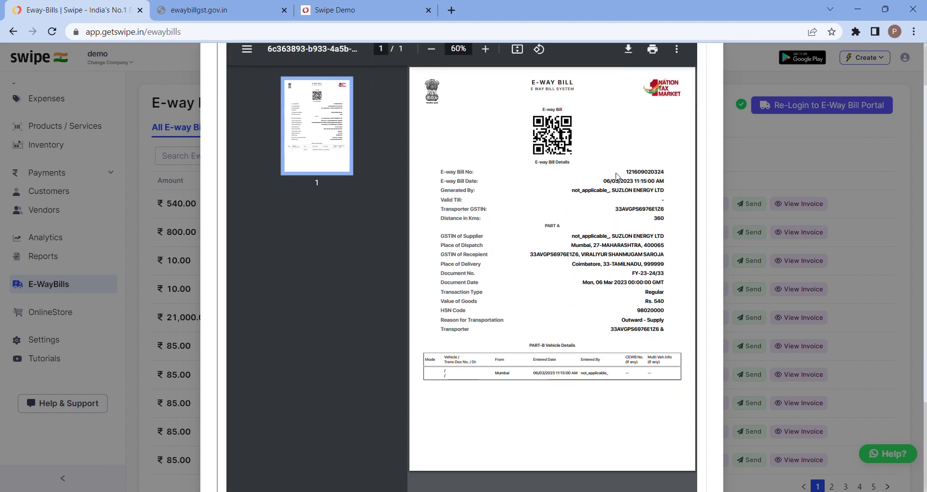
scroll(515, 248, "up", 1)
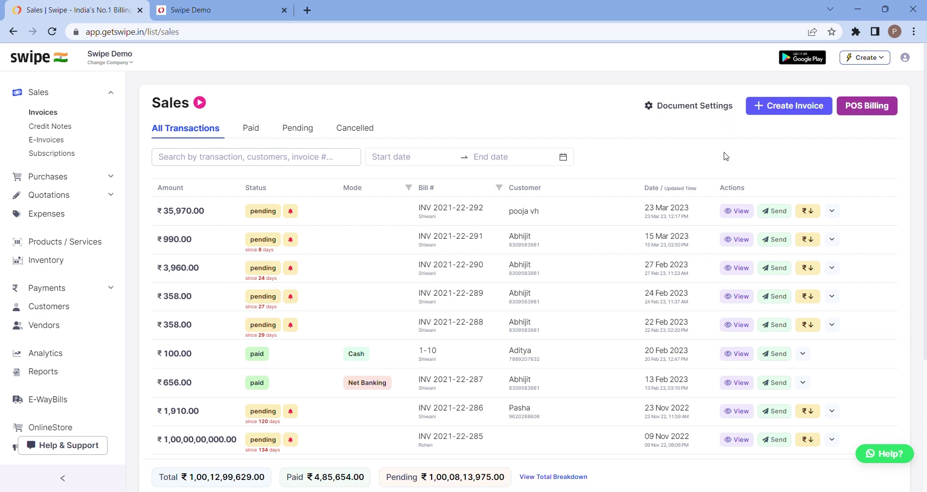
In POS Billing, add 2 Apple Airpods to the cart via an 'apple' search.
left_click(873, 115)
left_click(871, 109)
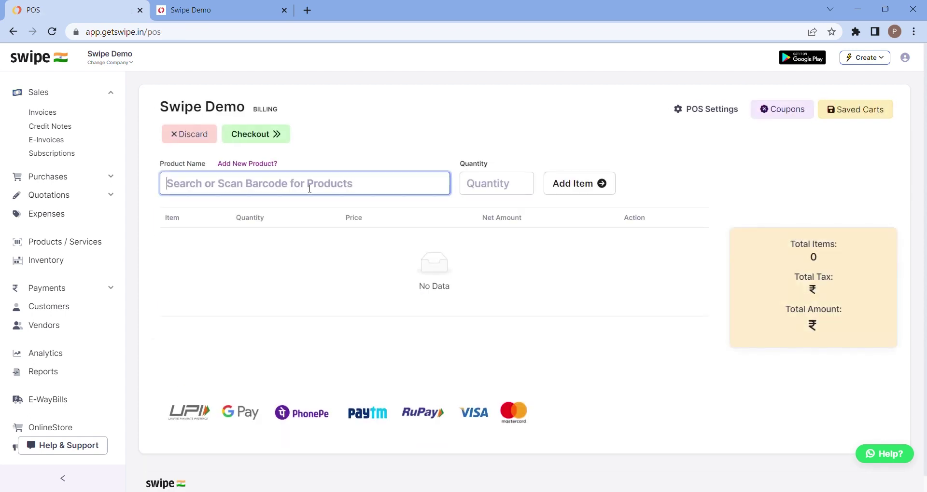
type("apple")
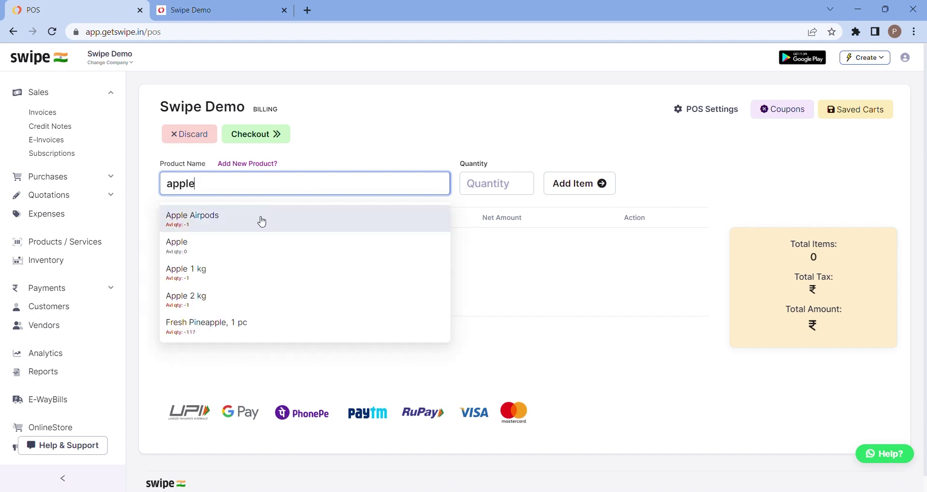
left_click(260, 223)
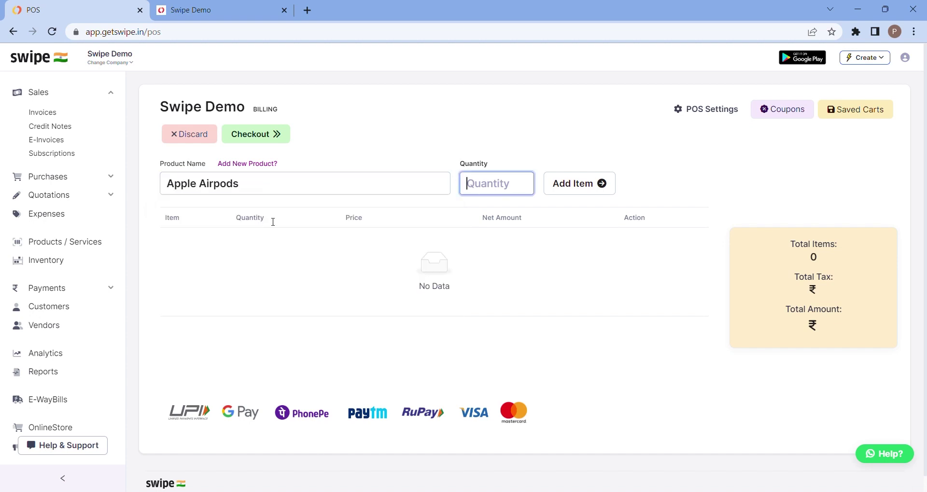
type("2")
left_click(598, 188)
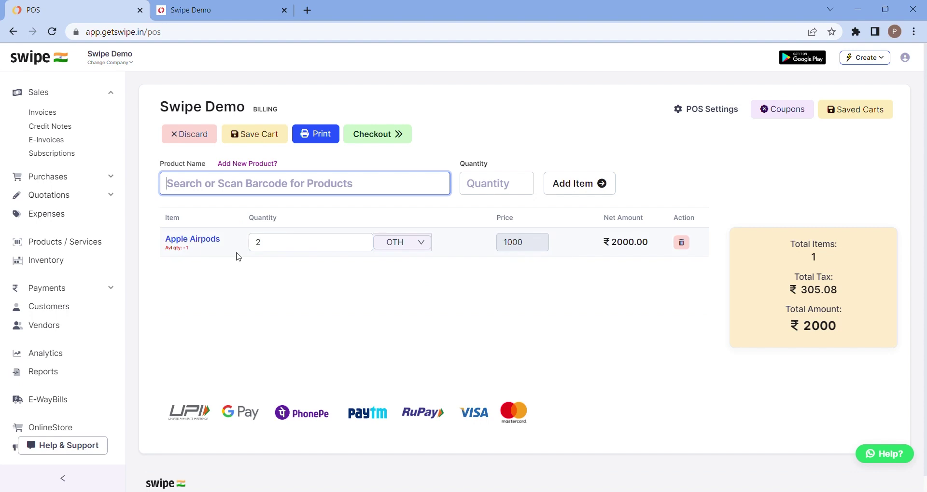
Check out and Save & Print the ₹2000 sale, cancelling the print dialog.
left_click(382, 135)
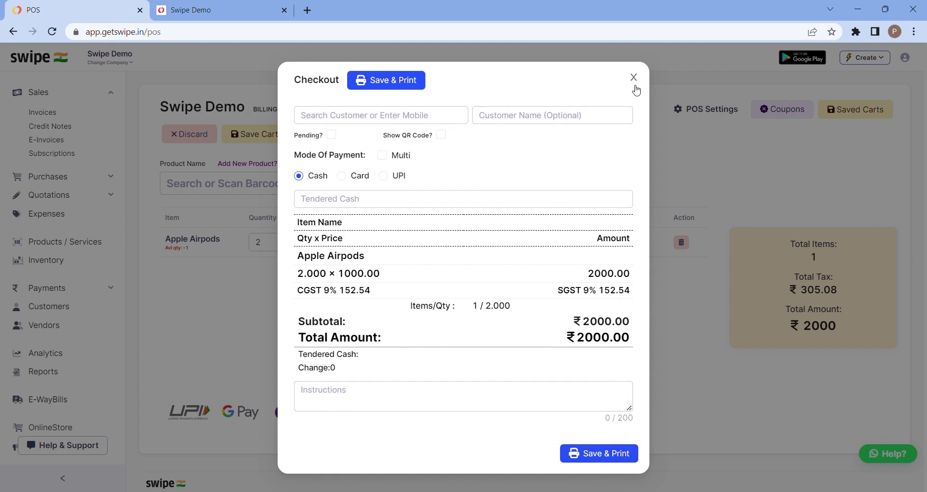
left_click(406, 85)
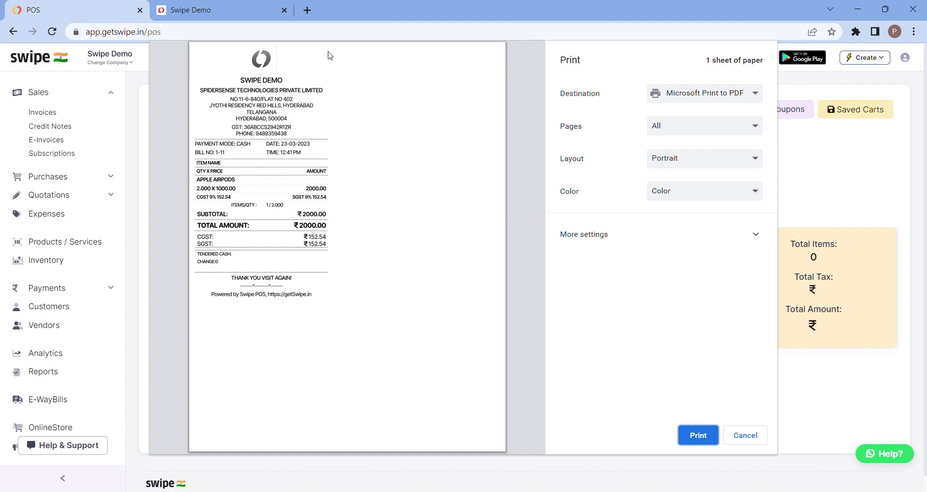
left_click(690, 443)
left_click(754, 436)
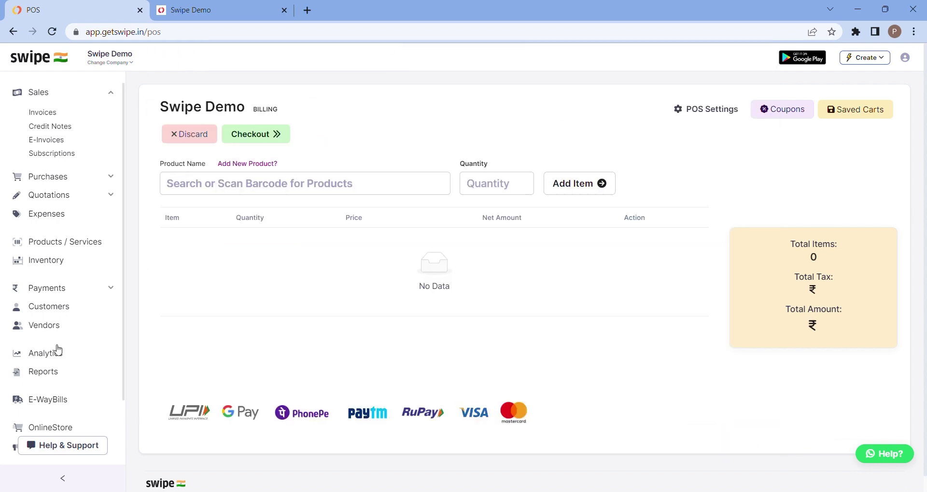
scroll(57, 350, "down", 2)
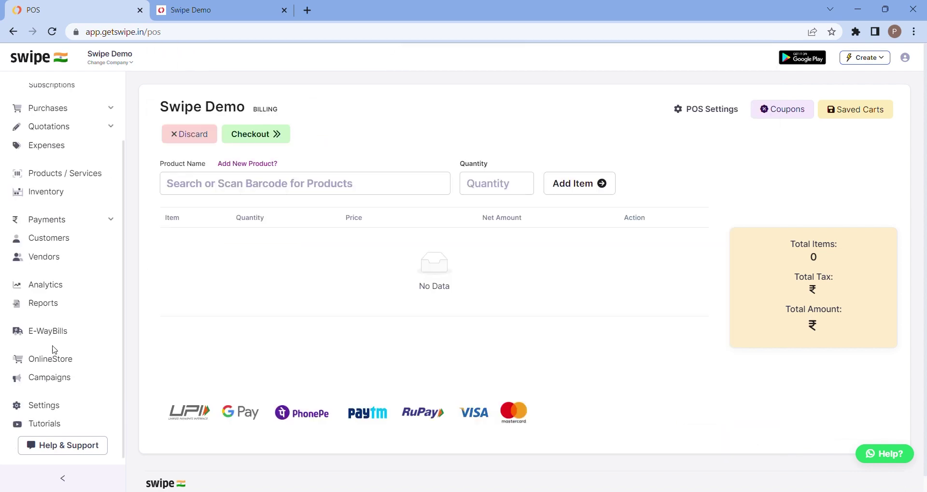
left_click(53, 407)
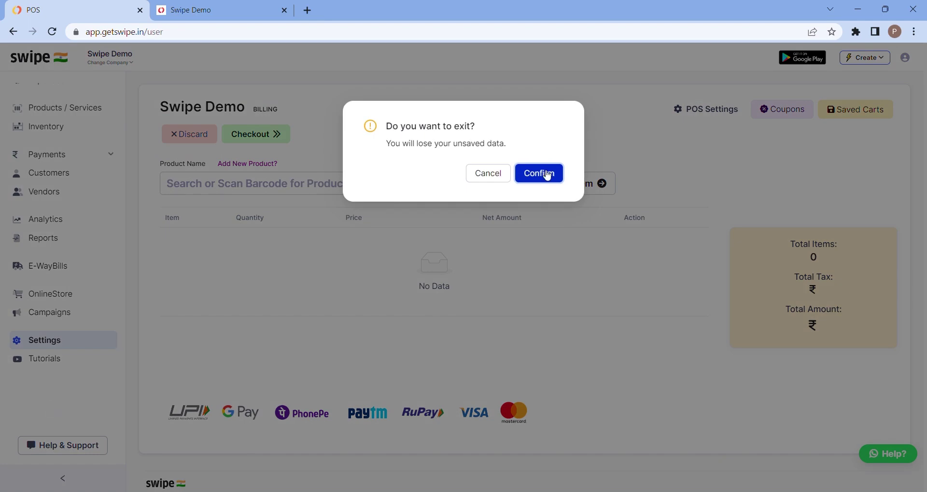
left_click(547, 175)
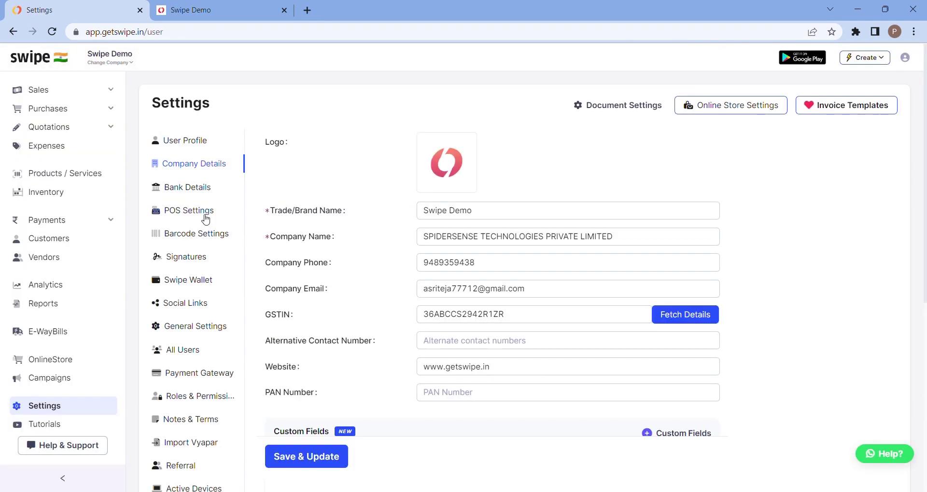
left_click(206, 219)
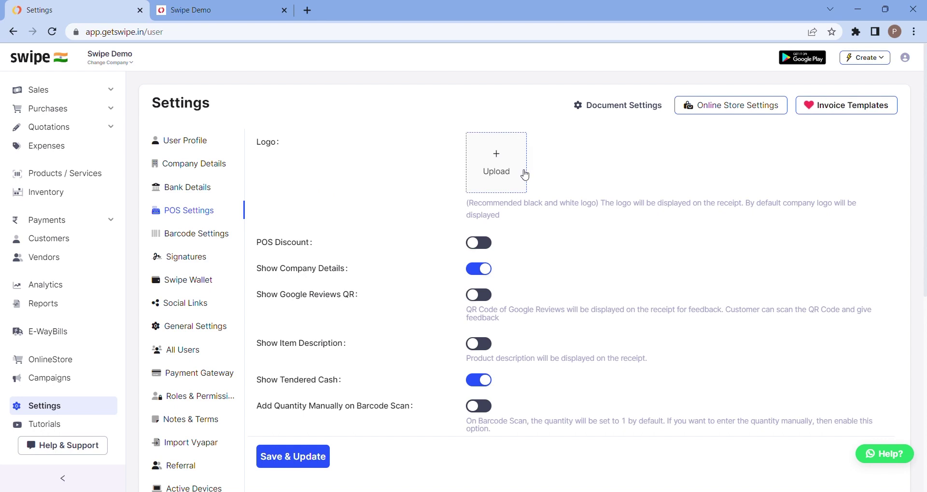
scroll(525, 175, "down", 1)
scroll(521, 174, "down", 2)
scroll(522, 174, "down", 1)
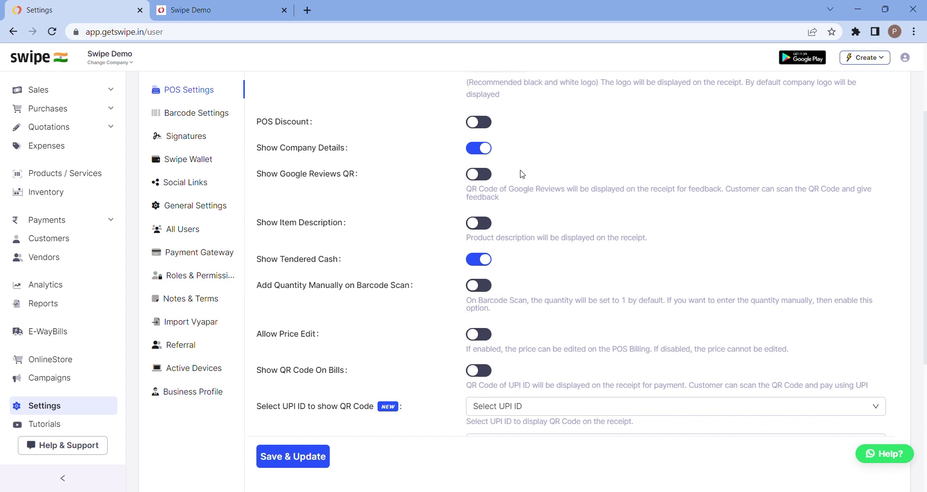
scroll(521, 175, "down", 1)
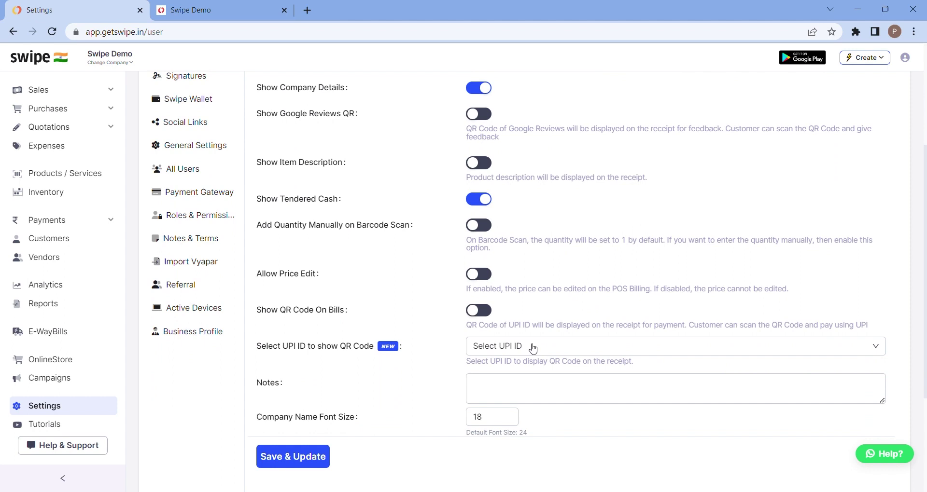
scroll(531, 348, "down", 3)
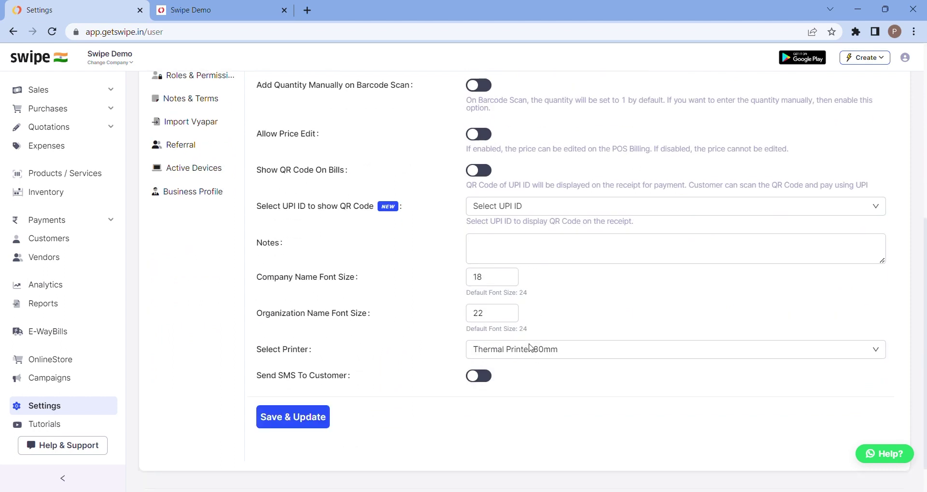
scroll(528, 347, "up", 3)
scroll(531, 348, "up", 4)
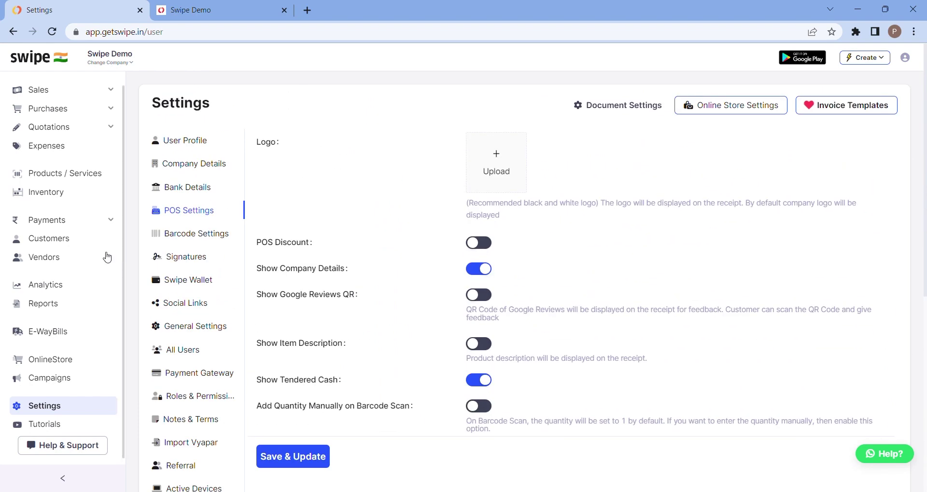
scroll(95, 243, "up", 1)
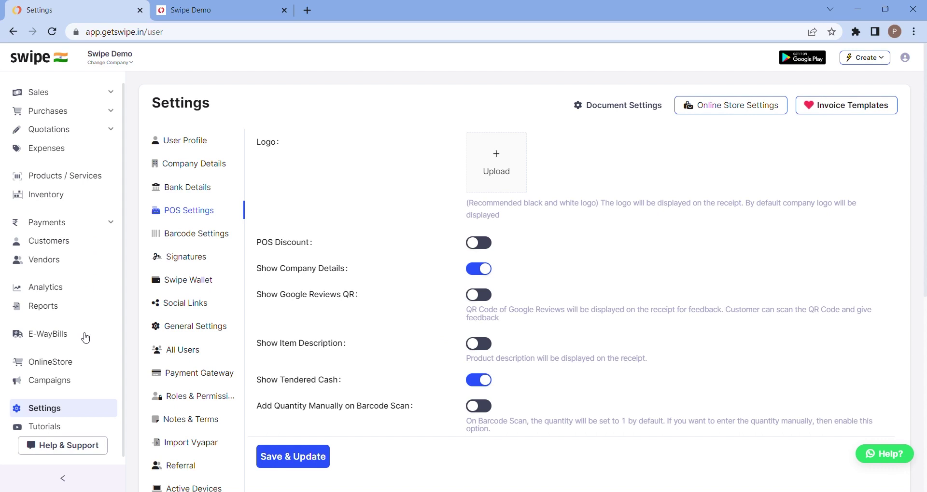
Open the OnlineStore orders page, then launch the Swipe Demo live storefront.
left_click(69, 366)
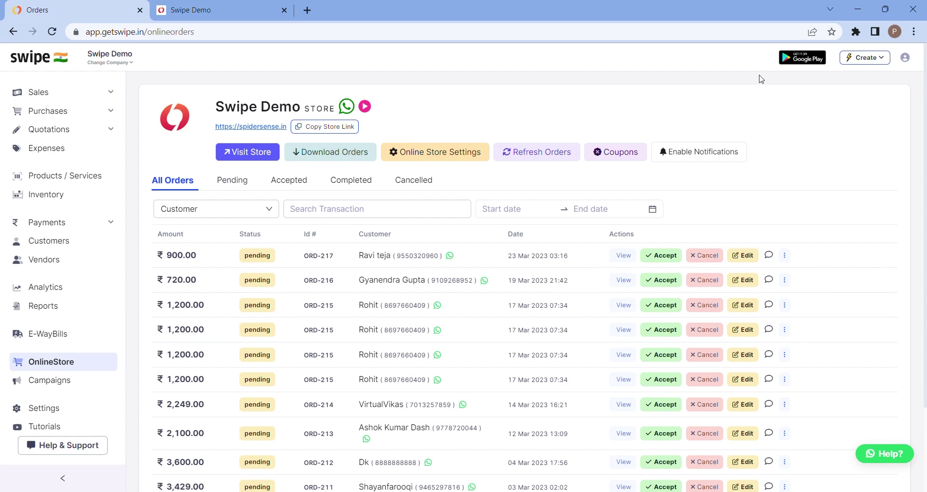
left_click(249, 129)
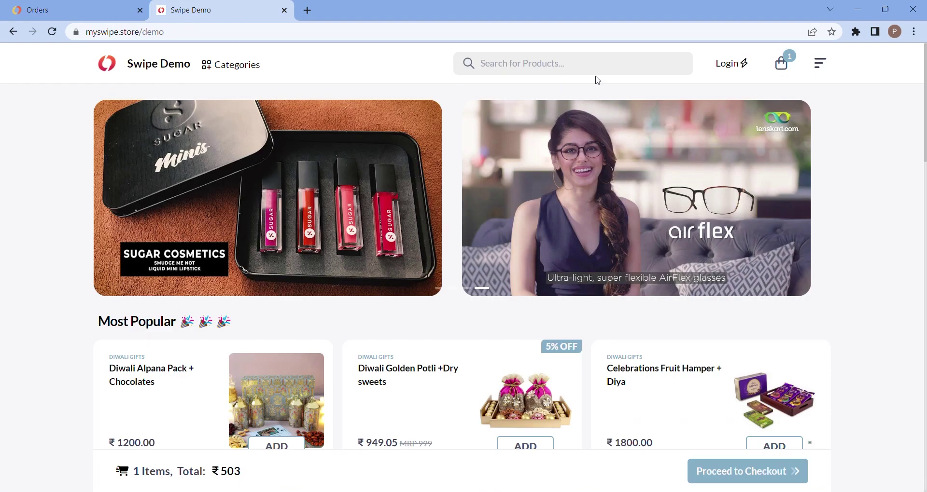
Add 2 Diwali Warli Art Pack + Diya to the cart and checkout at ₹1,943.00.
scroll(630, 282, "down", 1)
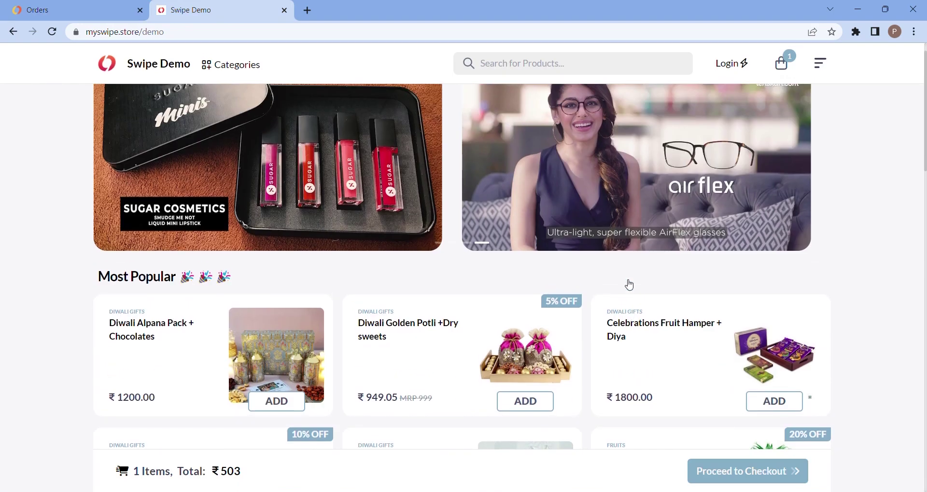
scroll(630, 285, "up", 1)
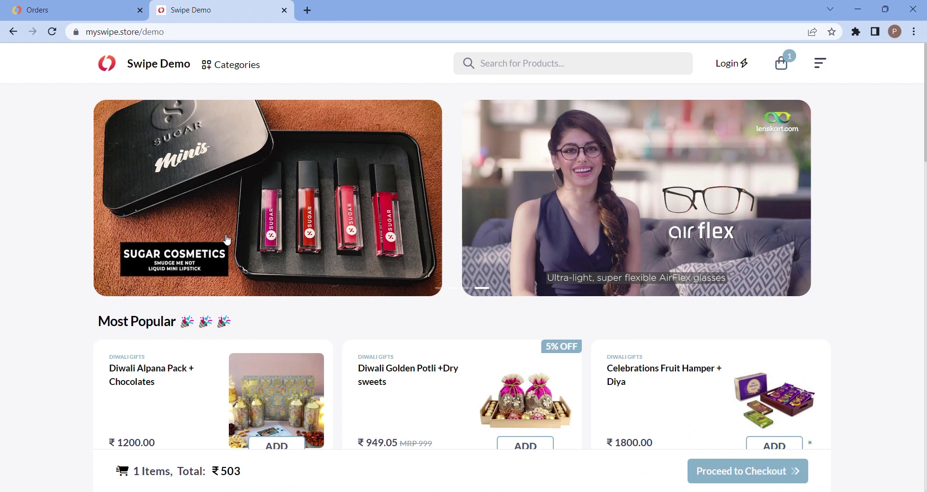
scroll(227, 240, "down", 4)
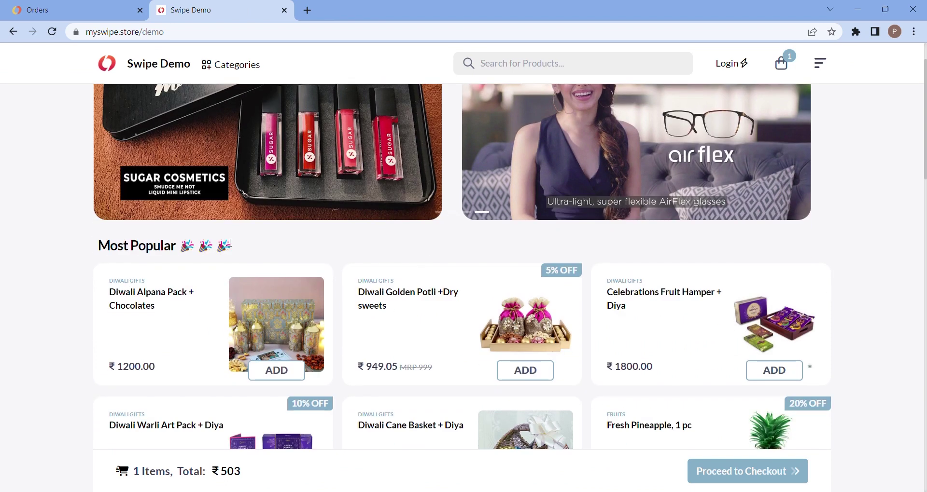
scroll(265, 247, "down", 2)
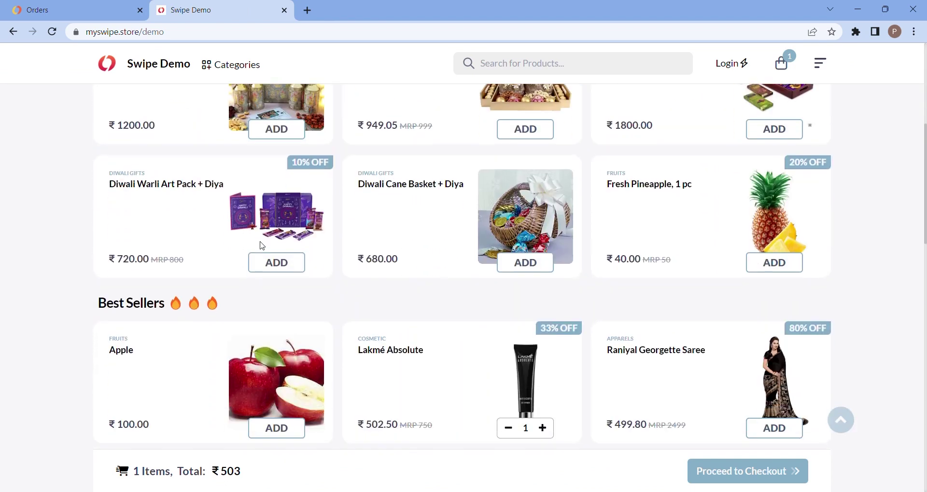
scroll(261, 245, "up", 1)
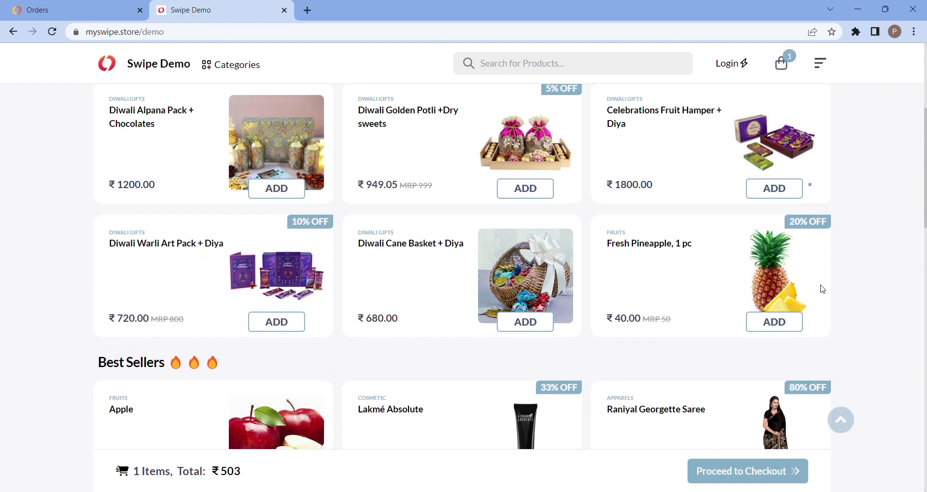
scroll(822, 285, "down", 4)
scroll(817, 291, "up", 1)
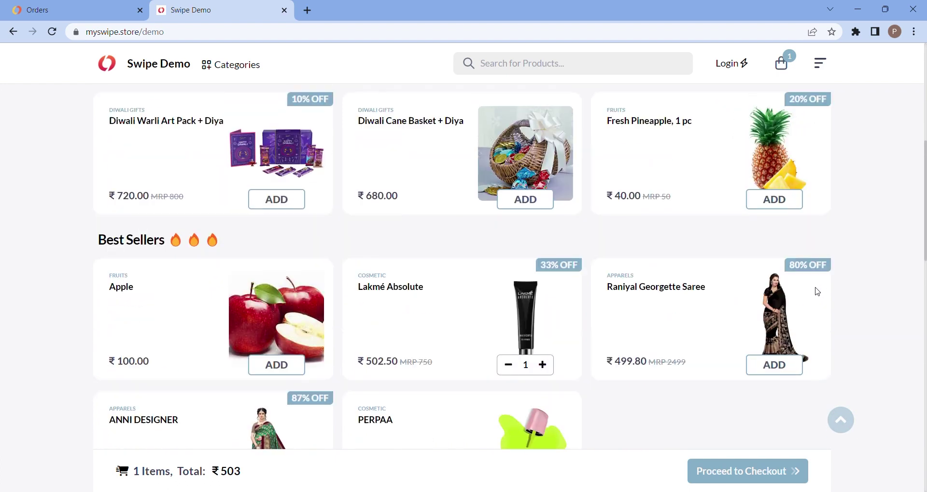
scroll(817, 292, "up", 3)
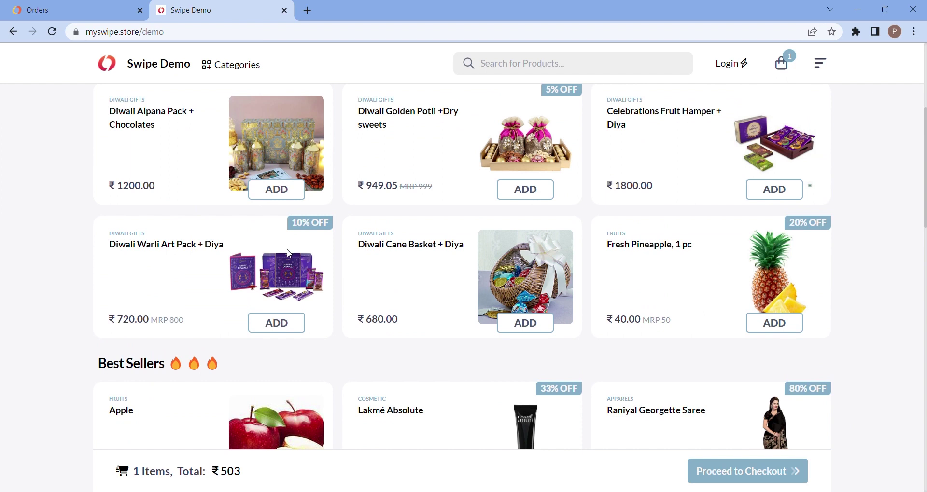
left_click(286, 330)
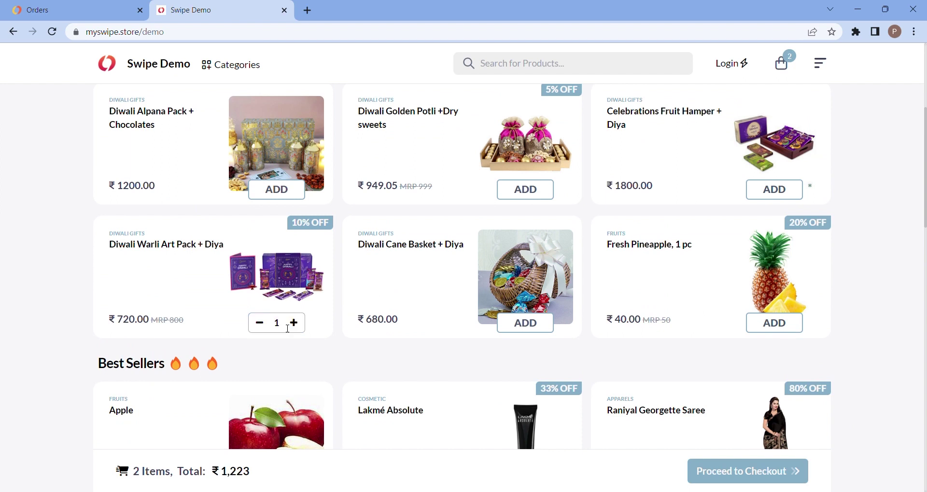
left_click(294, 324)
scroll(296, 325, "down", 1)
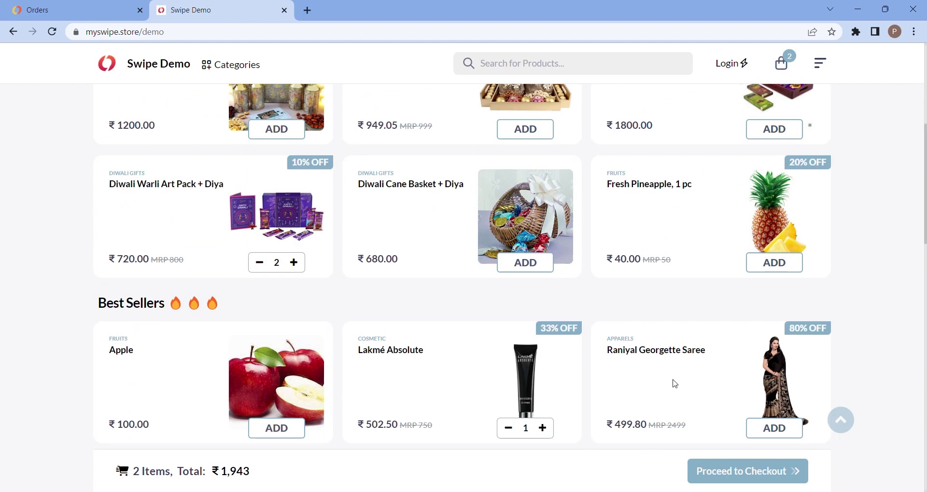
left_click(780, 480)
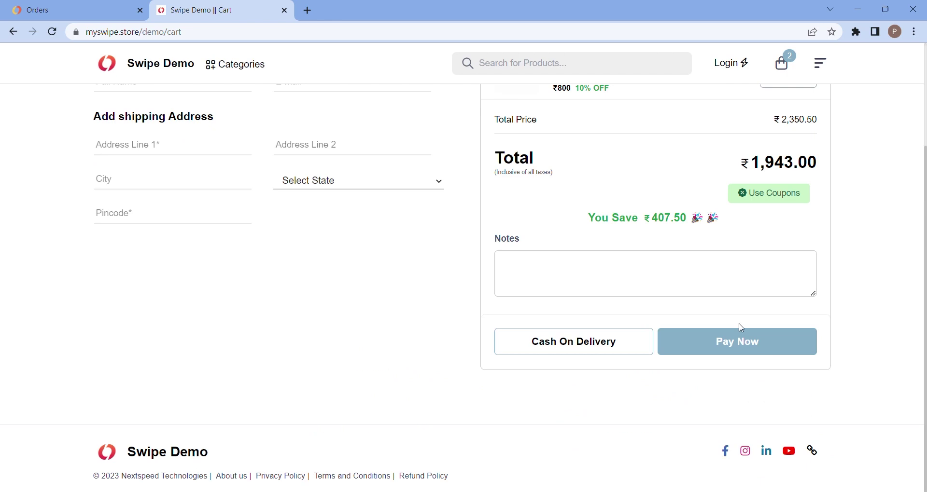
Select the empty Mobile, Full Name and E-mail fields on the checkout form.
scroll(501, 239, "up", 1)
scroll(502, 239, "up", 2)
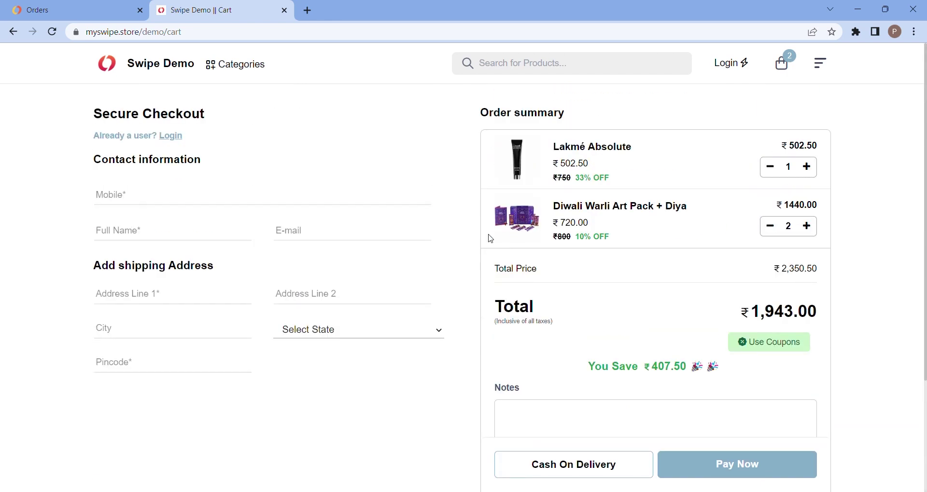
left_click(178, 198)
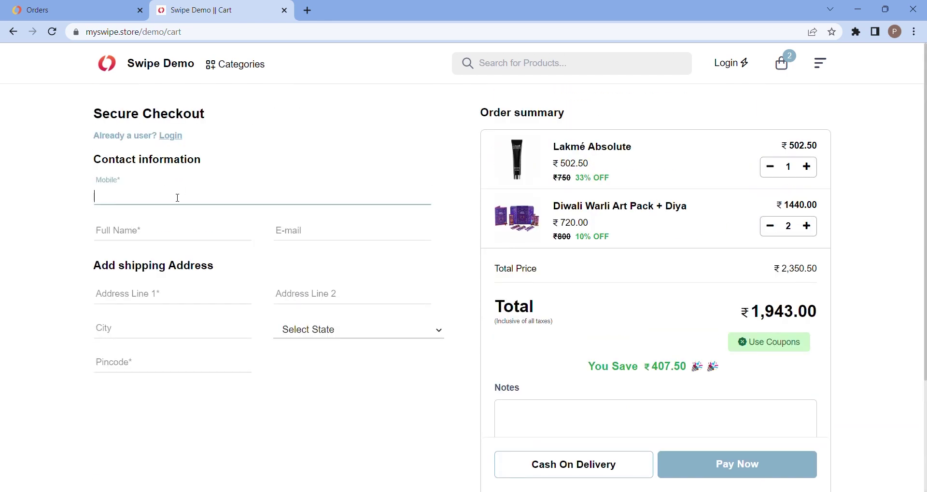
left_click(145, 231)
left_click(324, 238)
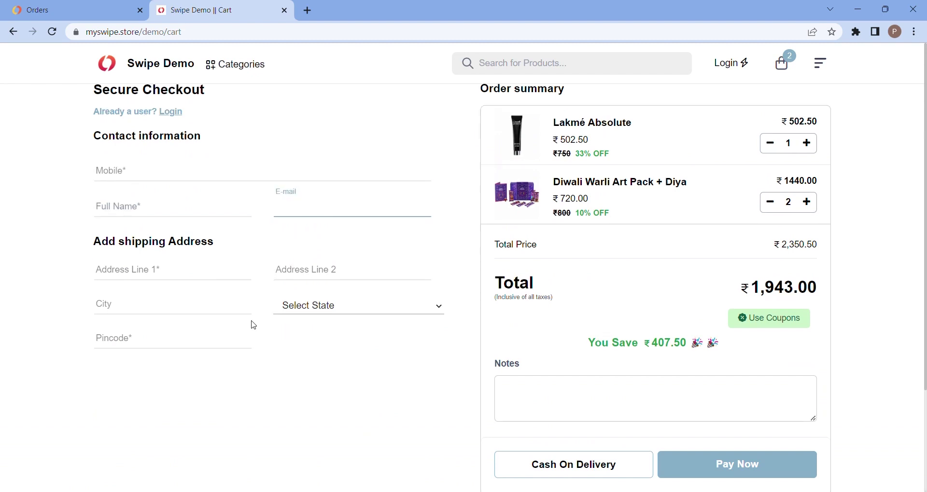
Scroll through the checkout form, then switch to the online orders tab.
scroll(621, 295, "down", 3)
scroll(735, 294, "up", 1)
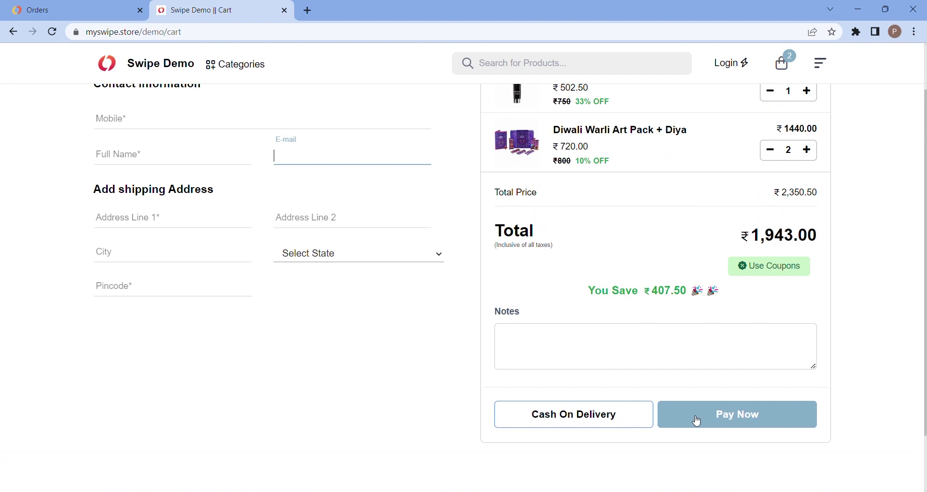
scroll(708, 335, "up", 1)
scroll(708, 335, "up", 1)
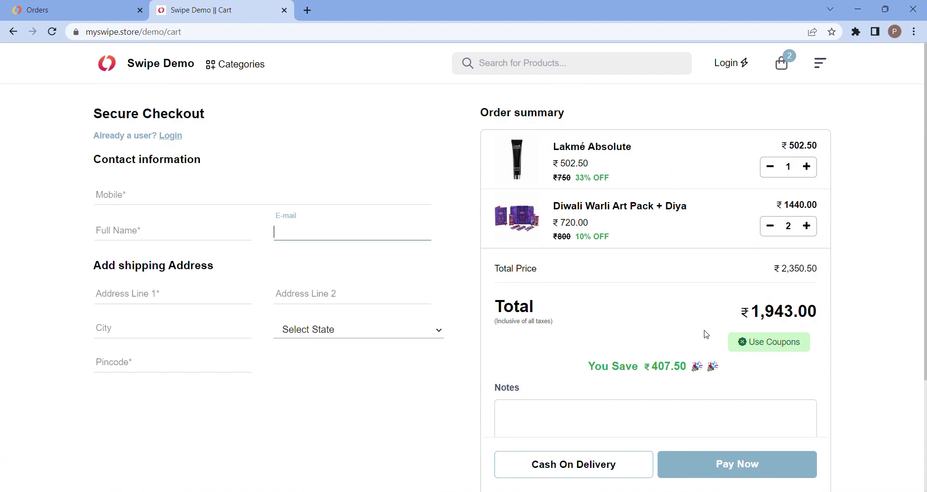
scroll(706, 335, "down", 3)
scroll(560, 357, "up", 2)
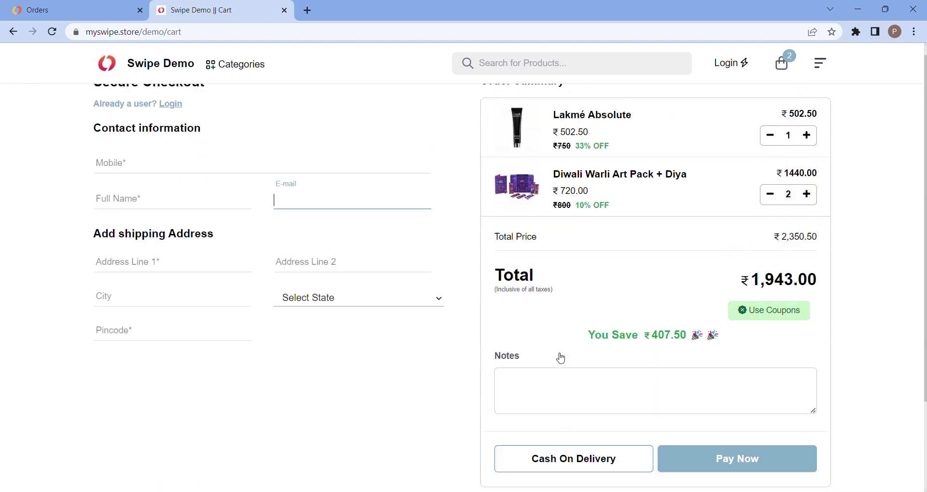
scroll(555, 355, "up", 1)
scroll(560, 355, "down", 3)
scroll(561, 358, "up", 1)
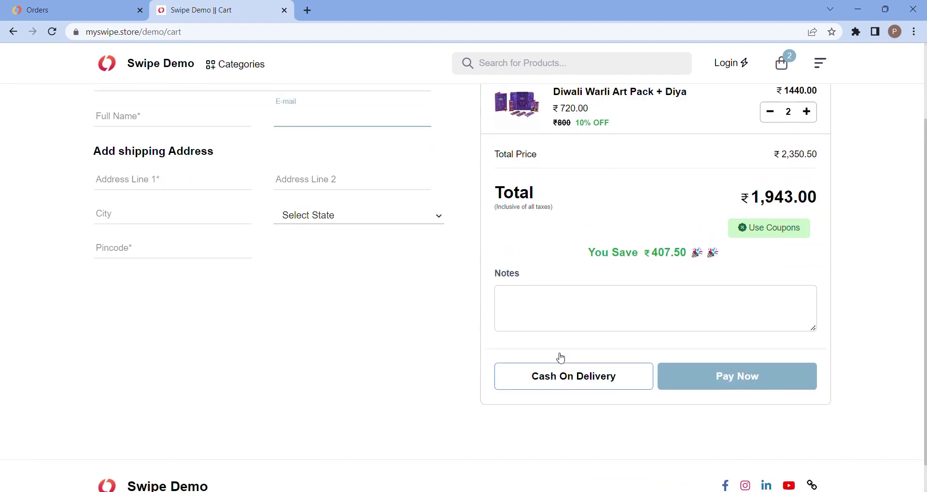
scroll(562, 358, "up", 2)
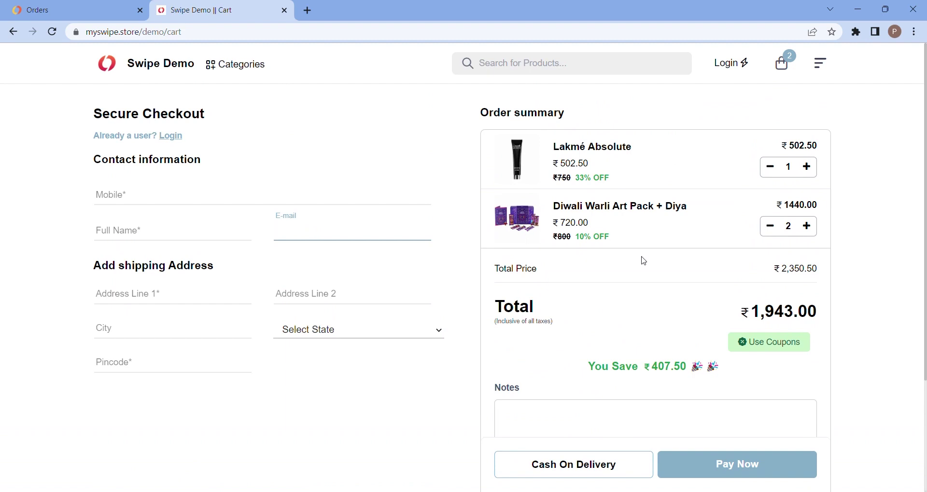
scroll(642, 263, "down", 2)
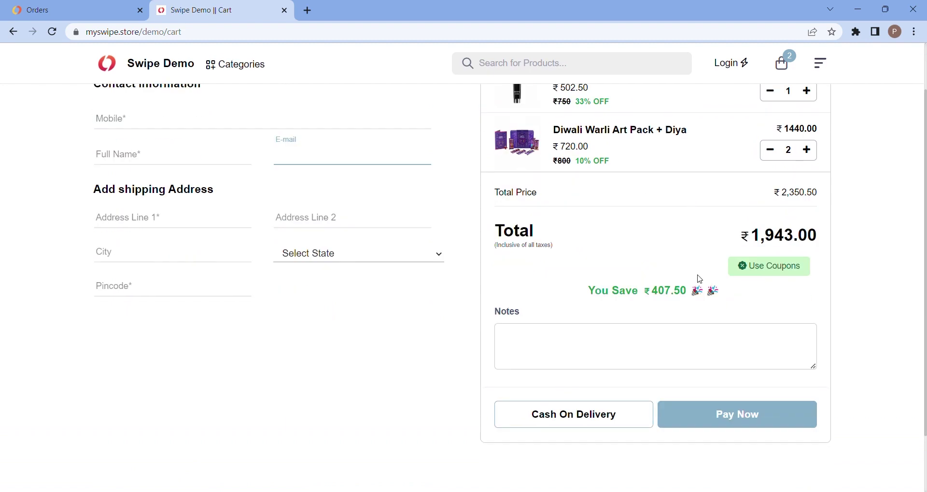
scroll(698, 279, "up", 2)
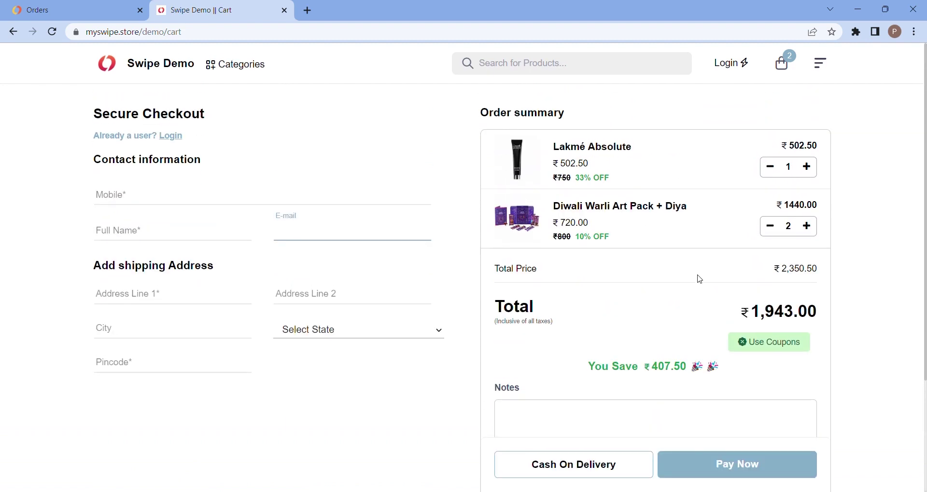
scroll(699, 279, "down", 2)
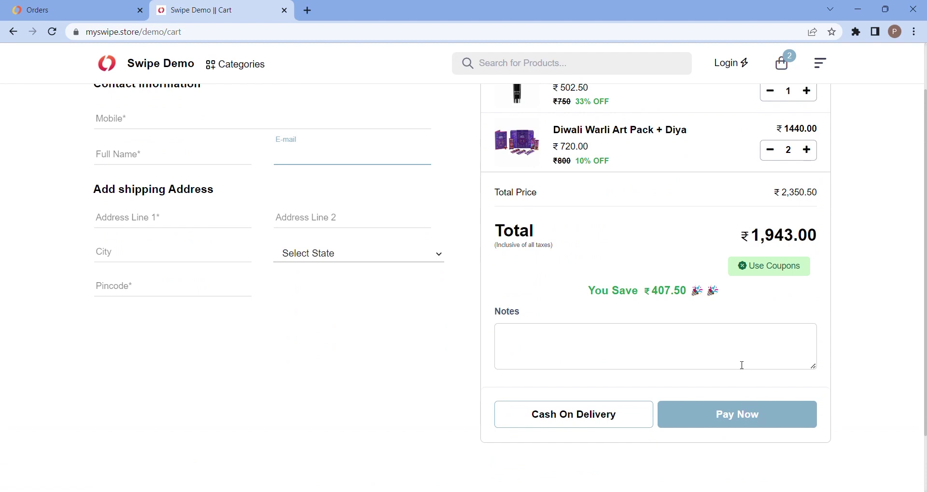
scroll(742, 365, "up", 2)
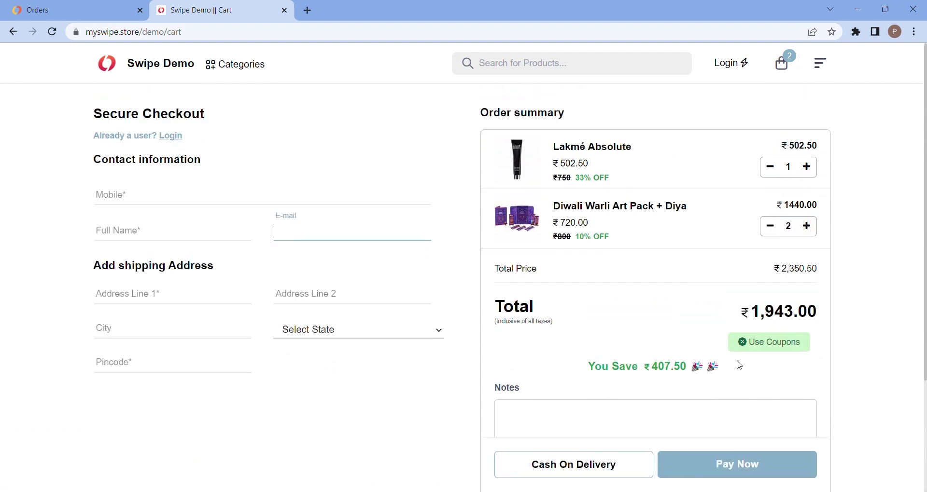
scroll(742, 366, "down", 2)
scroll(742, 365, "up", 2)
left_click(108, 6)
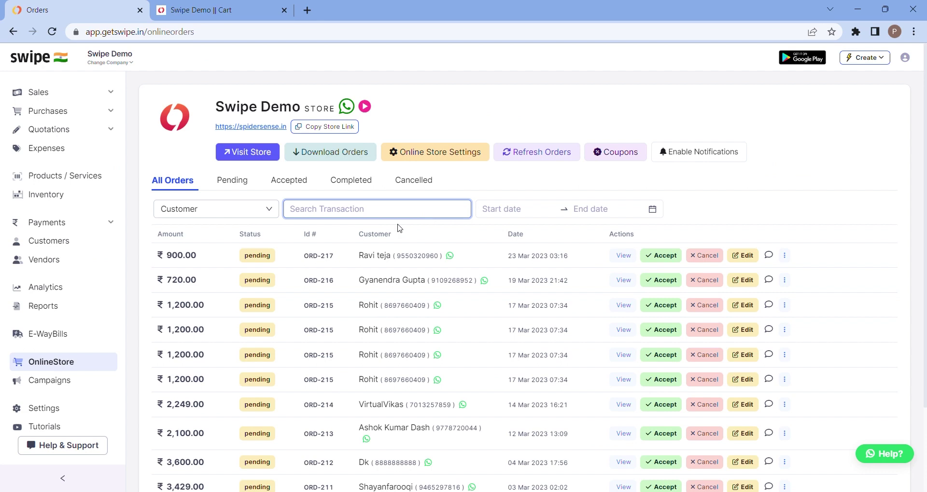
Try a Cash On Delivery order with the empty form, then return to Orders.
left_click(231, 9)
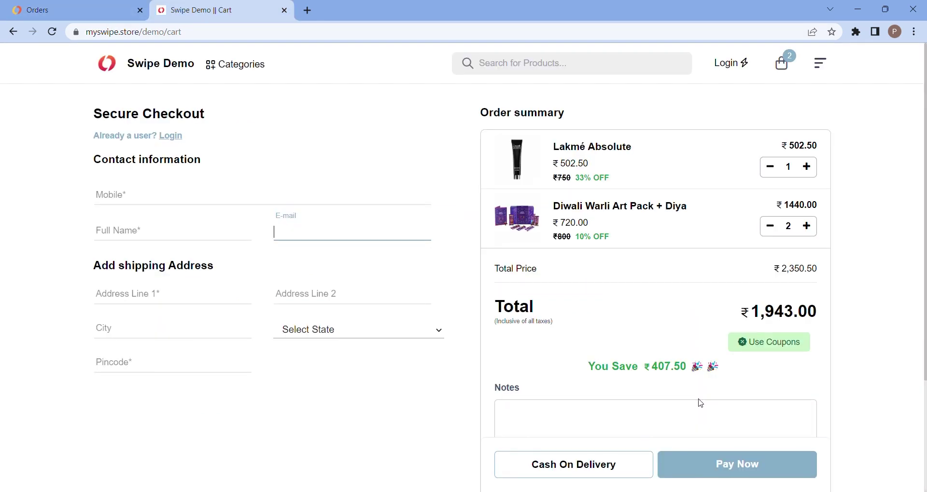
left_click(613, 478)
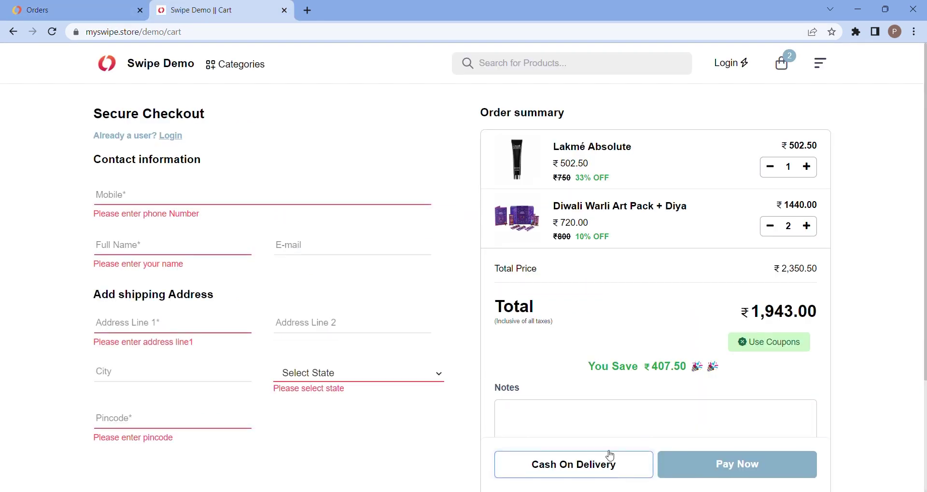
left_click(117, 5)
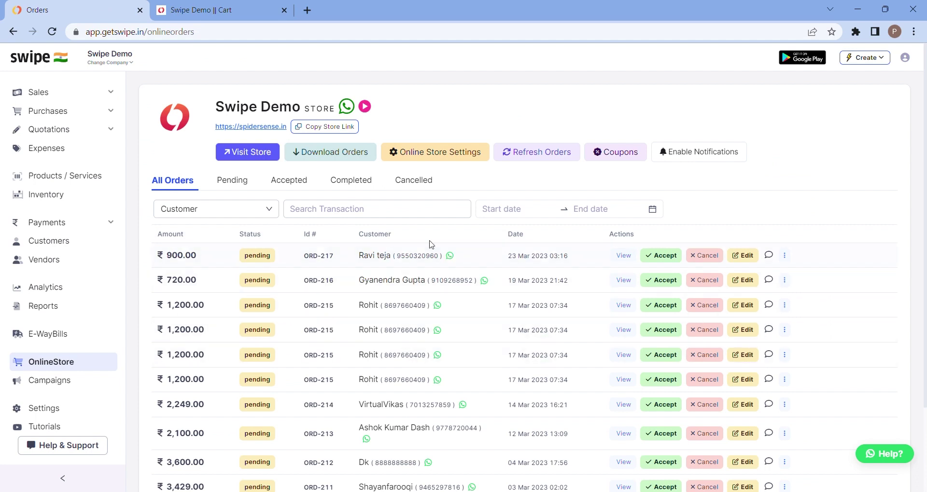
Try the cancel action on the most recent order, ORD-217.
left_click(707, 259)
left_click(710, 258)
left_click(712, 259)
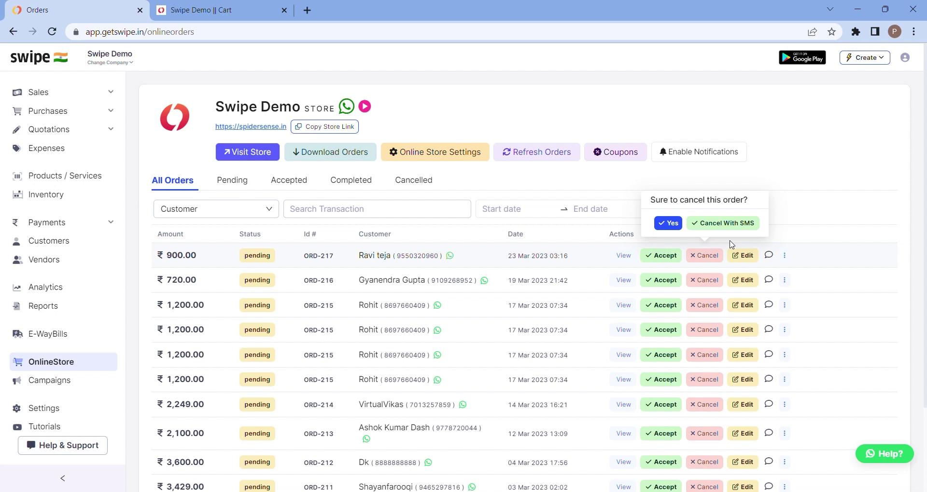
Filter orders by Pending, Accepted, Cancelled, ending on Completed from ORD-159 at ₹2,007.00.
left_click(232, 181)
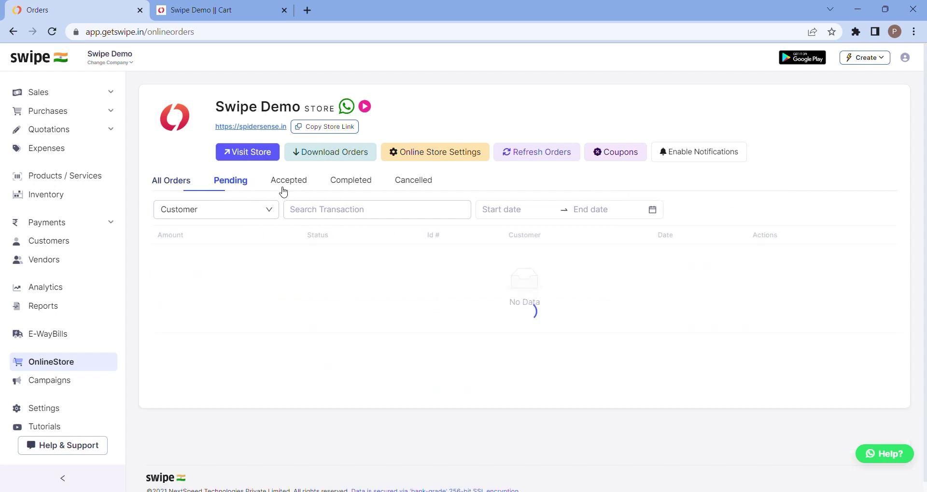
left_click(285, 184)
left_click(340, 182)
left_click(414, 187)
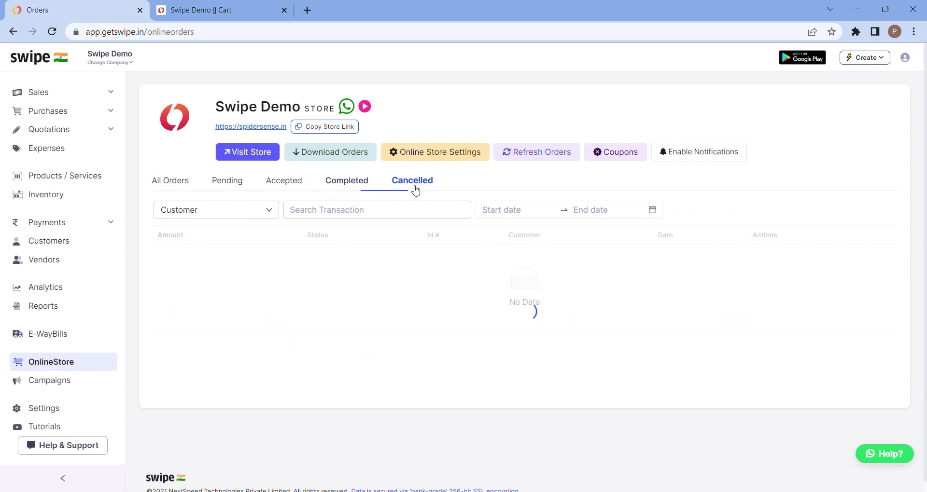
left_click(346, 186)
left_click(287, 185)
left_click(241, 184)
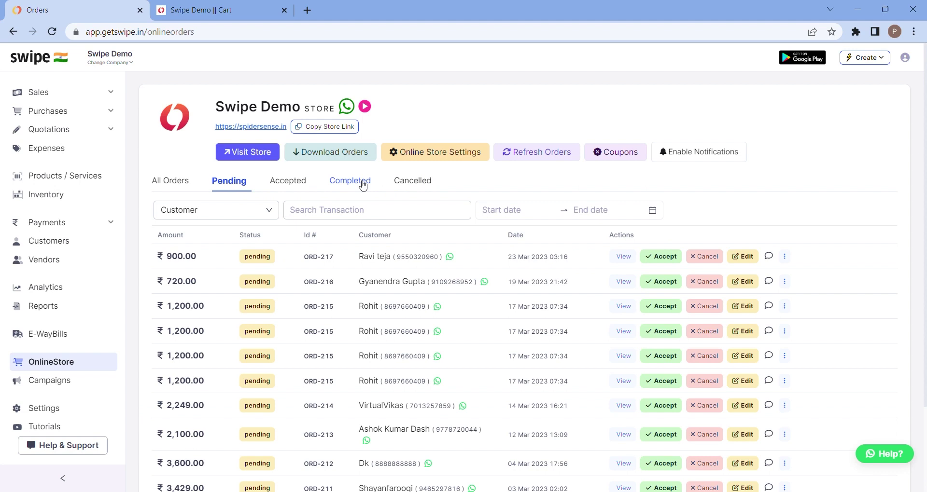
left_click(363, 185)
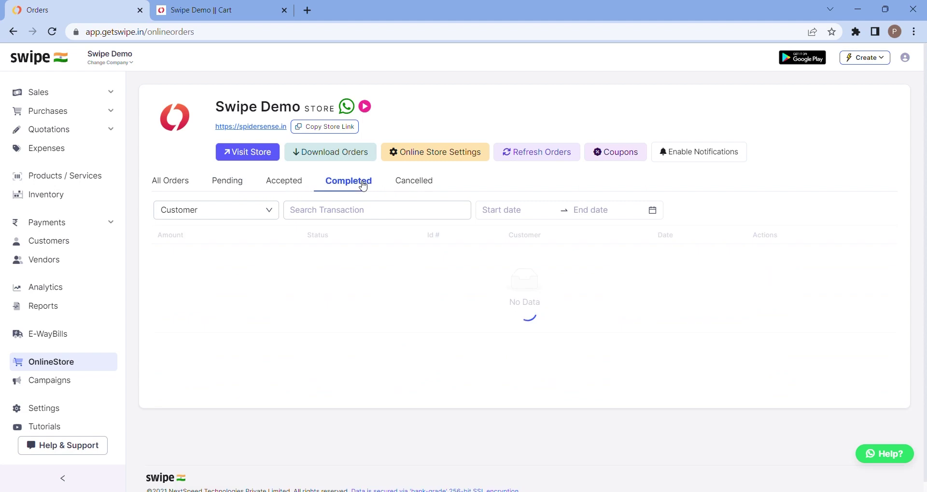
scroll(356, 207, "down", 2)
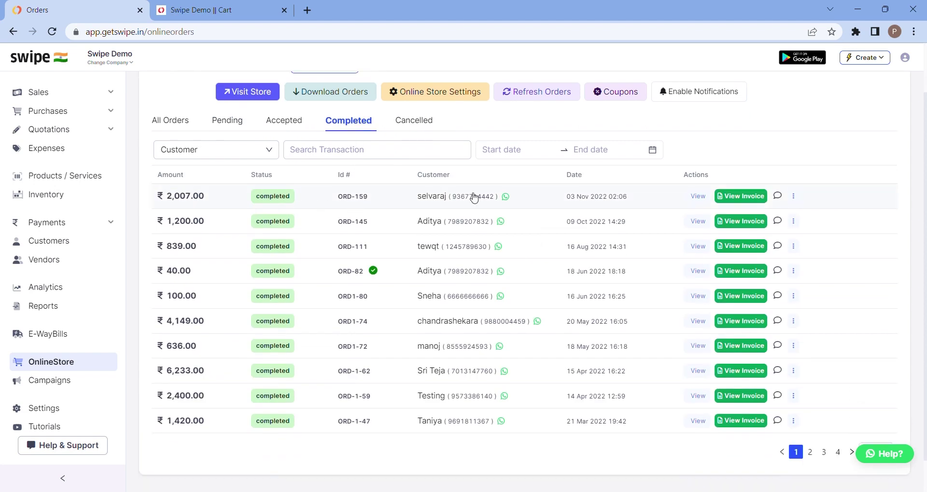
scroll(528, 196, "down", 1)
scroll(352, 293, "up", 3)
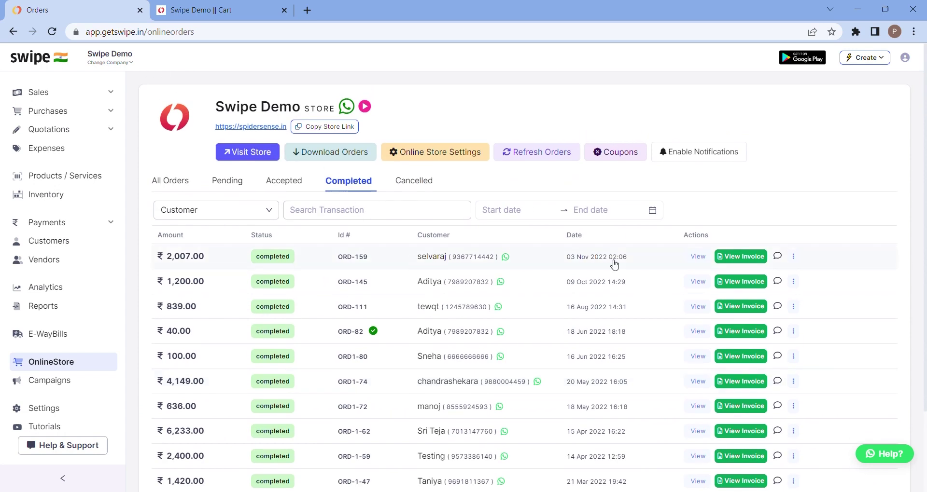
View invoice INV 2021-22-283 for the ₹2,007 order, then go back to All Orders.
left_click(748, 262)
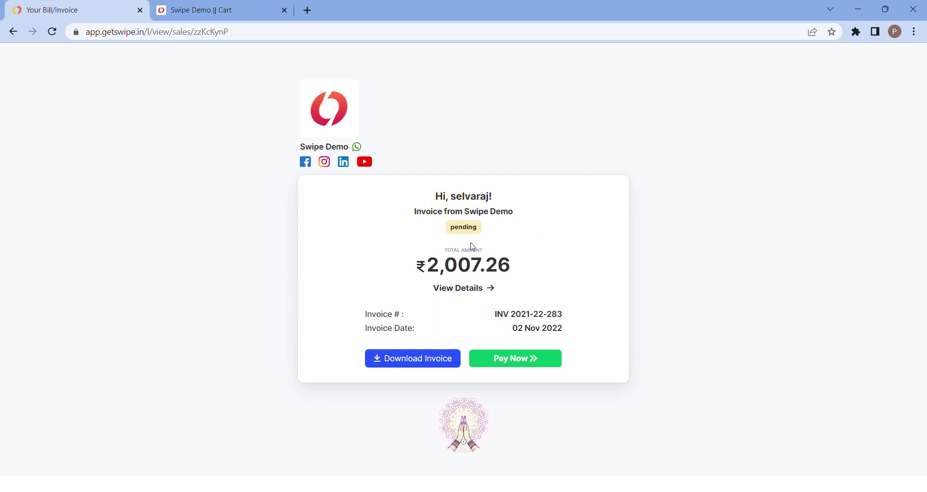
left_click(13, 32)
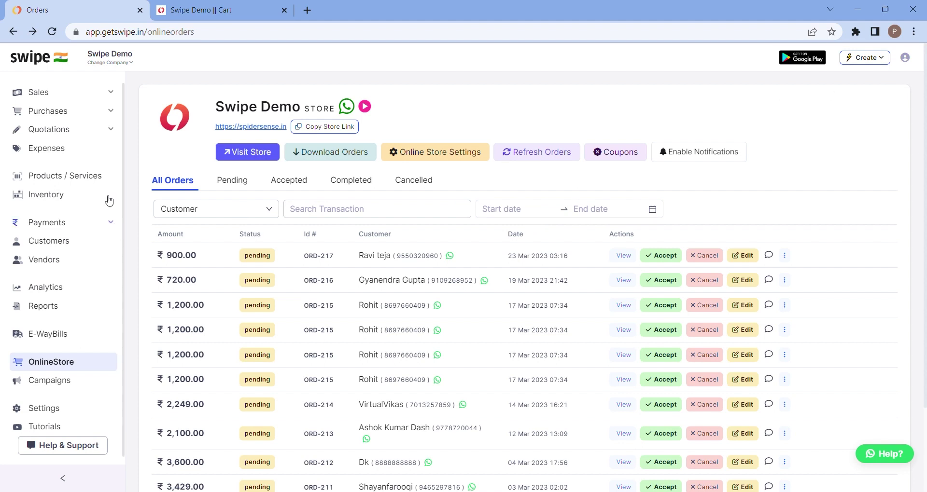
Open Subscription Plans from the profile menu and compare FREE, PRO ₹1,299 and JET ₹2,499.
left_click(906, 59)
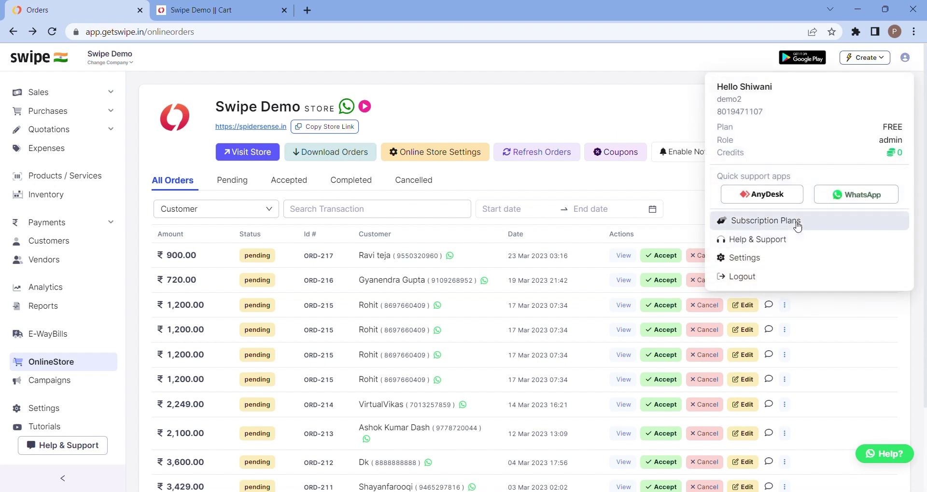
left_click(772, 222)
scroll(343, 260, "down", 2)
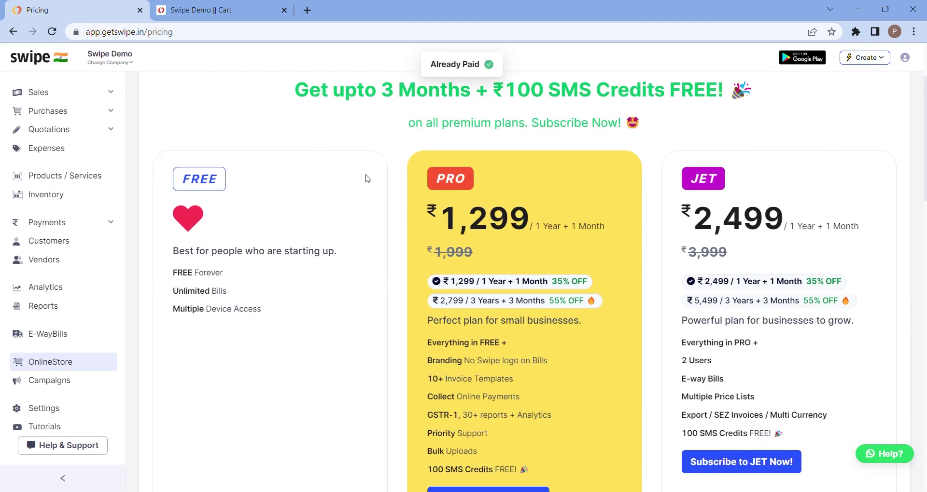
scroll(367, 182, "down", 1)
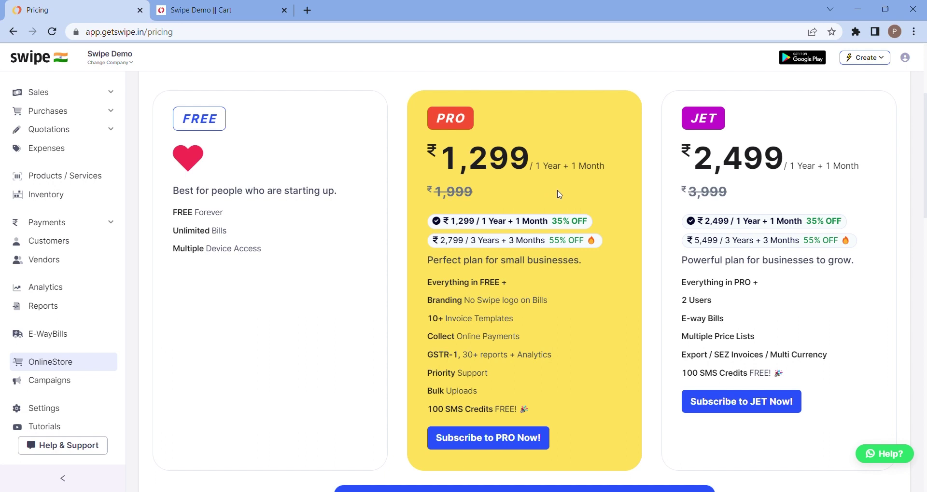
scroll(533, 209, "down", 1)
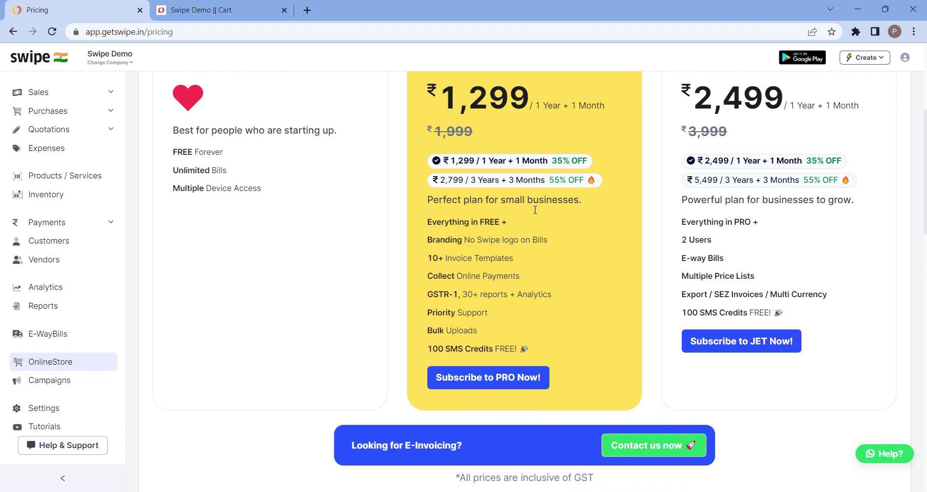
scroll(534, 210, "down", 1)
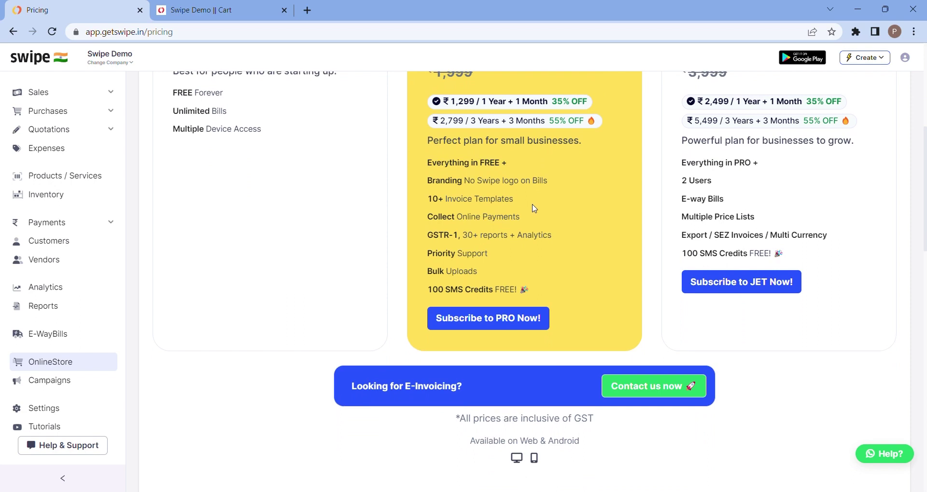
scroll(534, 209, "up", 2)
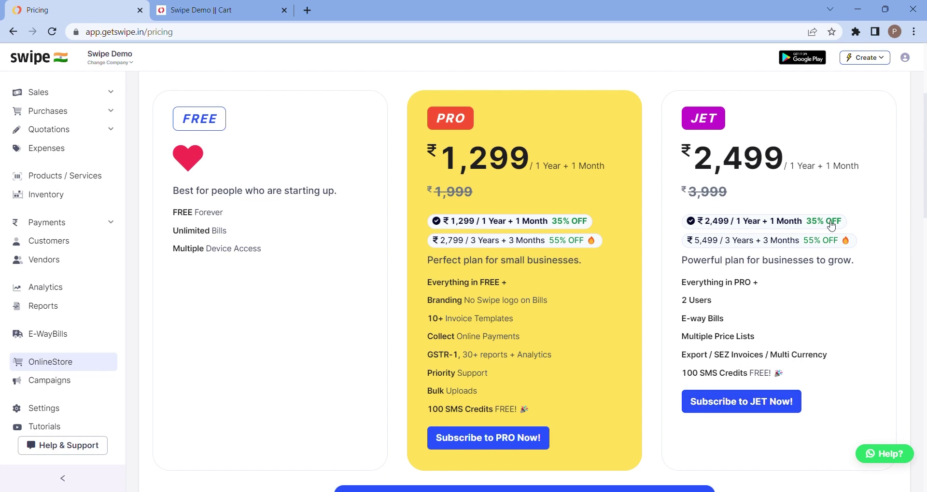
scroll(816, 313, "down", 3)
scroll(810, 314, "up", 1)
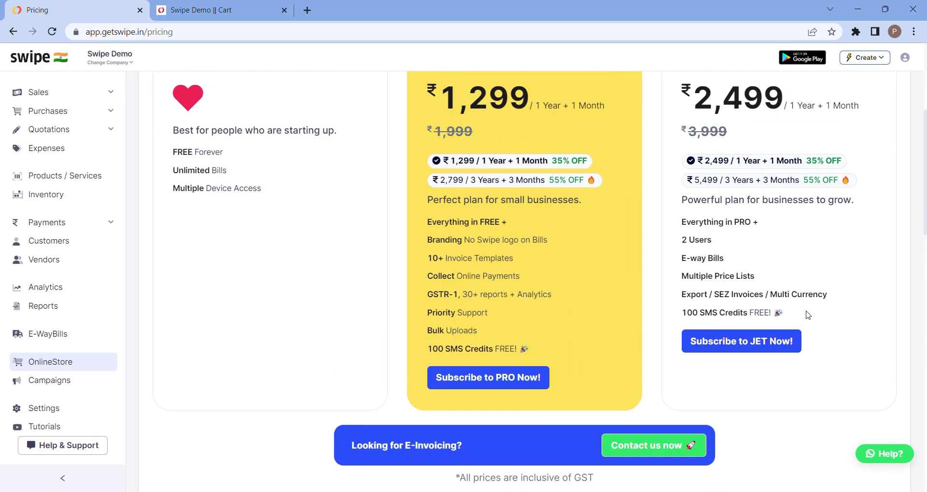
scroll(808, 315, "down", 4)
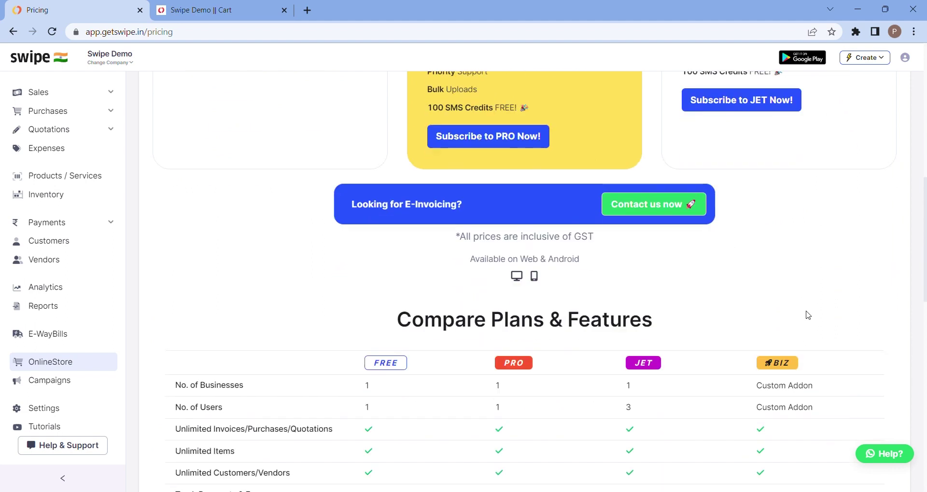
Scroll the Compare Plans & Features table down to its Online Store row, then expand Sales in the sidebar.
scroll(807, 316, "down", 1)
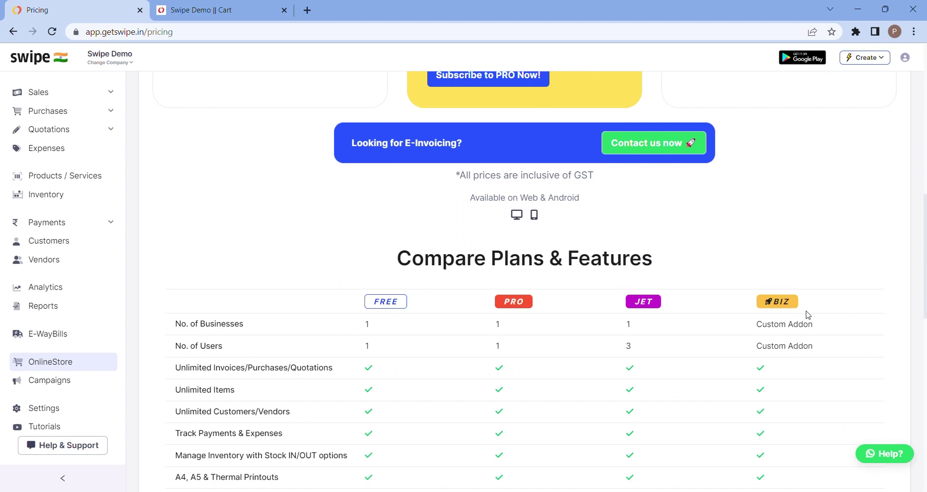
scroll(808, 315, "down", 1)
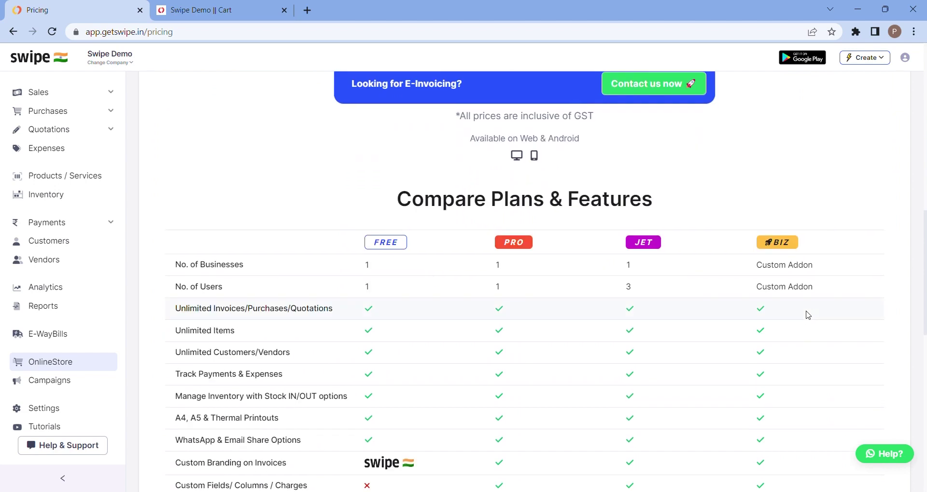
scroll(807, 315, "down", 1)
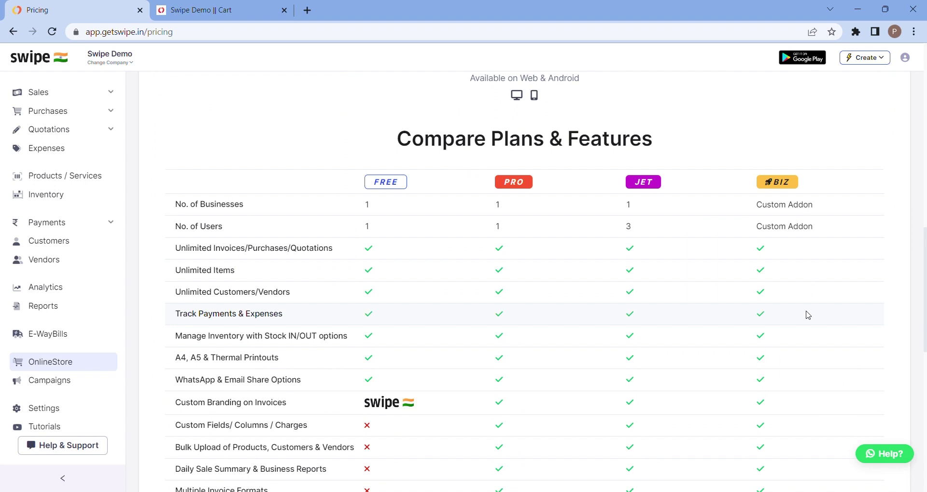
scroll(808, 315, "down", 1)
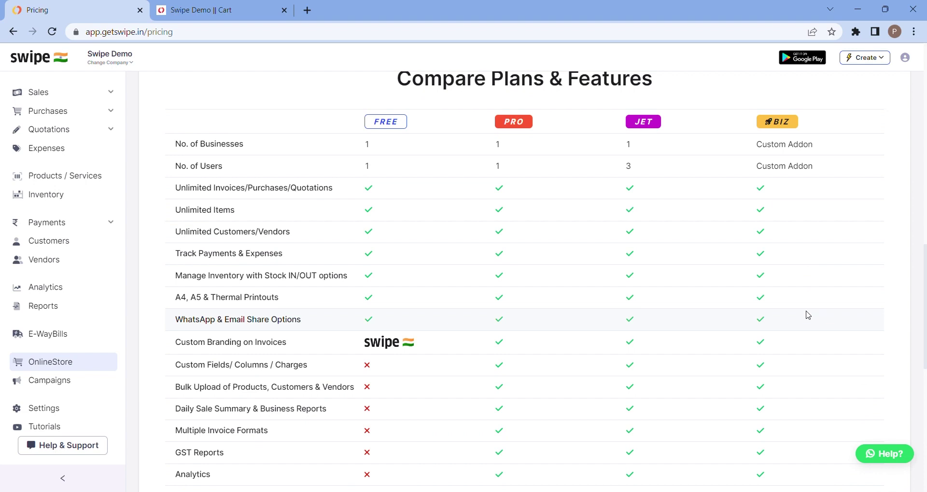
scroll(808, 315, "down", 1)
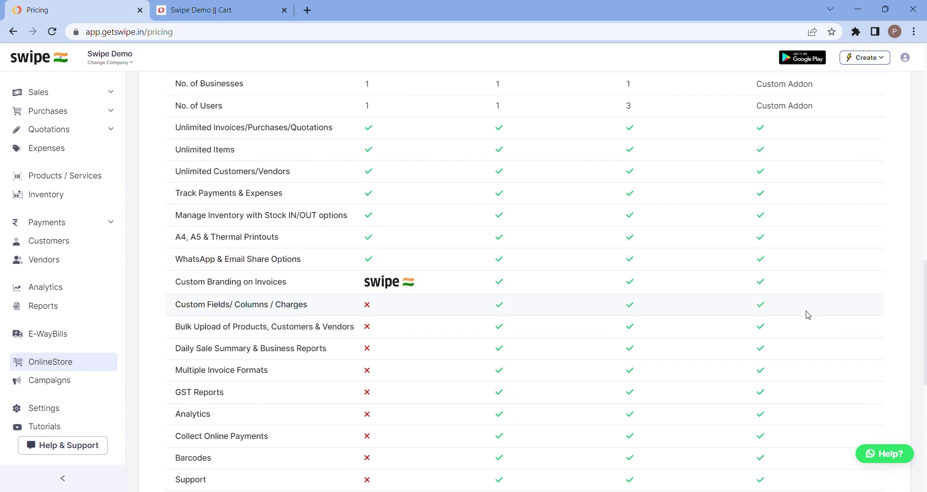
scroll(808, 315, "down", 1)
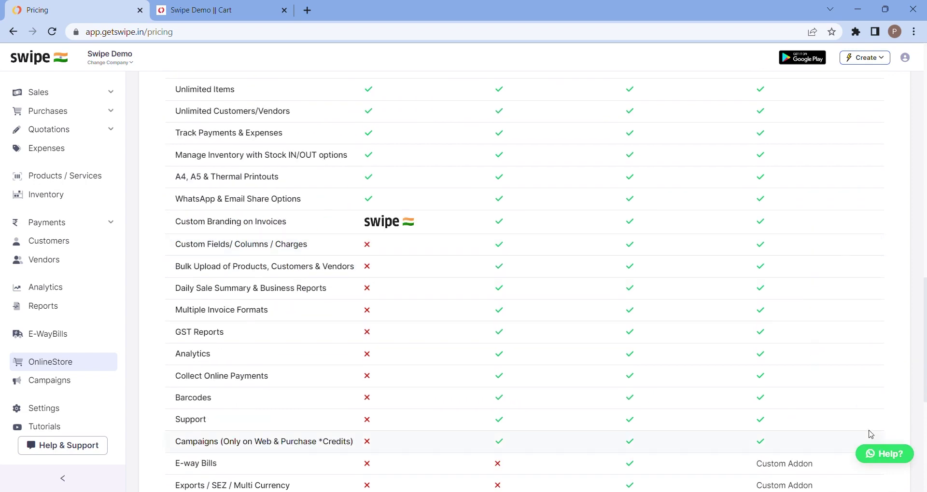
scroll(866, 405, "up", 3)
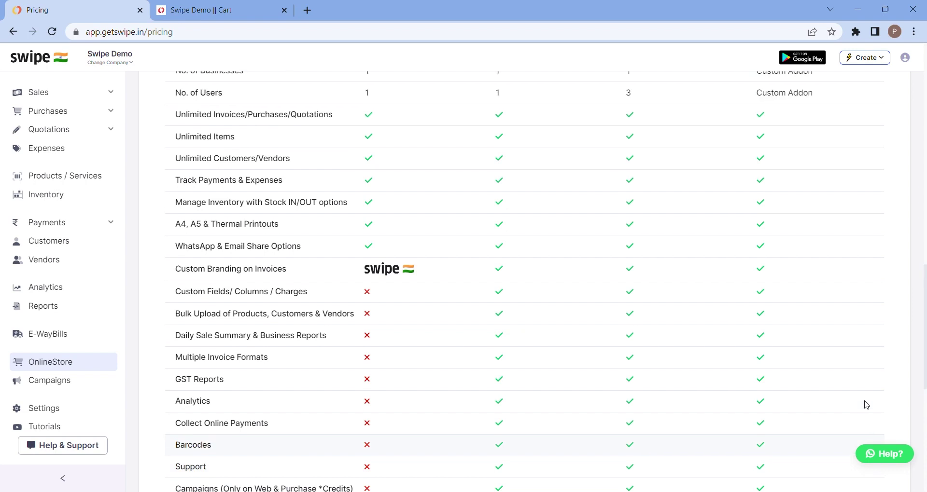
scroll(862, 402, "down", 6)
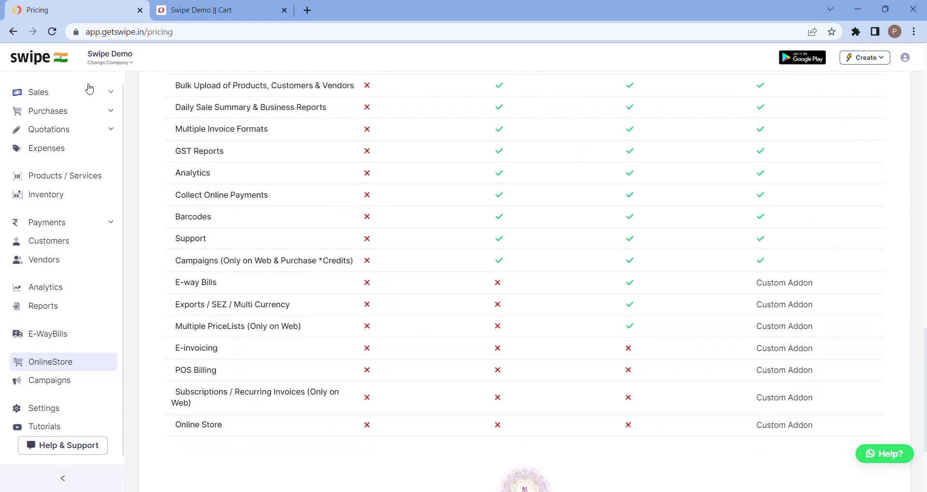
left_click(90, 92)
Open Sales > Invoices and browse the latest transactions, including pending invoice INV 2021-22-285.
left_click(64, 116)
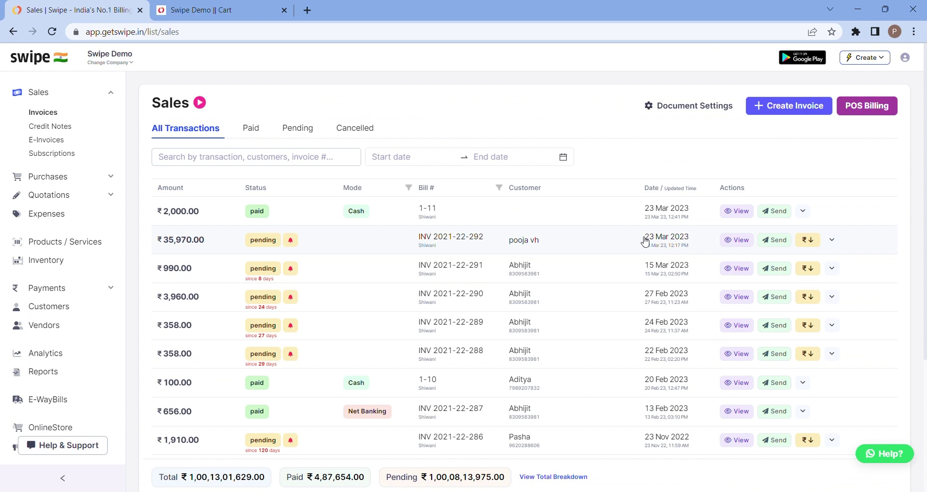
scroll(520, 283, "down", 3)
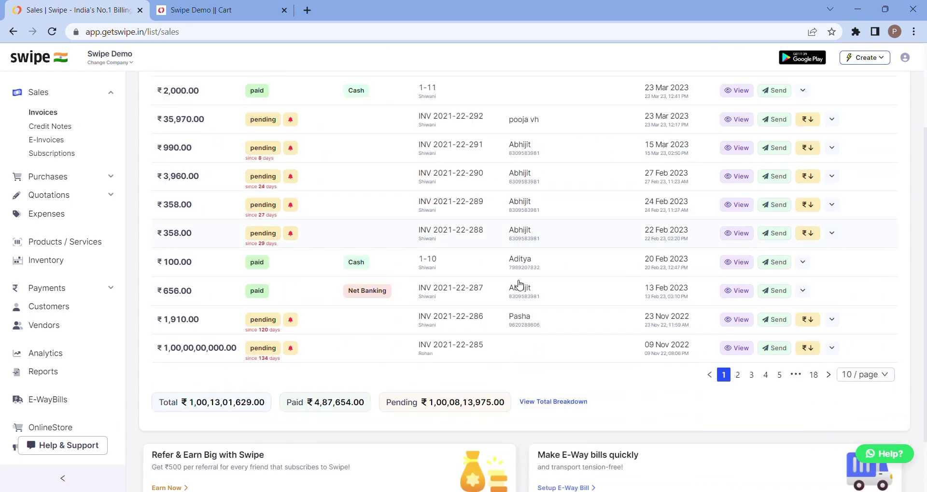
scroll(520, 285, "up", 3)
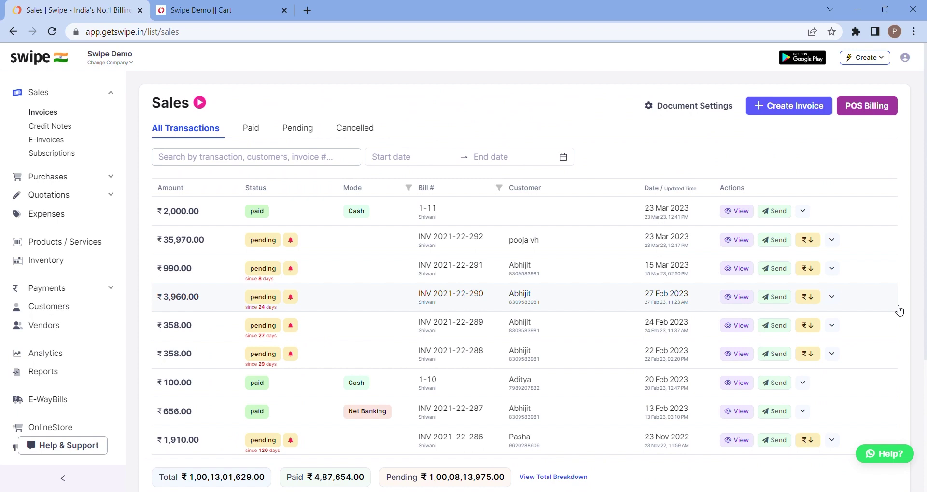
scroll(831, 313, "down", 2)
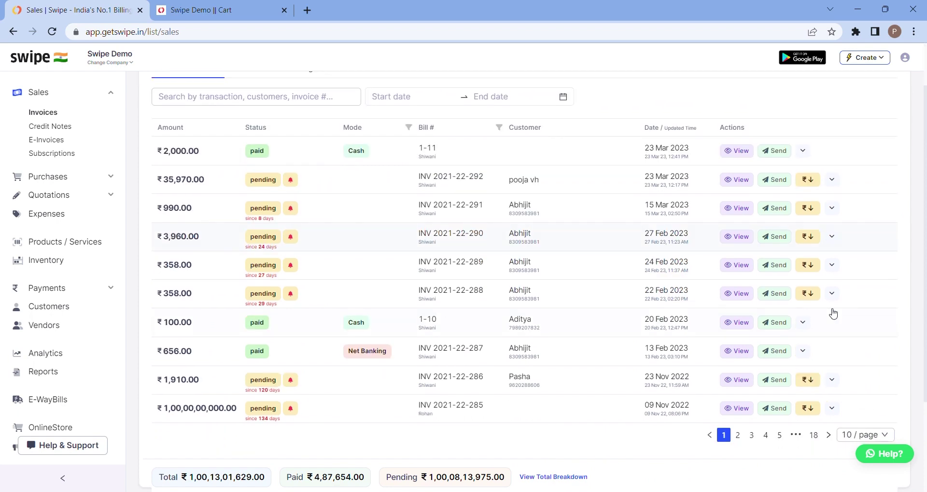
scroll(832, 314, "up", 2)
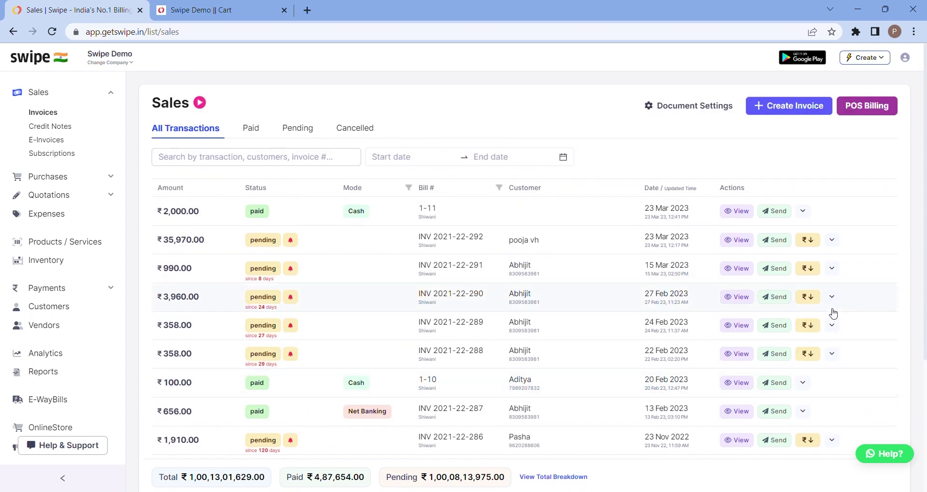